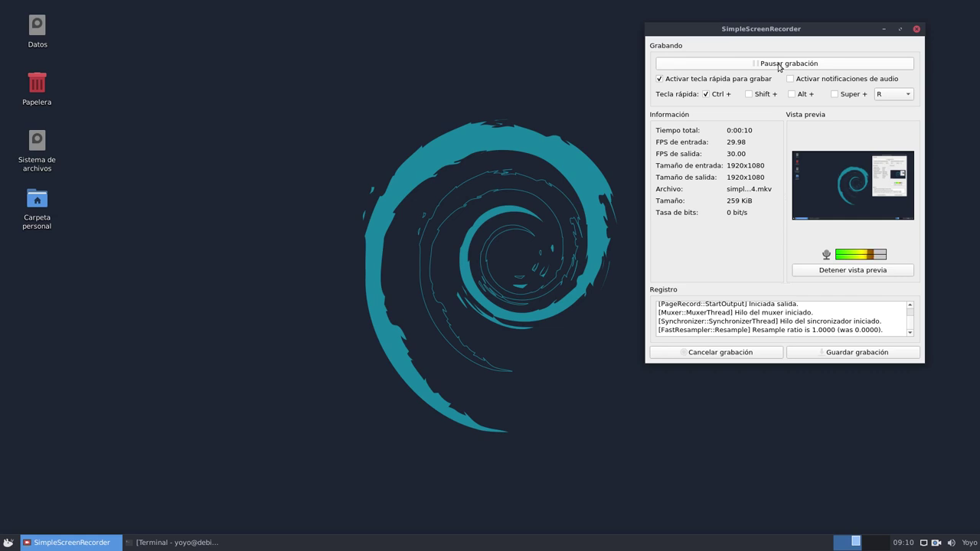
# - Bring up the terminal, minimize SimpleScreenRecorder, and move the terminal window toward the middle of the desktop
pyautogui.click(173, 543)
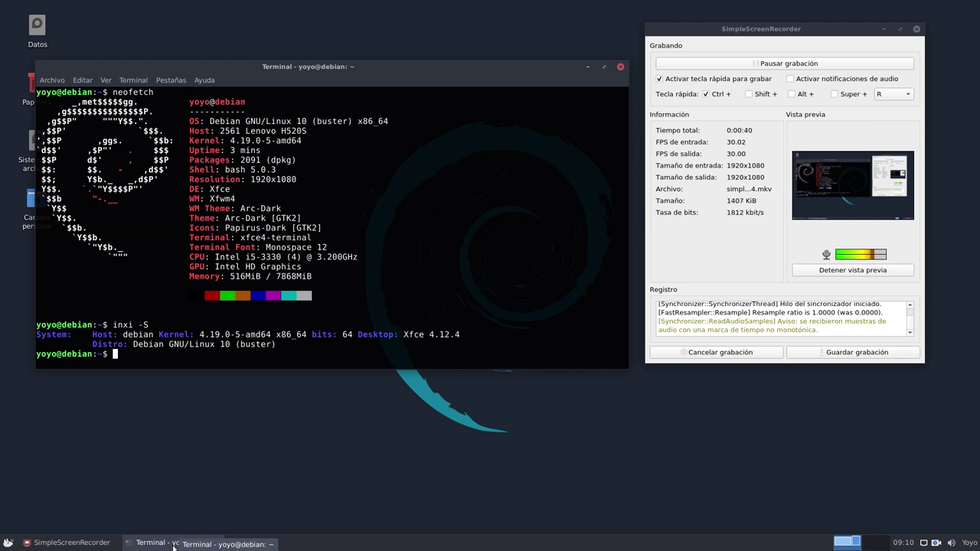
pyautogui.click(174, 545)
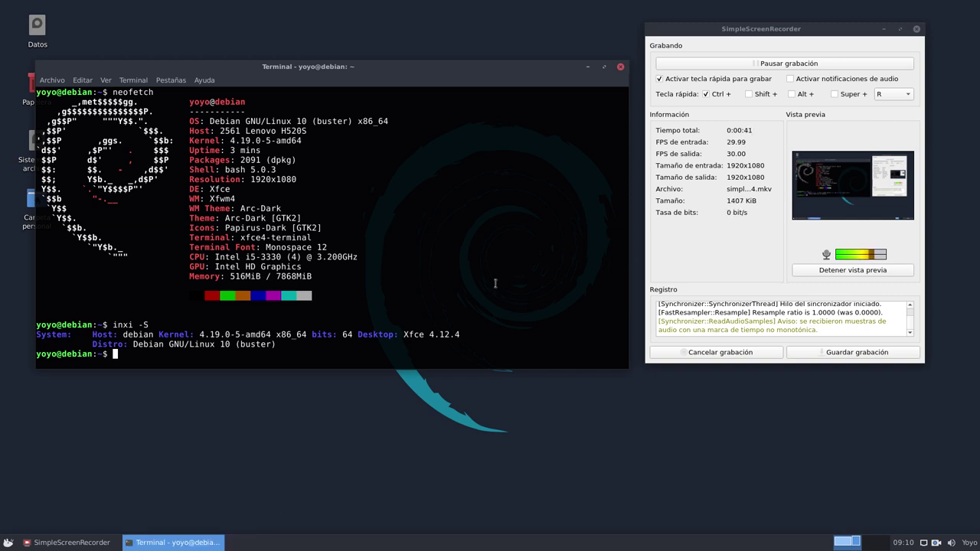
pyautogui.click(884, 29)
pyautogui.moveTo(441, 66); pyautogui.dragTo(702, 47)
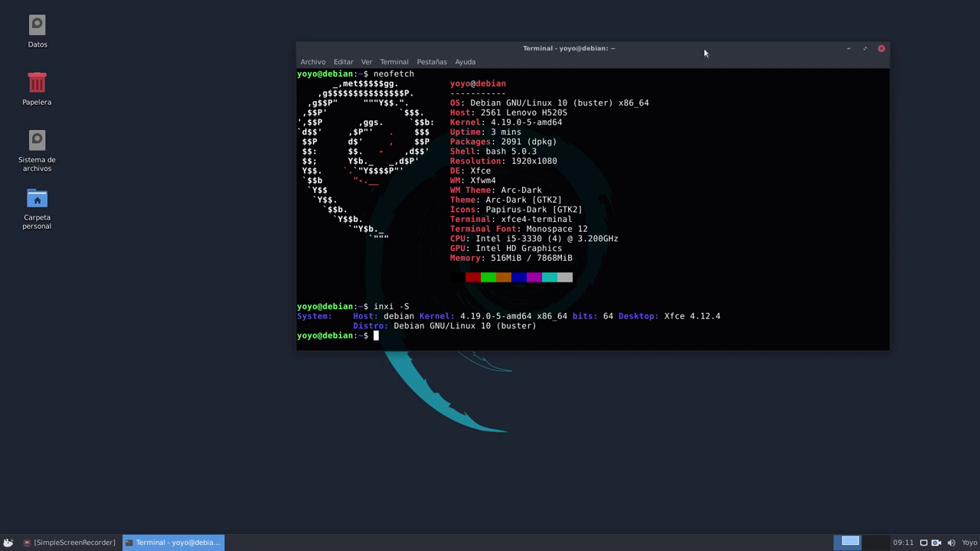
pyautogui.moveTo(703, 48); pyautogui.dragTo(655, 26)
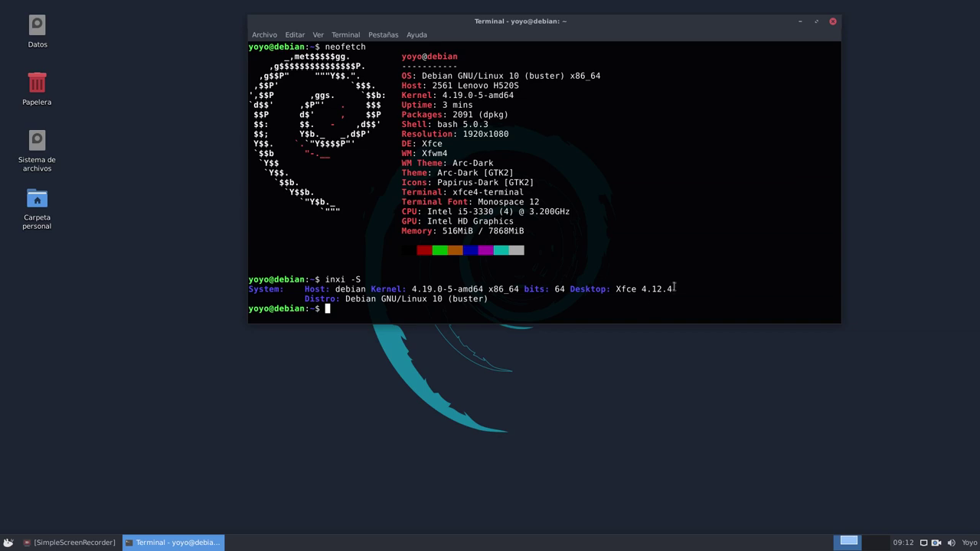
# - Highlight the Xfce desktop version in the inxi output and the Lenovo host model in the neofetch output
pyautogui.moveTo(677, 290); pyautogui.dragTo(616, 290)
pyautogui.click(697, 236)
pyautogui.moveTo(524, 86); pyautogui.dragTo(458, 86)
pyautogui.click(624, 146)
pyautogui.moveTo(776, 23); pyautogui.dragTo(786, 47)
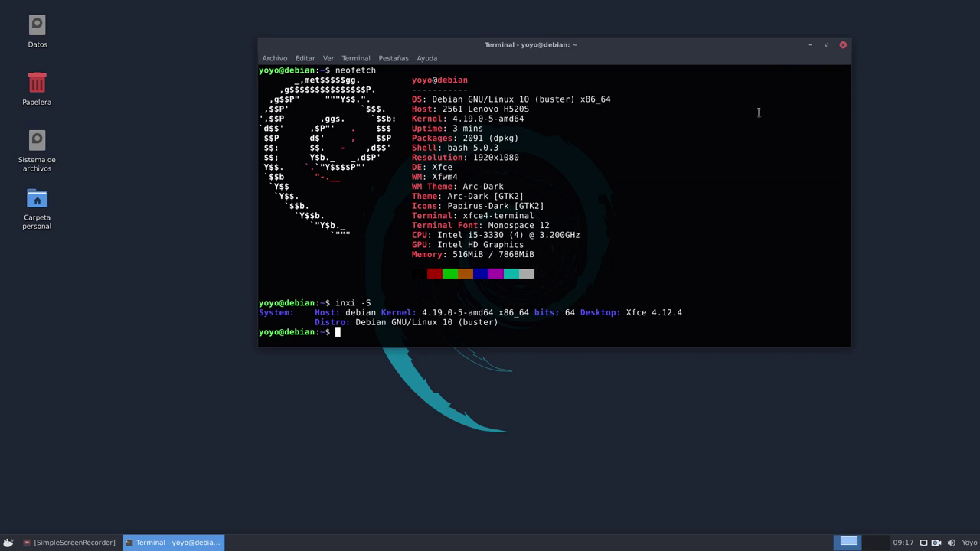
# - Reposition the terminal window and minimize it to clear the desktop
pyautogui.click(811, 46)
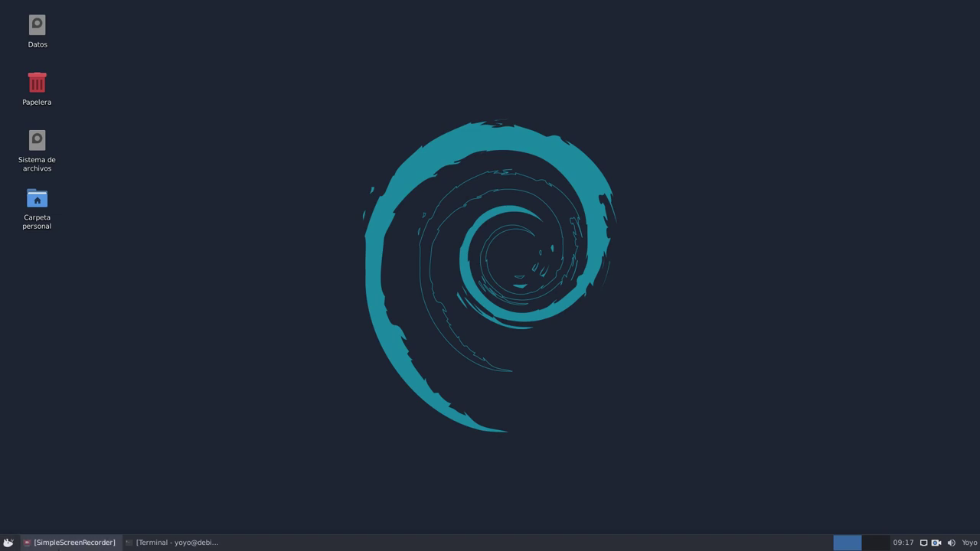
pyautogui.click(160, 543)
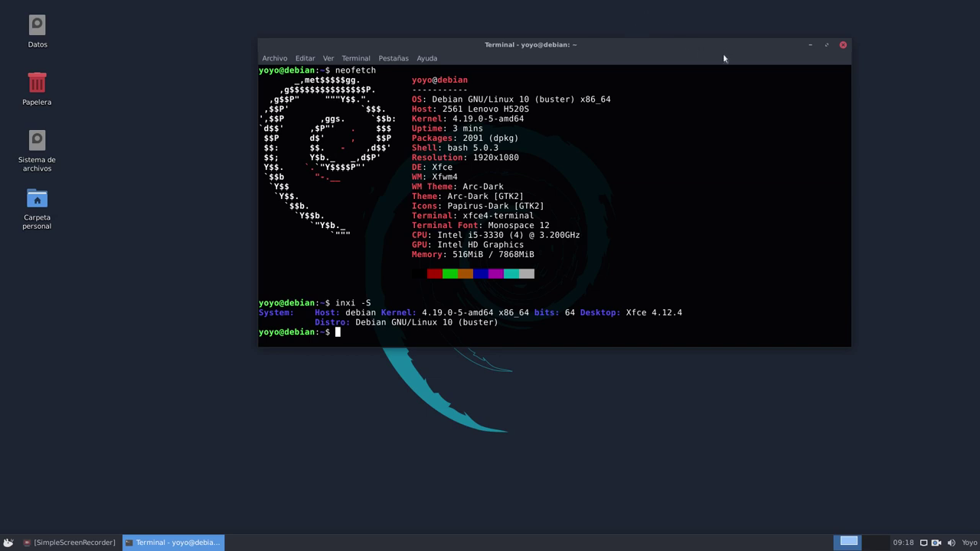
pyautogui.moveTo(724, 55); pyautogui.dragTo(696, 81)
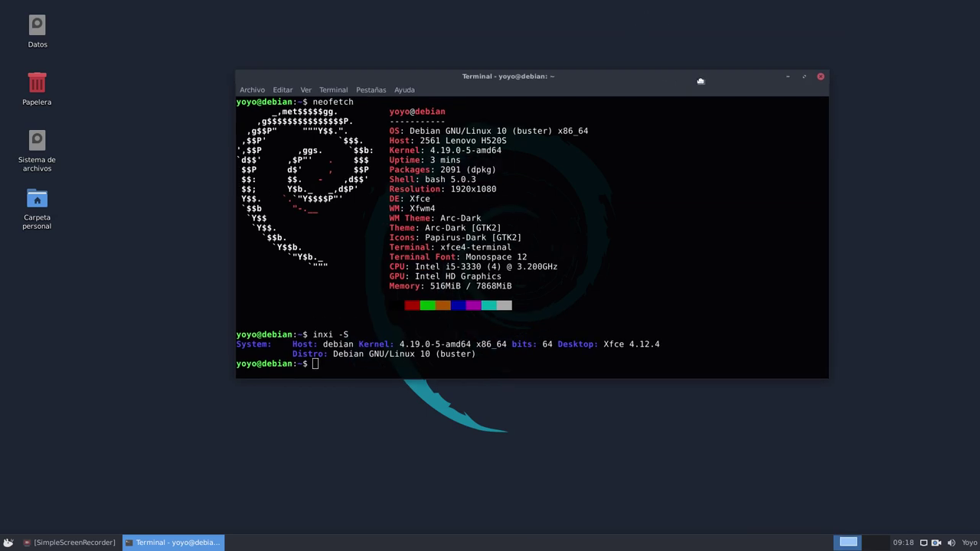
pyautogui.click(788, 78)
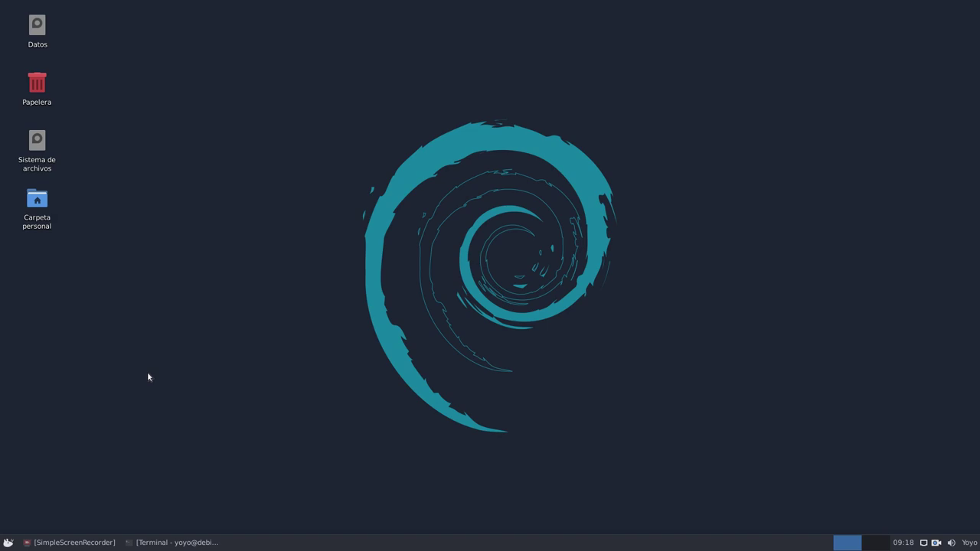
# - Open the personal folder from the desktop, move its window toward the centre, and shrink it
pyautogui.doubleClick(36, 201)
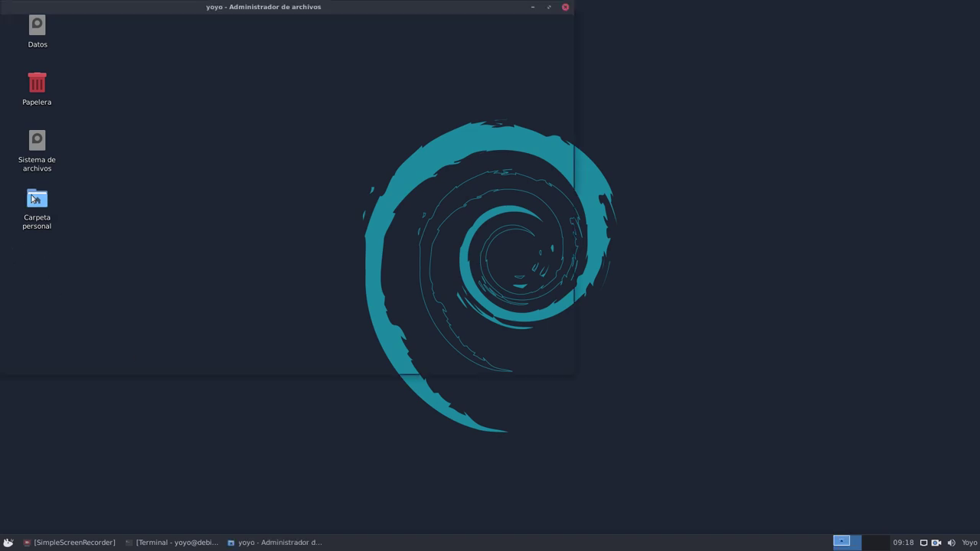
pyautogui.moveTo(326, 18); pyautogui.dragTo(549, 101)
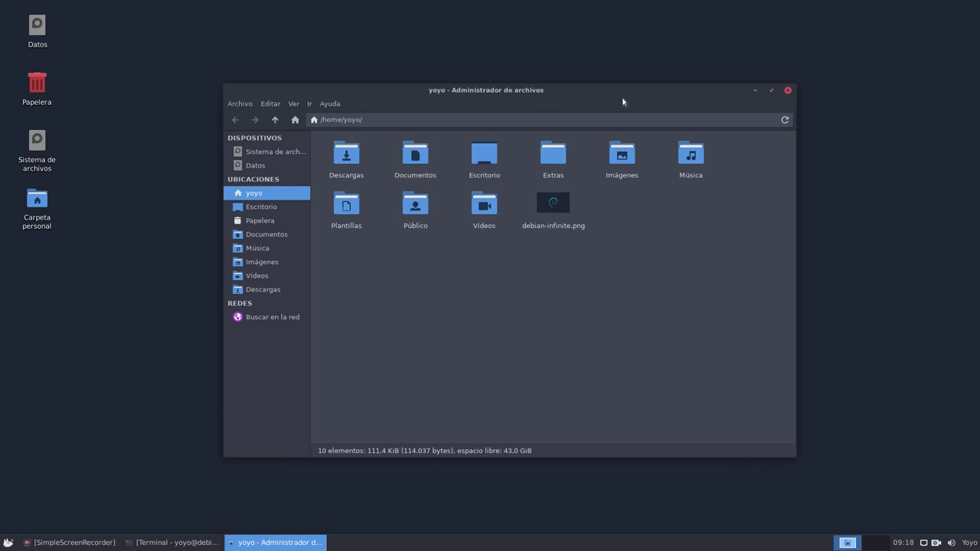
pyautogui.moveTo(622, 97); pyautogui.dragTo(580, 95)
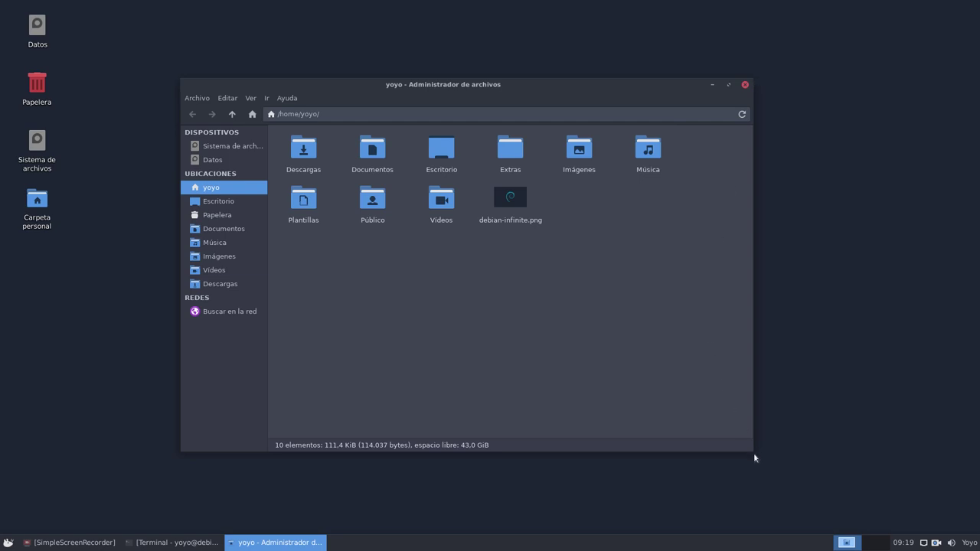
pyautogui.moveTo(750, 450); pyautogui.dragTo(663, 433)
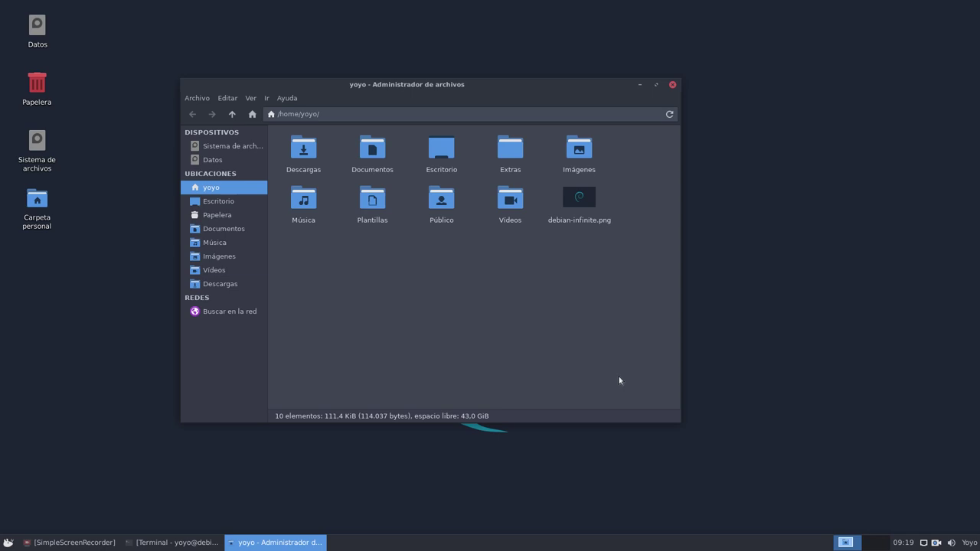
pyautogui.moveTo(619, 381); pyautogui.dragTo(634, 352)
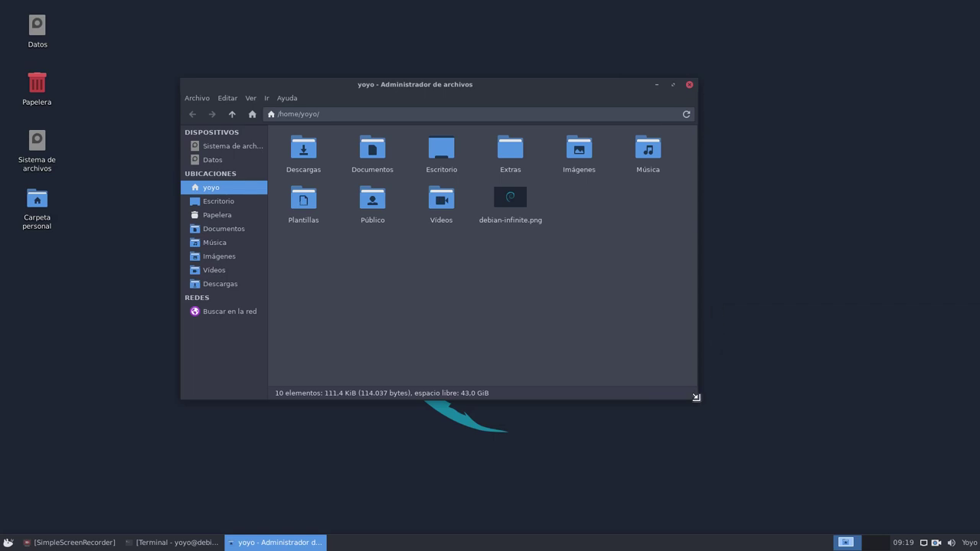
# - View the file manager's version information and close the information window
pyautogui.click(294, 98)
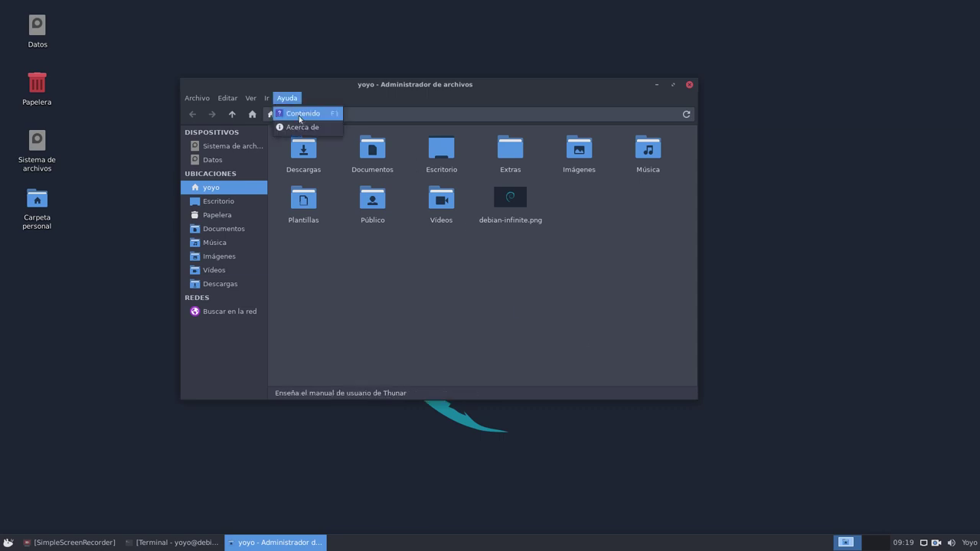
pyautogui.click(301, 127)
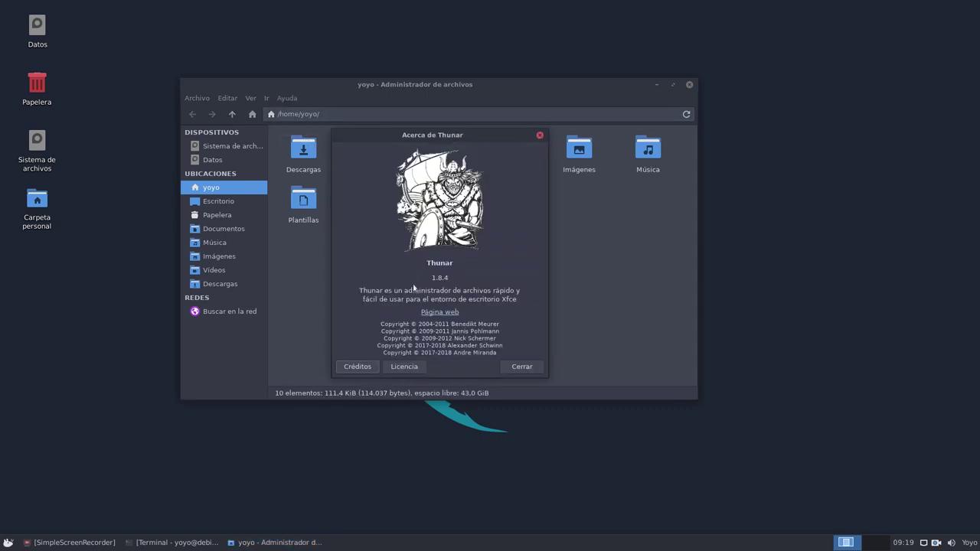
pyautogui.click(536, 369)
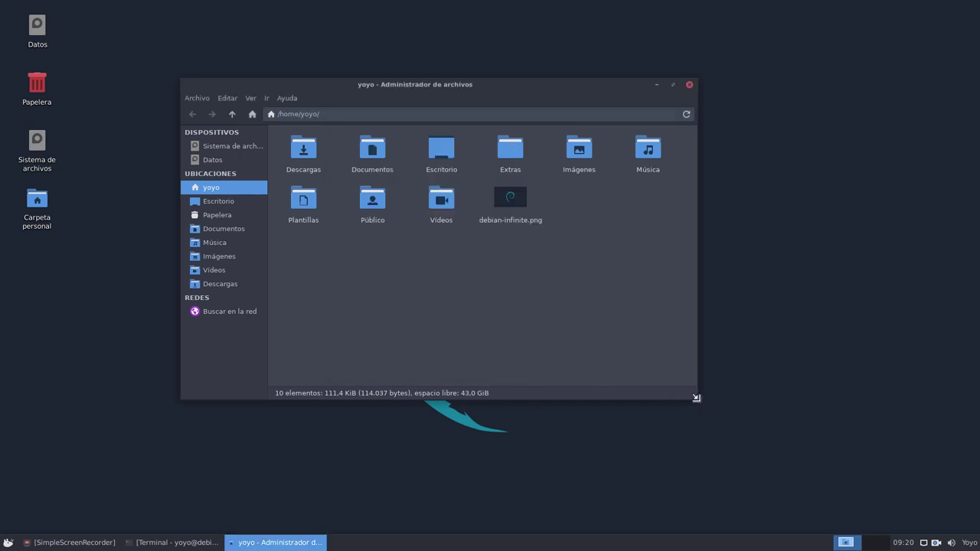
# - Show the terminal over the file manager, make its window slightly narrower and taller, and minimize it
pyautogui.click(172, 542)
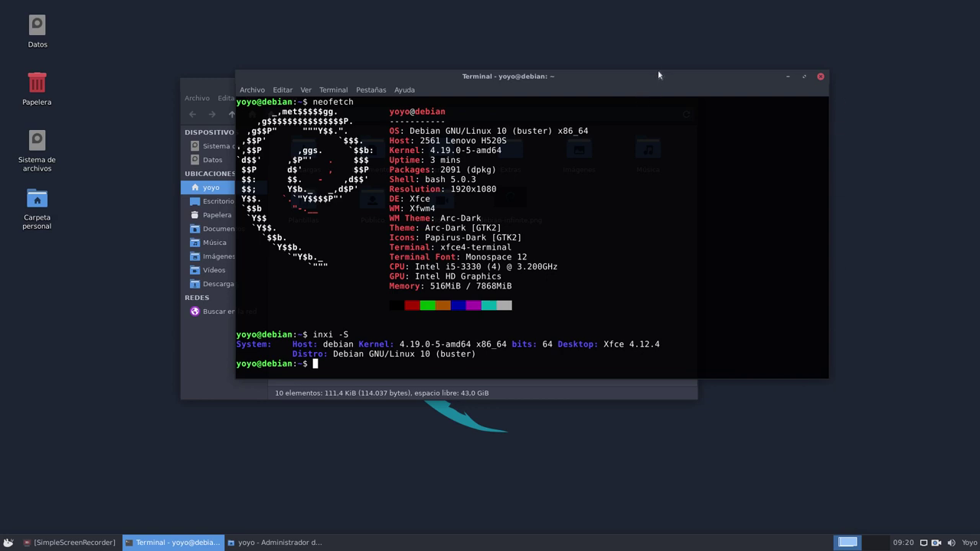
pyautogui.moveTo(658, 75); pyautogui.dragTo(659, 65)
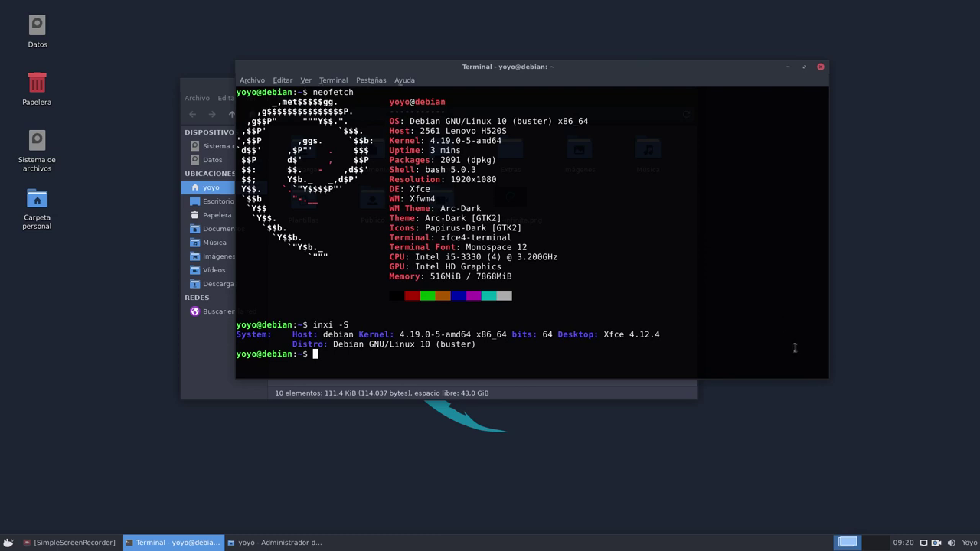
pyautogui.moveTo(793, 348); pyautogui.dragTo(782, 375)
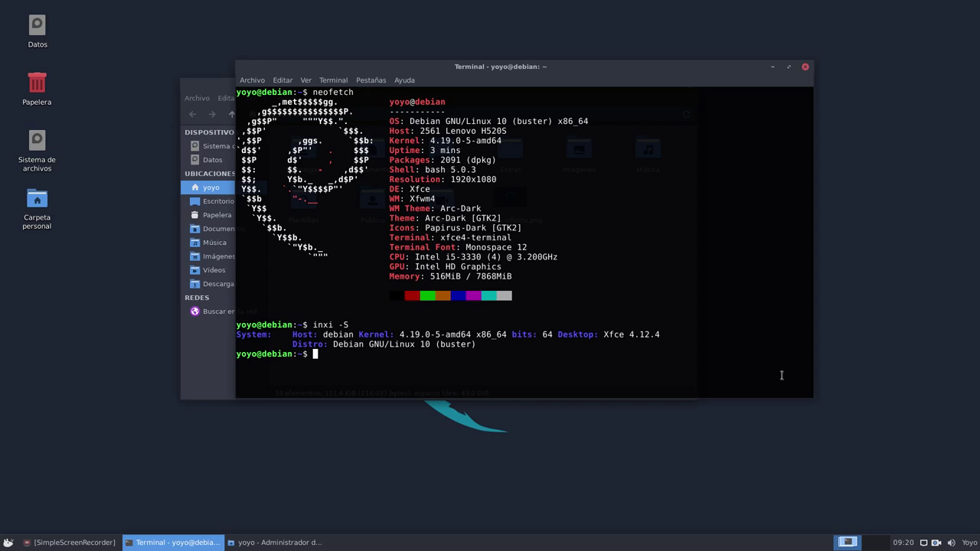
pyautogui.click(772, 66)
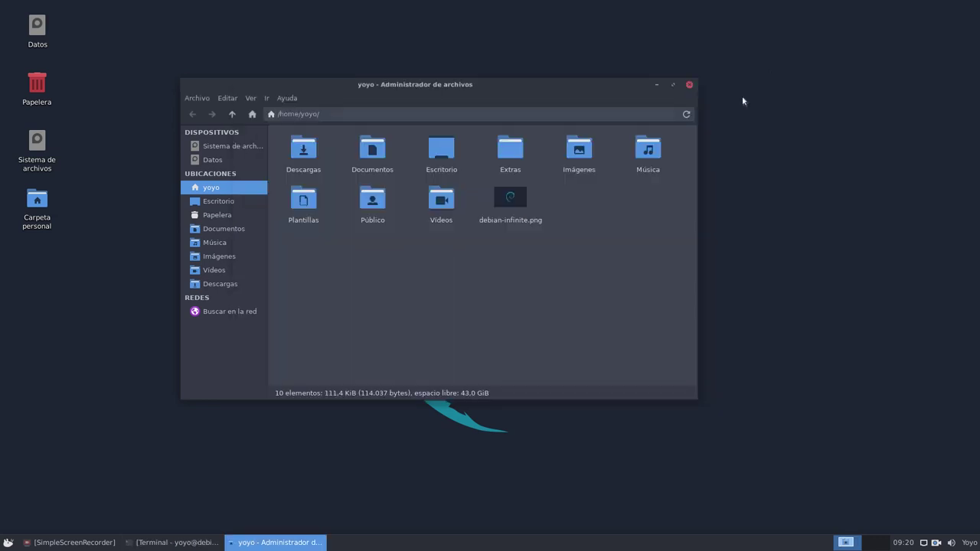
# - Close the file manager window and briefly check the applications menu
pyautogui.moveTo(486, 90); pyautogui.dragTo(454, 72)
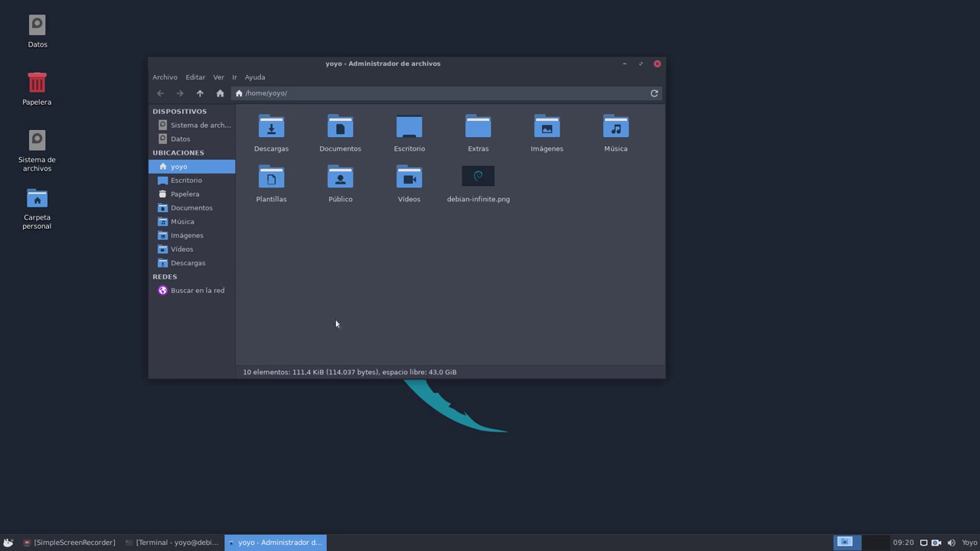
pyautogui.click(657, 64)
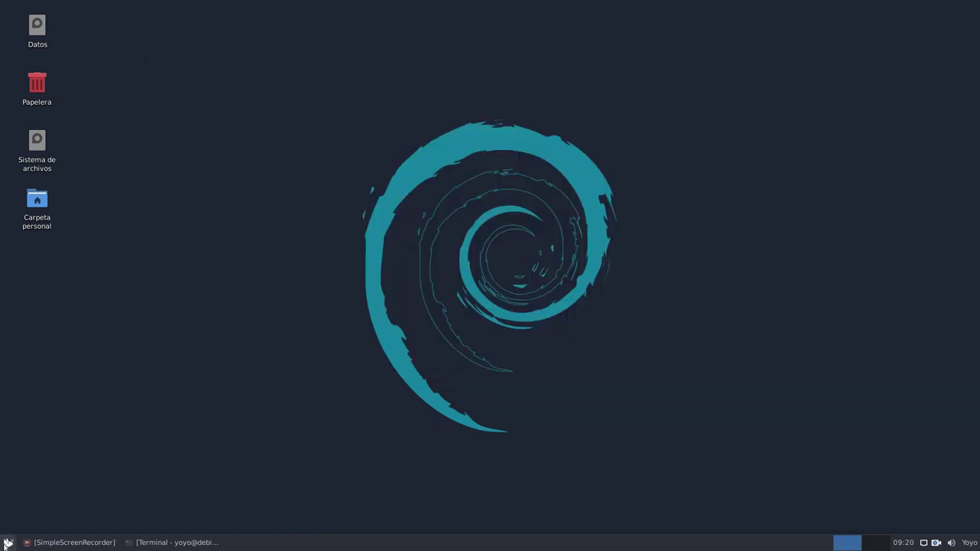
pyautogui.click(7, 543)
pyautogui.click(453, 328)
# - Show the terminal output again, minimize the terminal, and view the favourite applications in the Whisker menu
pyautogui.click(183, 540)
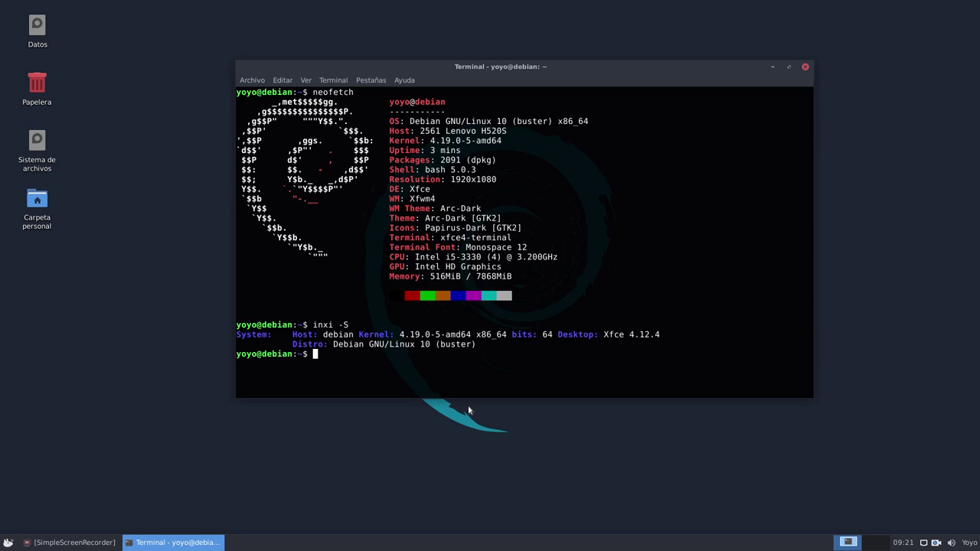
pyautogui.moveTo(684, 73); pyautogui.dragTo(638, 61)
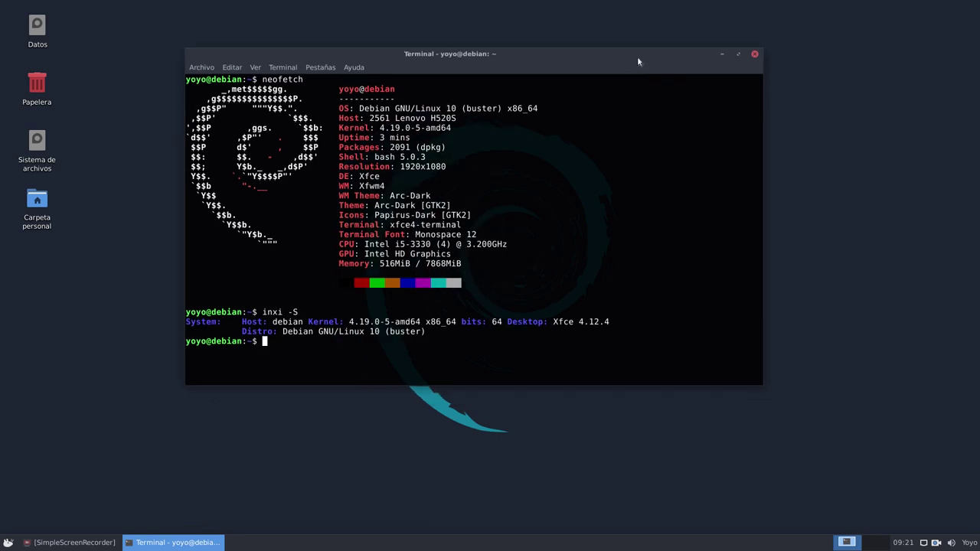
pyautogui.click(722, 54)
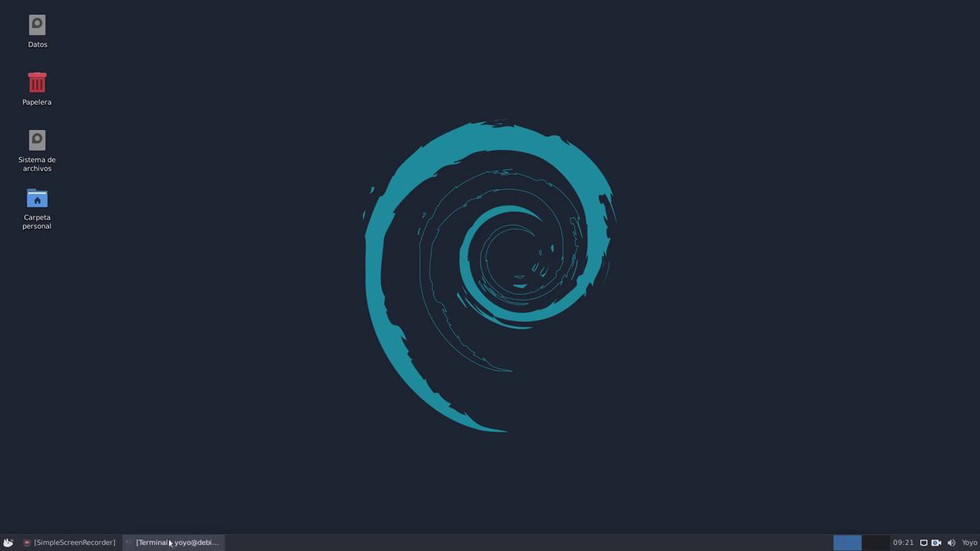
pyautogui.click(8, 543)
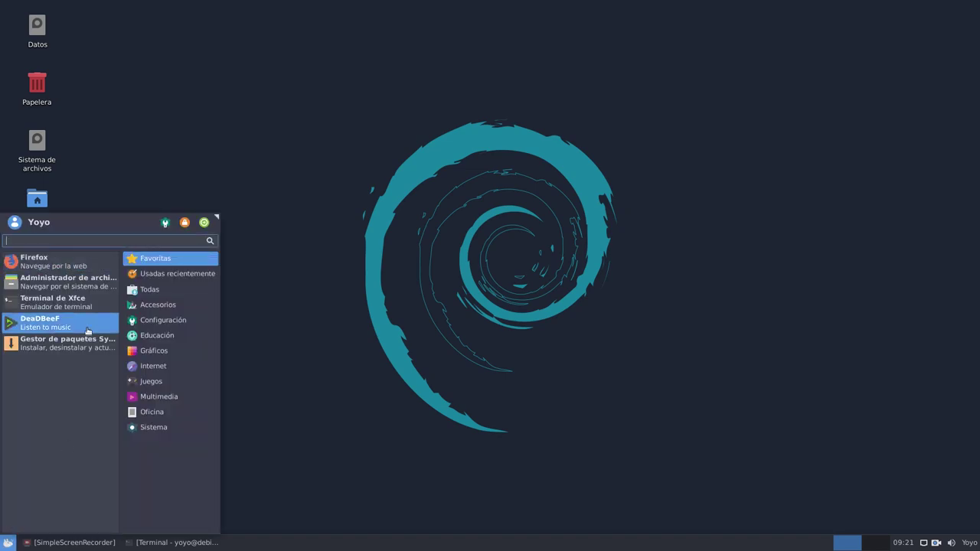
pyautogui.click(467, 494)
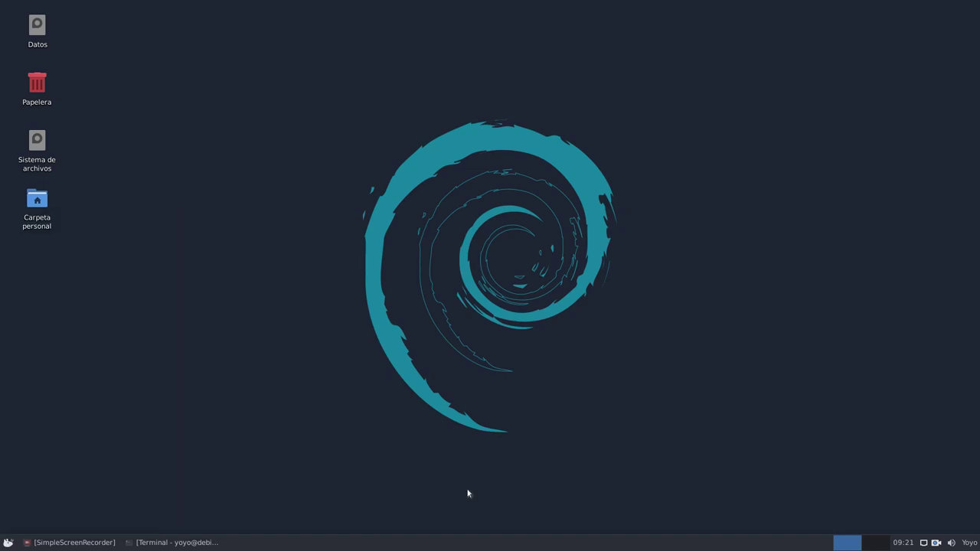
# - Open the preferences of the Xfce panel and enlarge the preferences window
pyautogui.rightClick(337, 546)
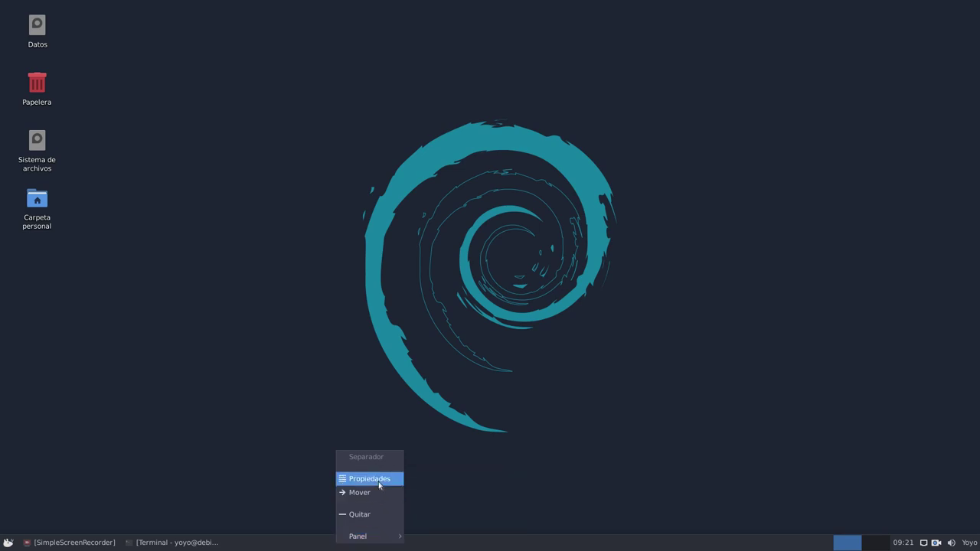
pyautogui.moveTo(371, 539)
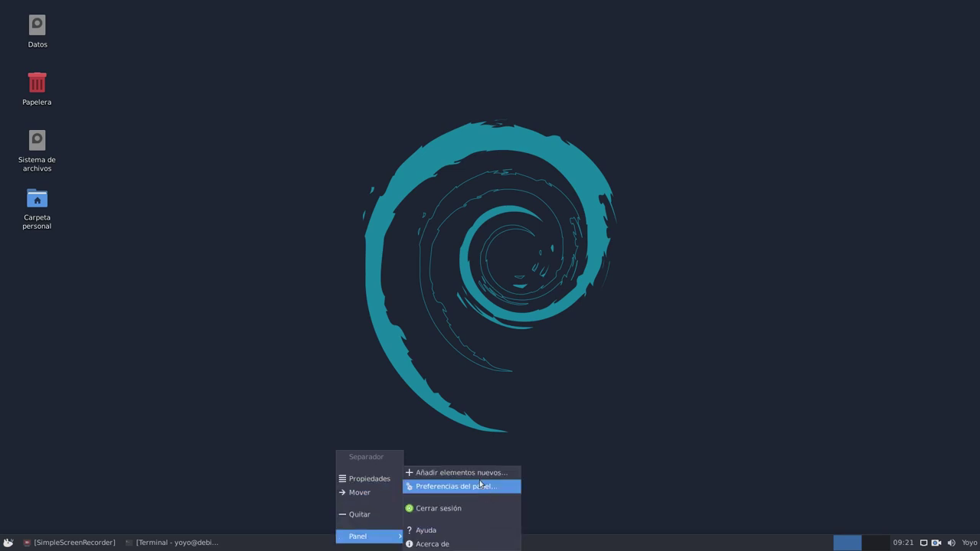
pyautogui.click(481, 485)
pyautogui.moveTo(494, 135); pyautogui.dragTo(444, 79)
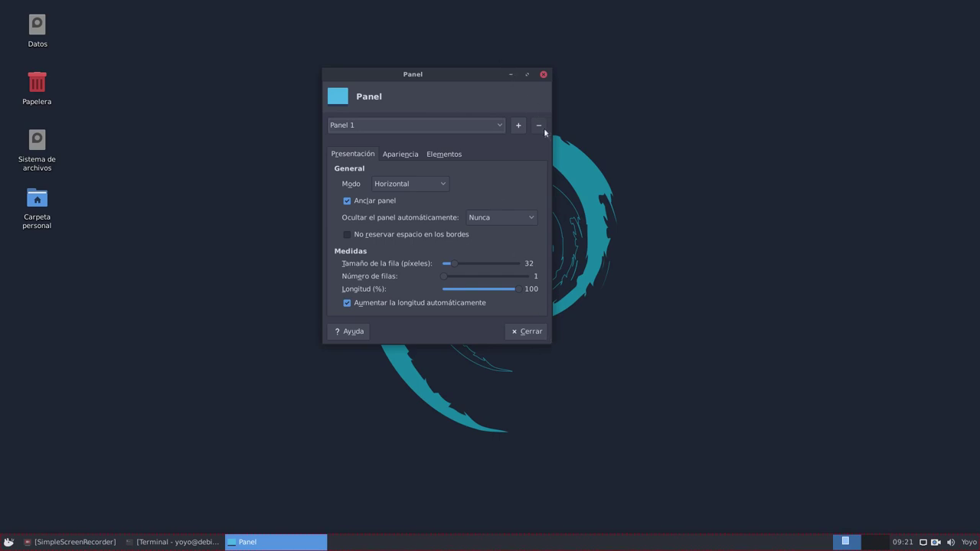
pyautogui.moveTo(551, 343); pyautogui.dragTo(672, 482)
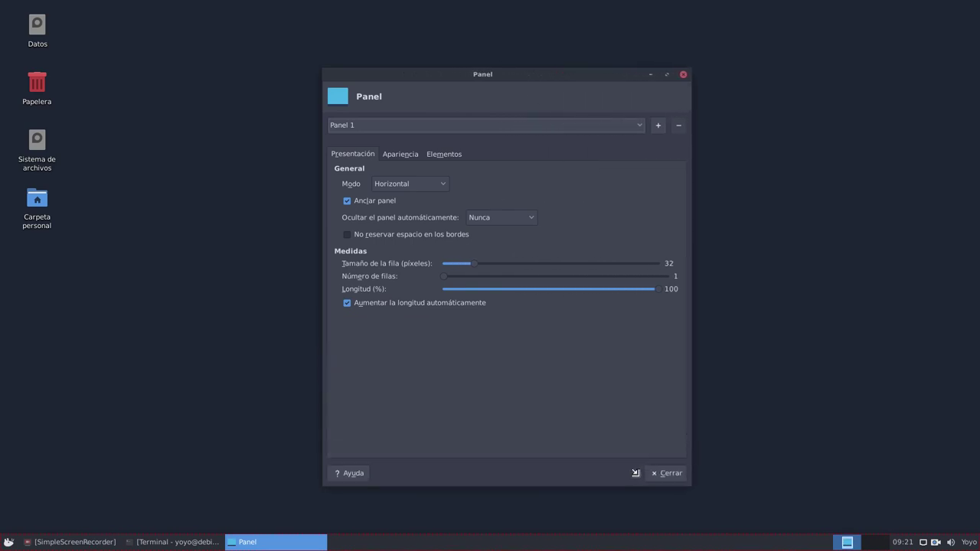
# - Review the panel's elements, browse the list of new elements that can be added, and close that list without adding any
pyautogui.click(450, 153)
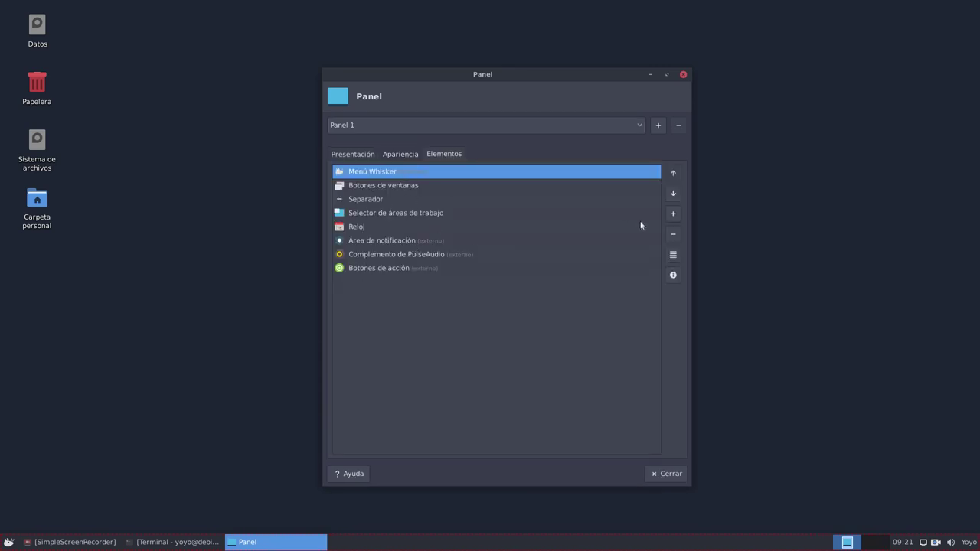
pyautogui.click(673, 214)
pyautogui.scroll(-3, 435, 297)
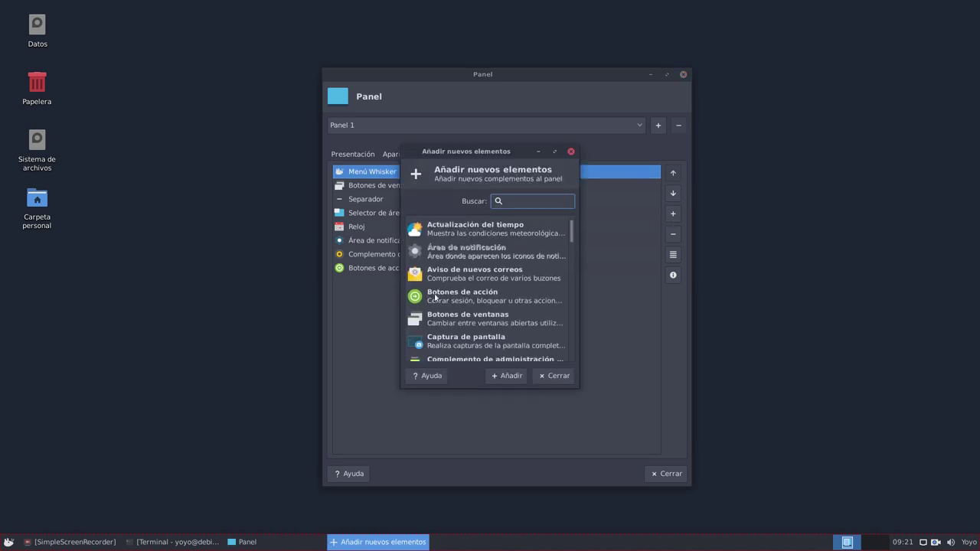
pyautogui.scroll(5, 435, 297)
pyautogui.scroll(-7, 437, 297)
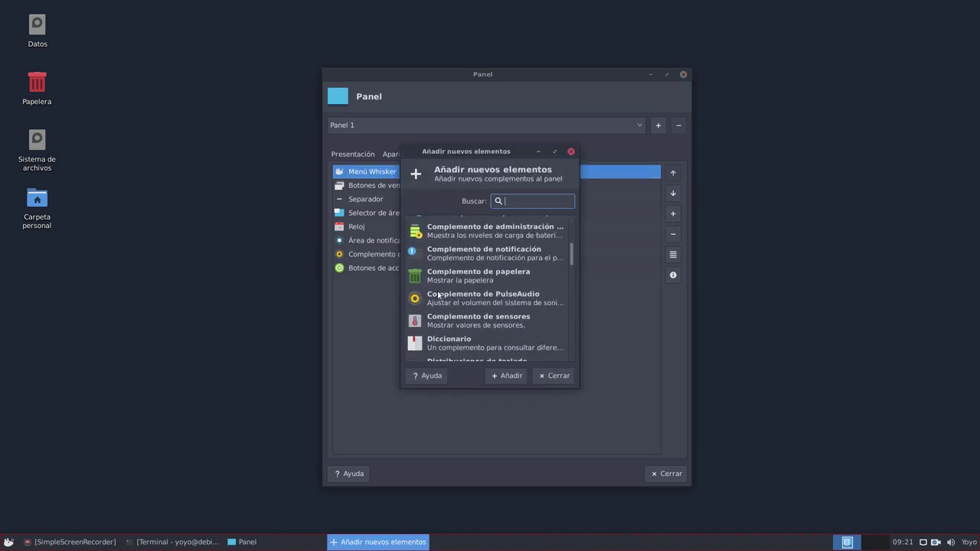
pyautogui.click(555, 376)
# - Show the desktop's context menu with its Aplicaciones submenu and dismiss it
pyautogui.rightClick(133, 93)
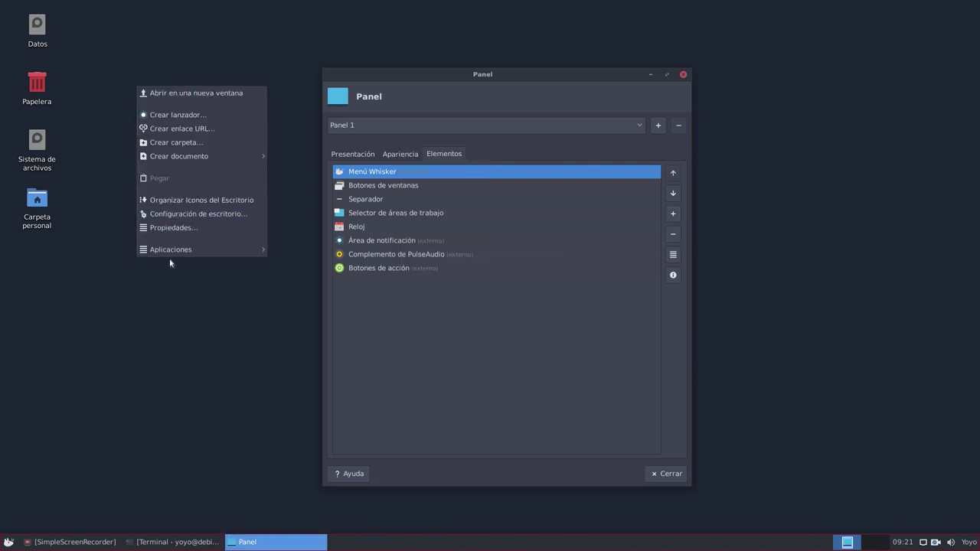
pyautogui.moveTo(172, 250)
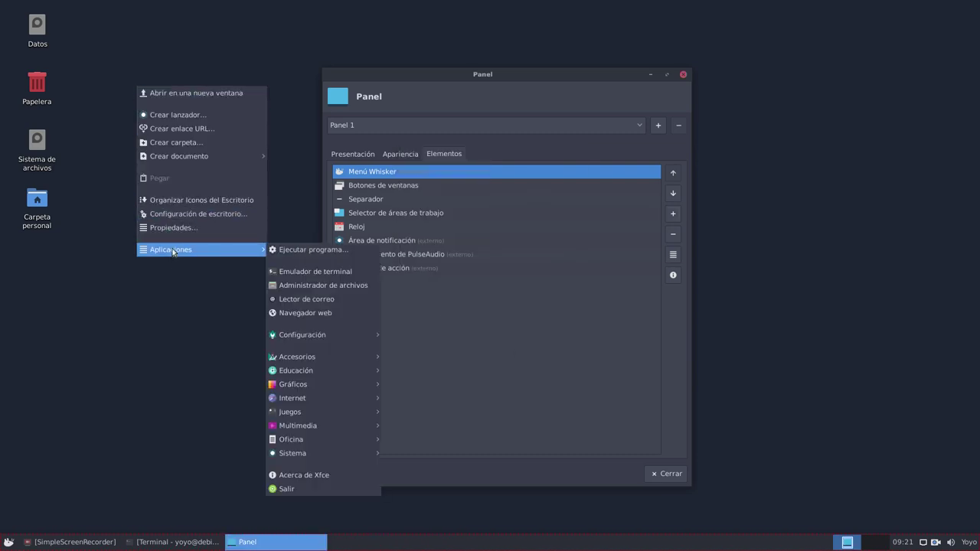
pyautogui.click(163, 351)
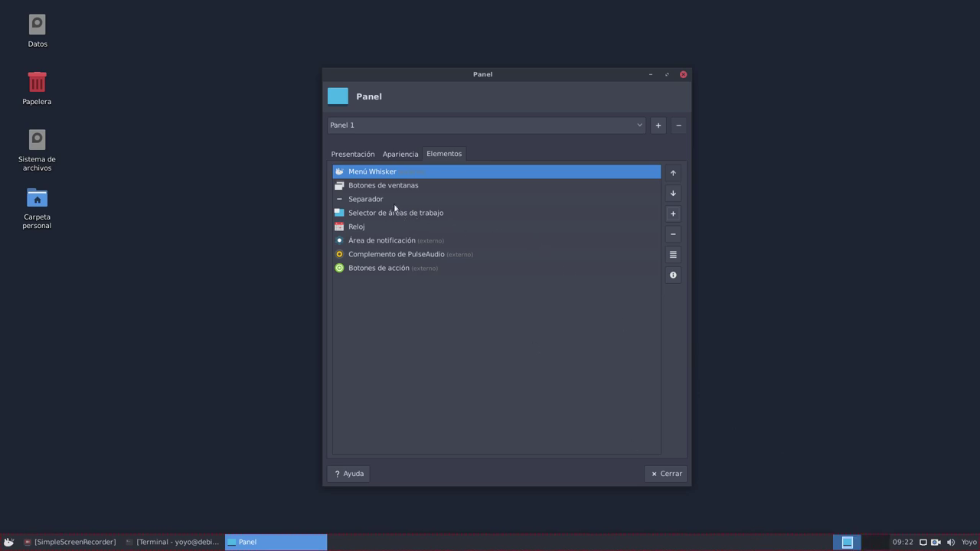
# - View the properties of the panel's workspace switcher and its workspace configuration, and close them along with the panel preferences
pyautogui.click(369, 214)
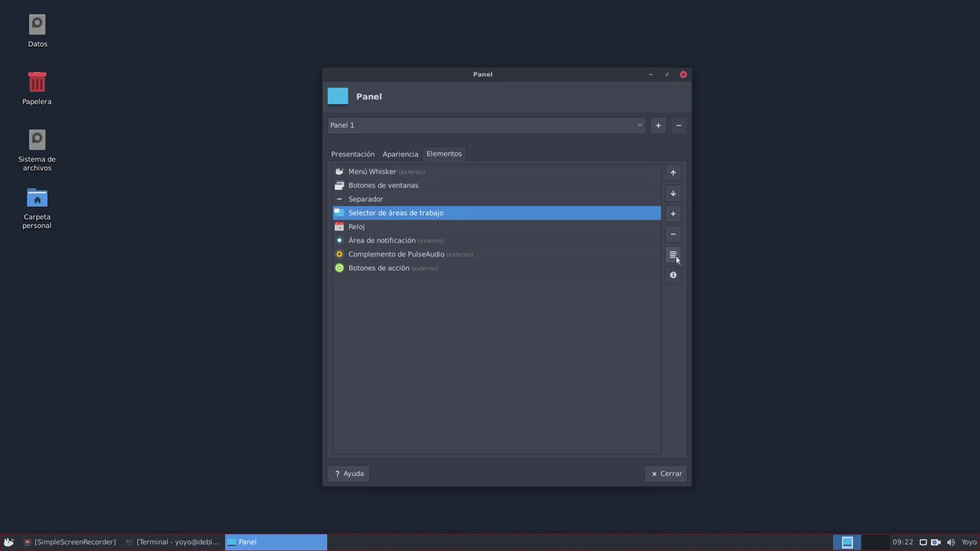
pyautogui.click(673, 254)
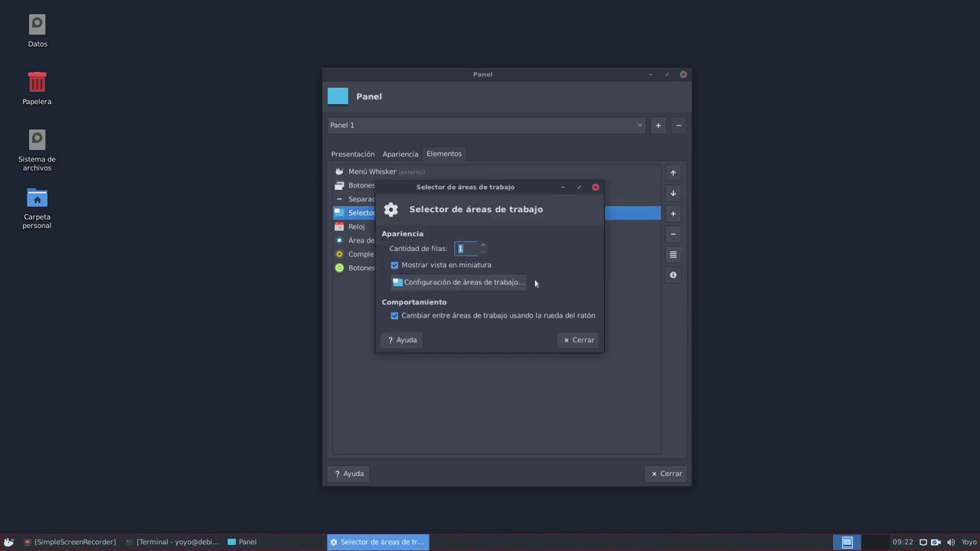
pyautogui.click(477, 284)
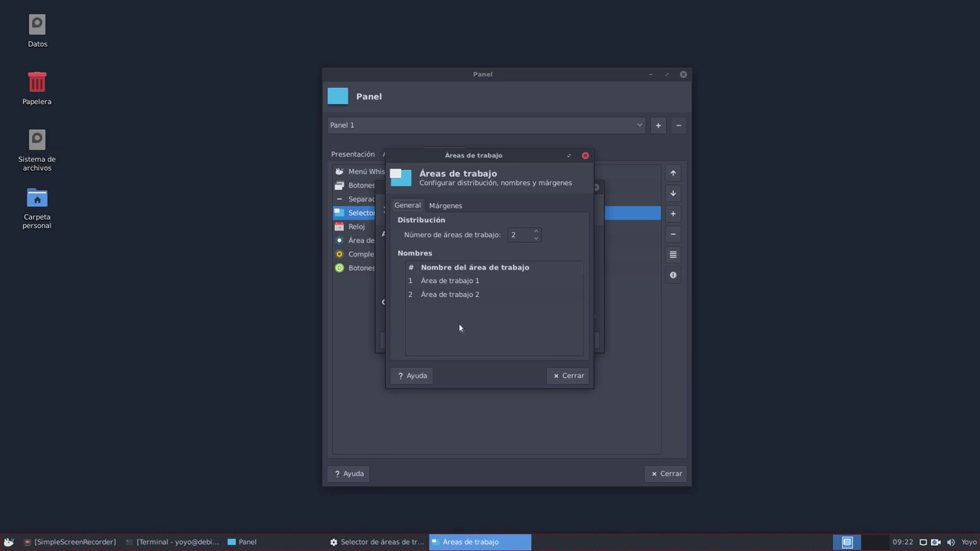
pyautogui.click(570, 375)
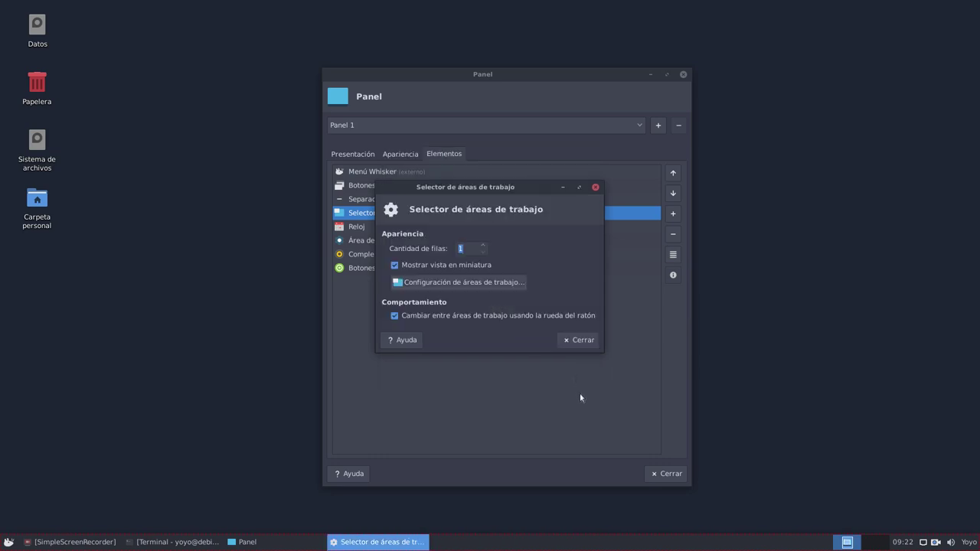
pyautogui.click(584, 340)
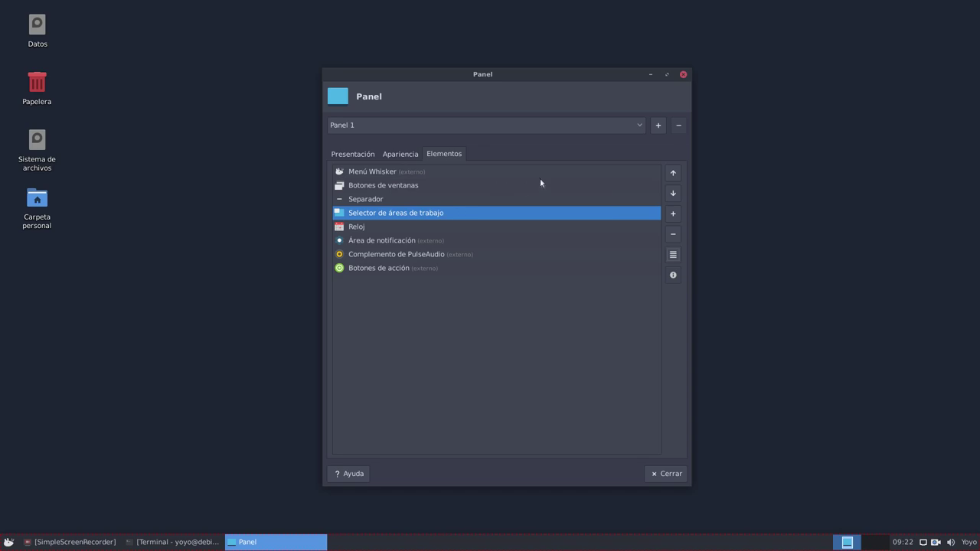
pyautogui.click(671, 473)
# - Browse the Accesorios category of the Whisker menu and enlarge the menu in both width and height
pyautogui.click(6, 540)
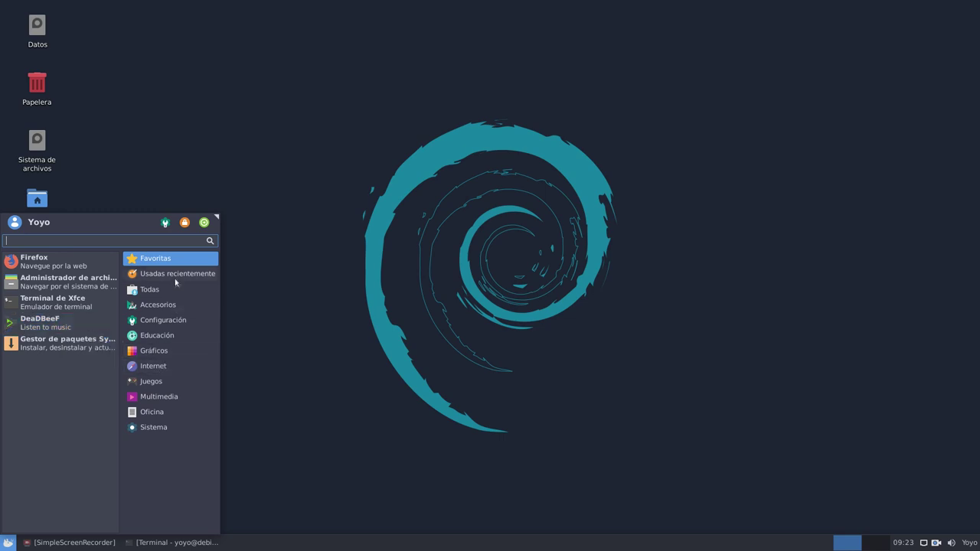
pyautogui.click(175, 307)
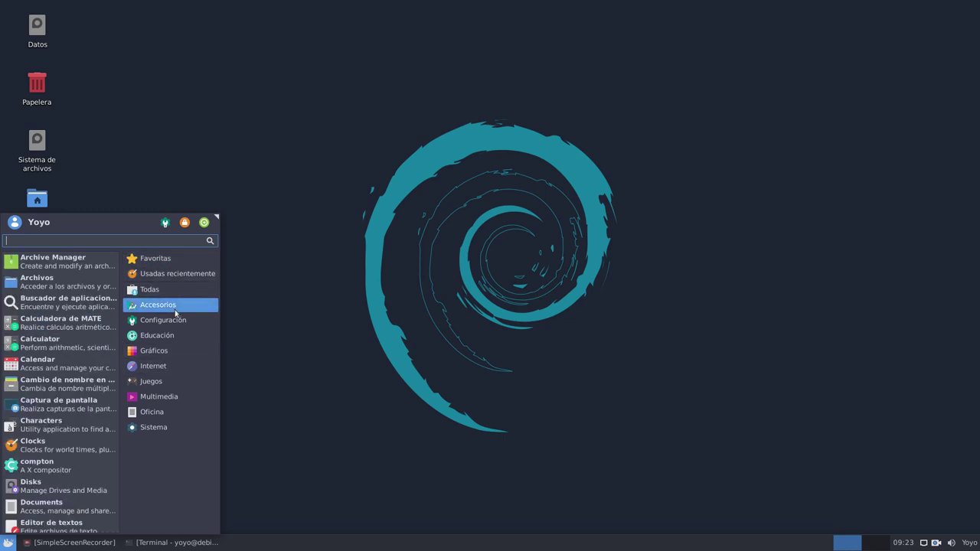
pyautogui.scroll(-5, 88, 372)
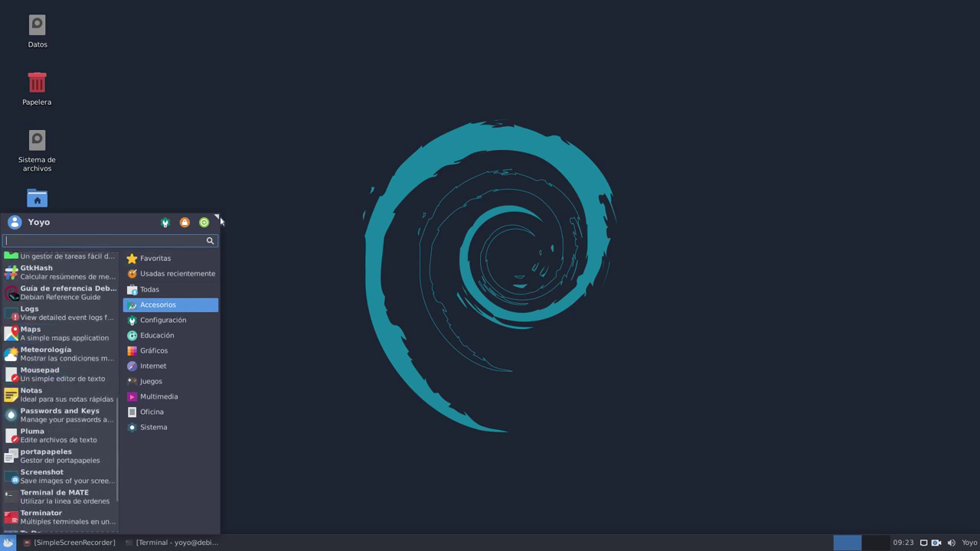
pyautogui.moveTo(218, 221); pyautogui.dragTo(302, 137)
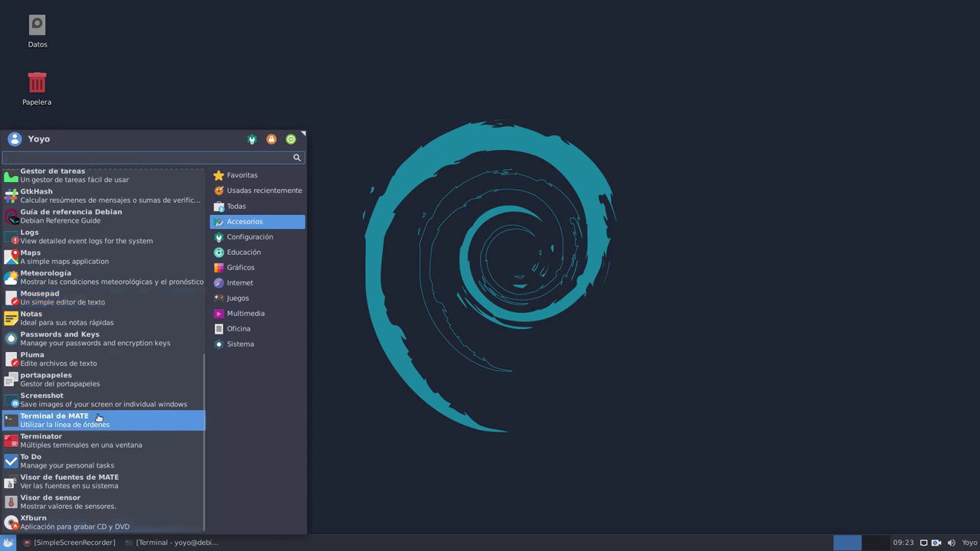
pyautogui.scroll(4, 121, 368)
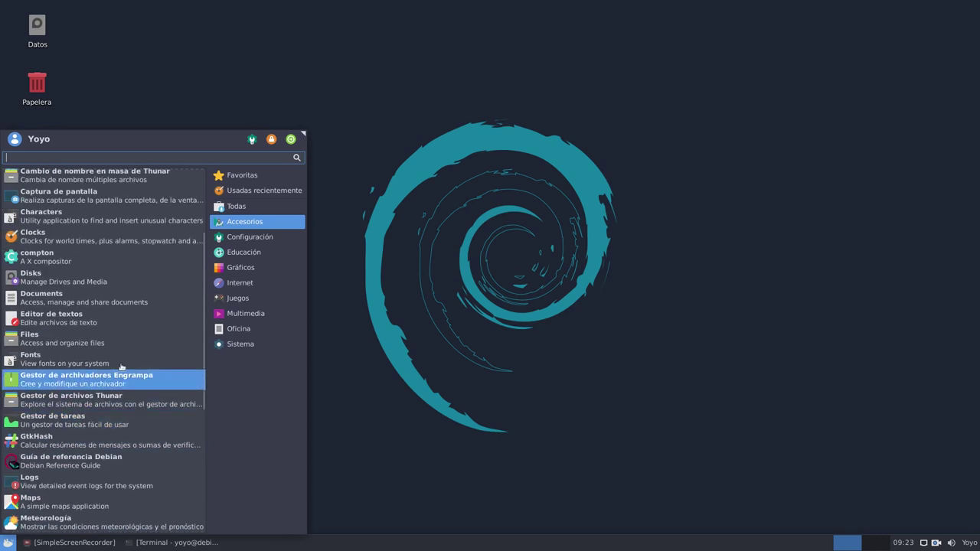
# - Browse the Configuración, Educación, Gráficos and Internet categories of the Whisker menu
pyautogui.click(253, 238)
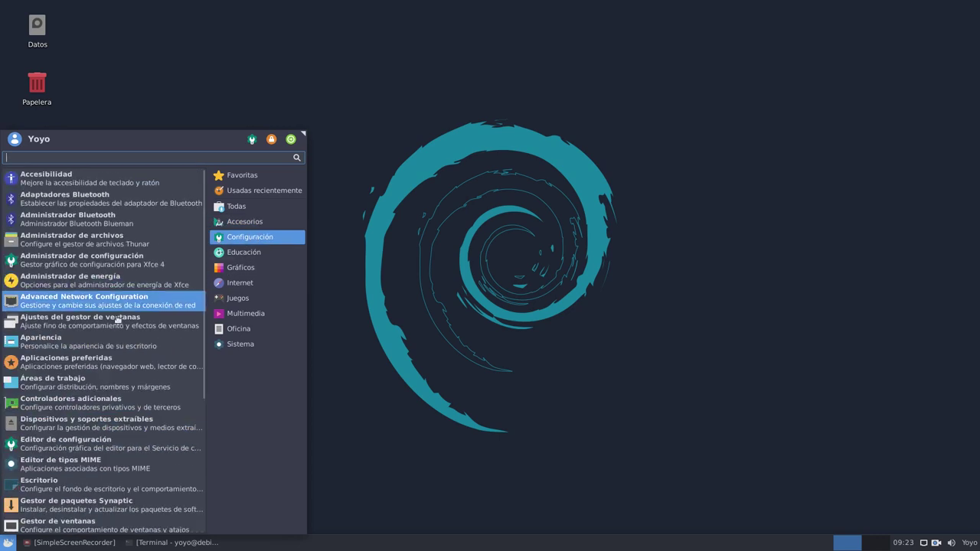
pyautogui.scroll(-3, 111, 306)
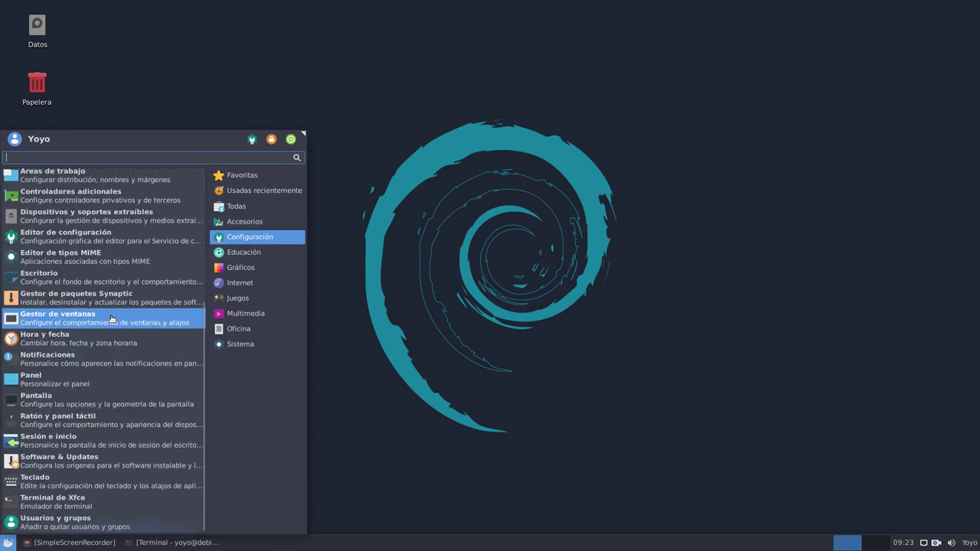
pyautogui.click(243, 252)
pyautogui.click(240, 267)
pyautogui.click(242, 290)
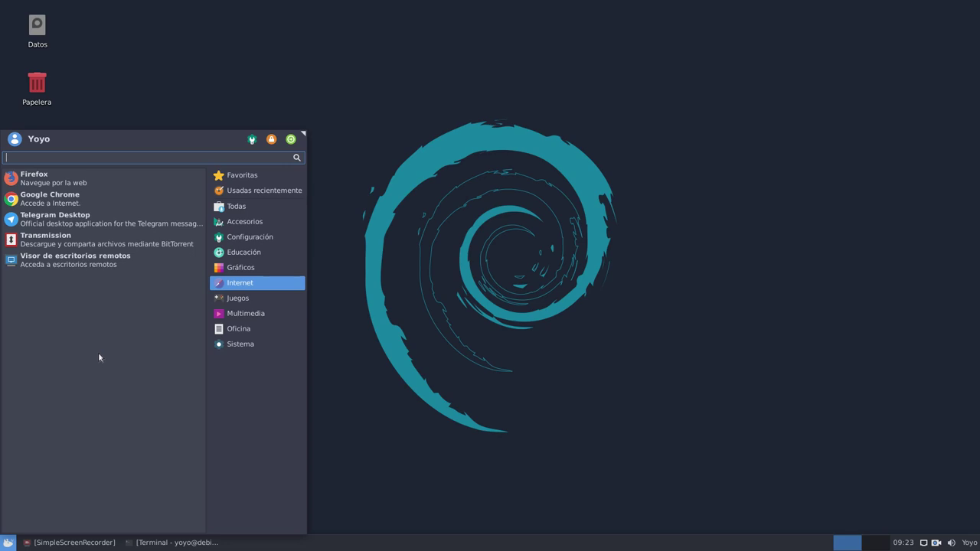
# - Browse the Juegos, Multimedia, Oficina and Sistema categories of the Whisker menu and close it
pyautogui.click(236, 302)
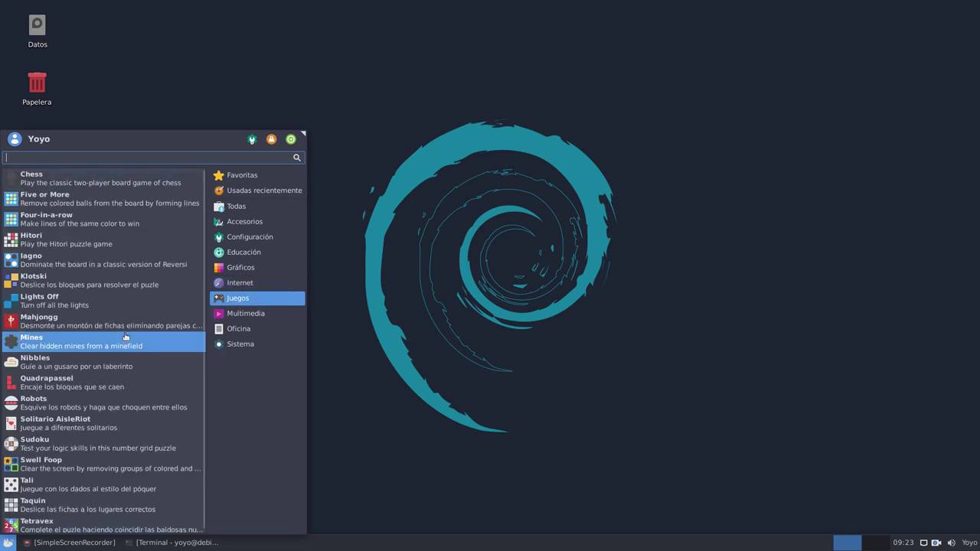
pyautogui.click(240, 315)
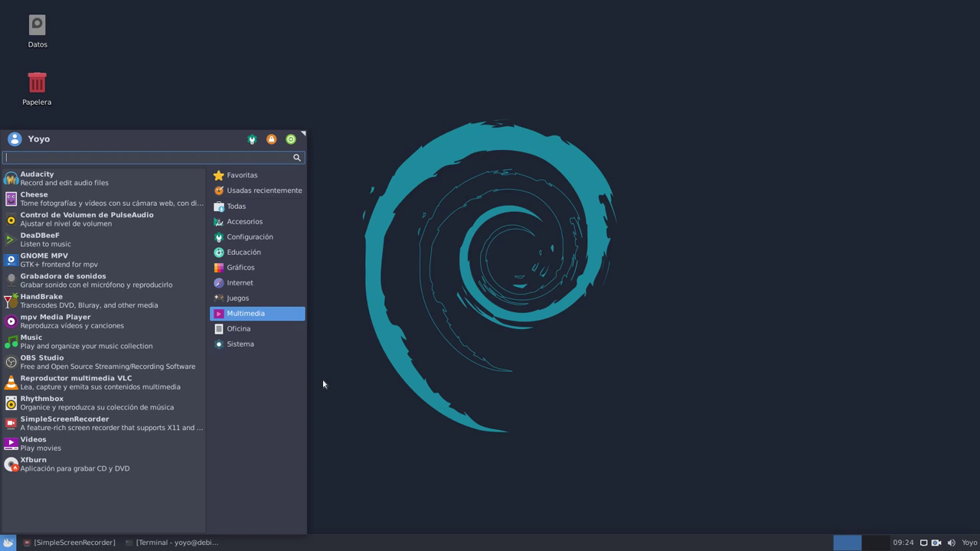
pyautogui.click(238, 329)
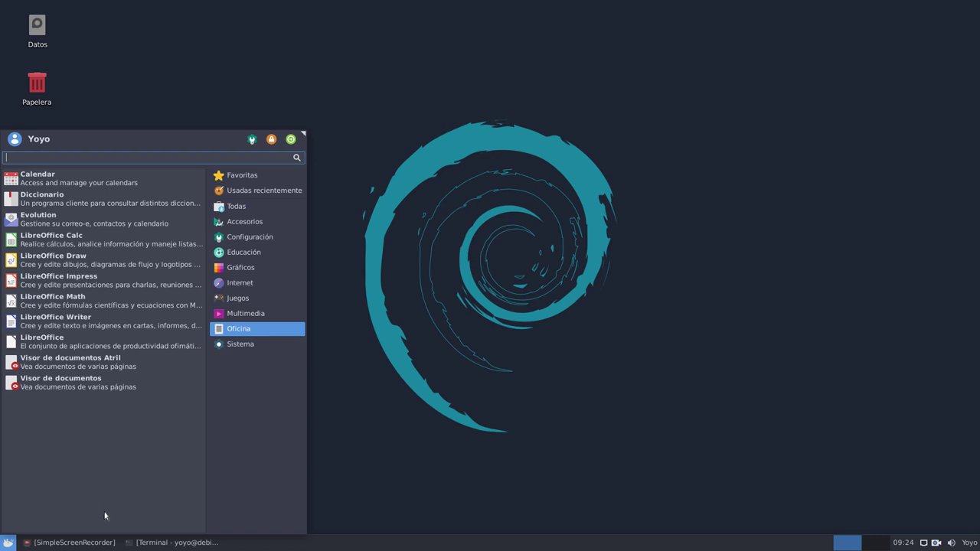
pyautogui.click(248, 349)
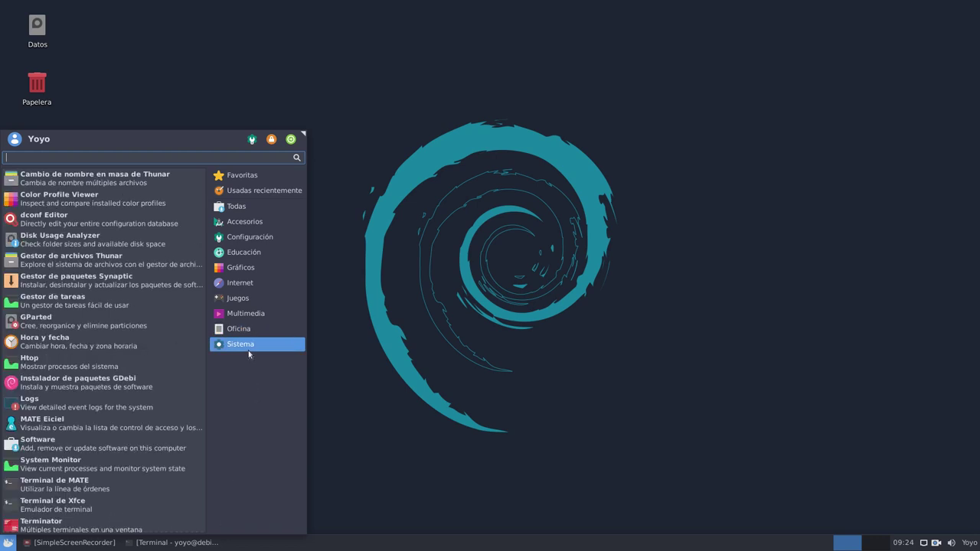
pyautogui.click(452, 403)
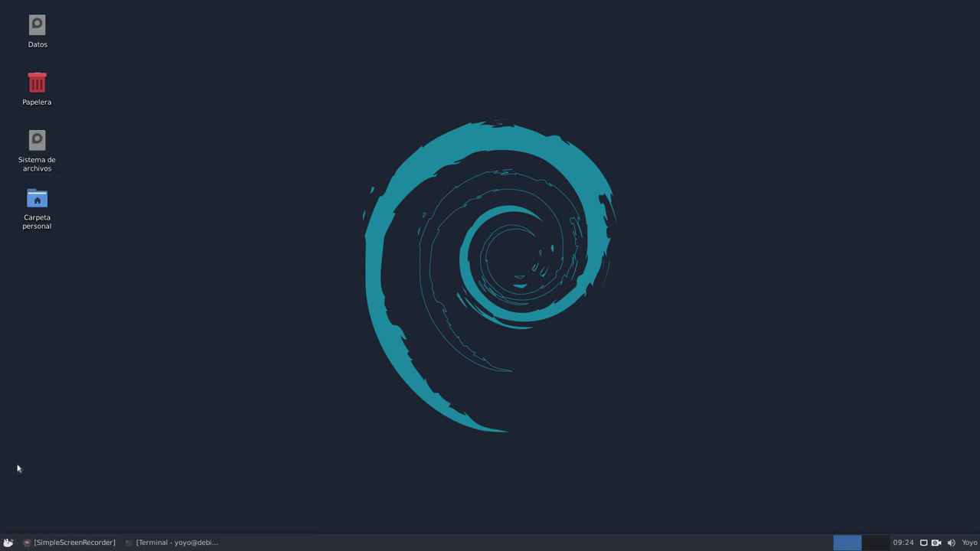
# - Open the Xfce settings manager from the Whisker menu and adjust its window position slightly
pyautogui.click(7, 540)
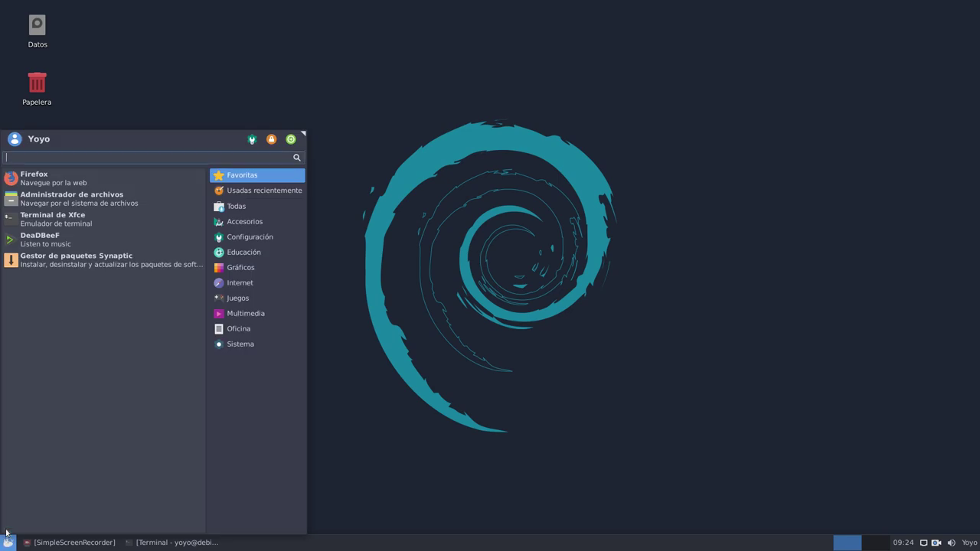
pyautogui.click(251, 140)
pyautogui.moveTo(457, 83); pyautogui.dragTo(461, 79)
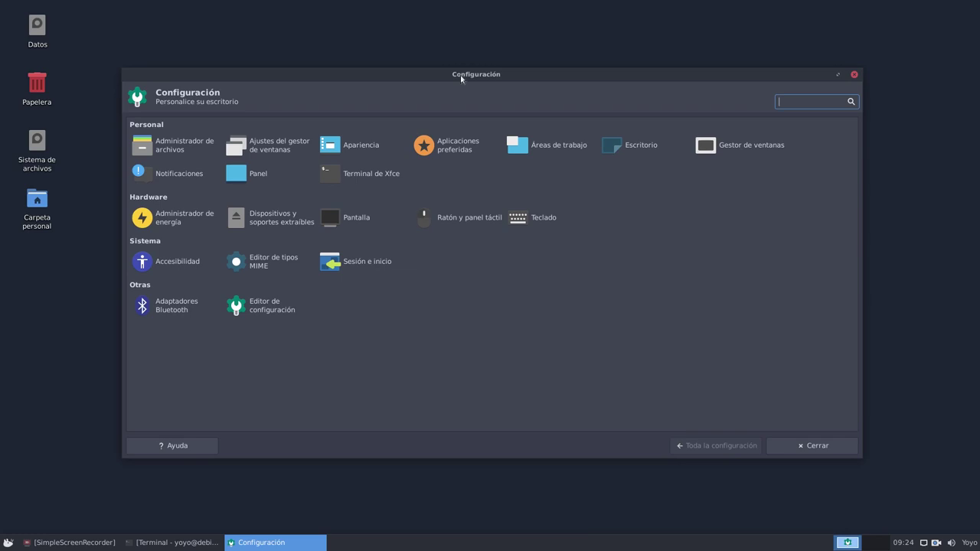
# - Review the style and icon themes under Apariencia and the style options of Gestor de ventanas, returning to all settings
pyautogui.click(369, 143)
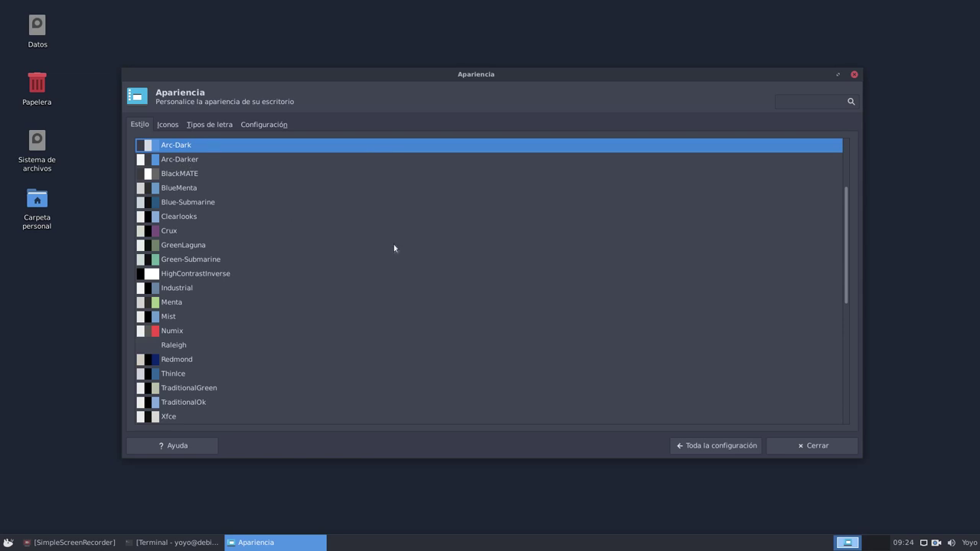
pyautogui.click(165, 123)
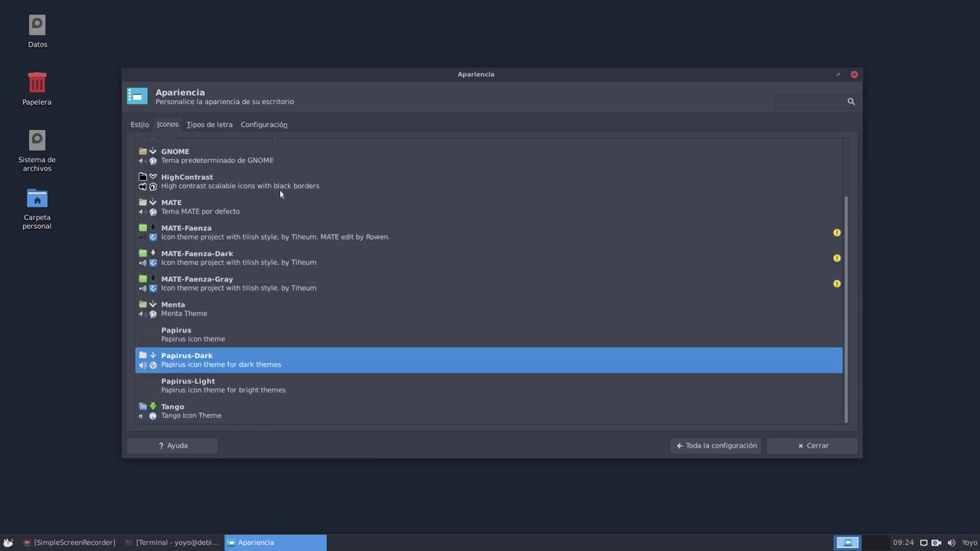
pyautogui.click(708, 447)
pyautogui.click(754, 149)
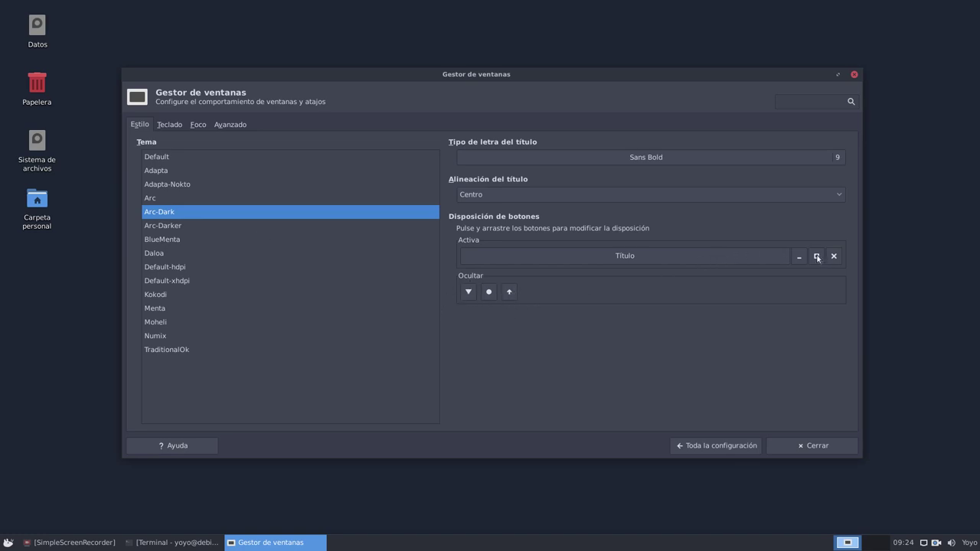
pyautogui.click(689, 445)
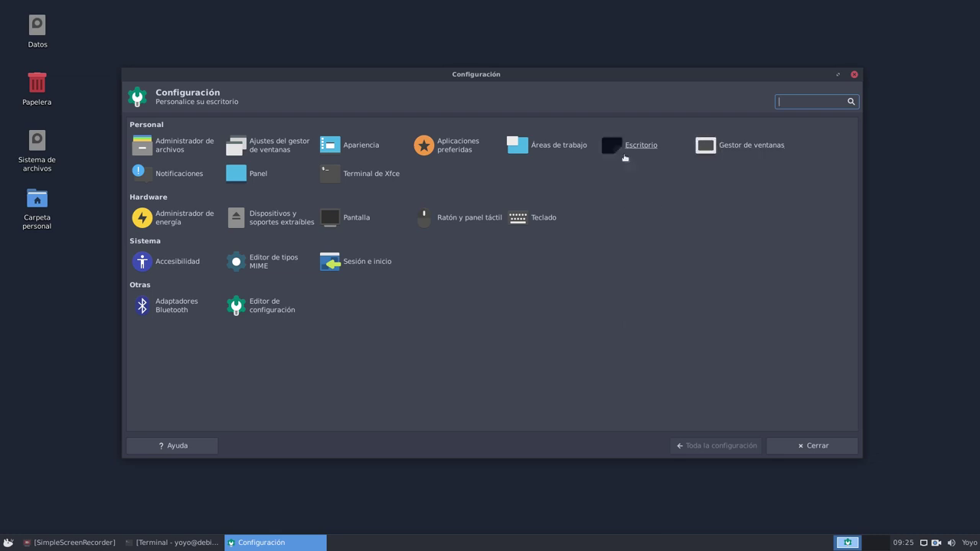
# - Review the wallpapers and the available background folders in the Escritorio settings, and return to all settings
pyautogui.click(625, 156)
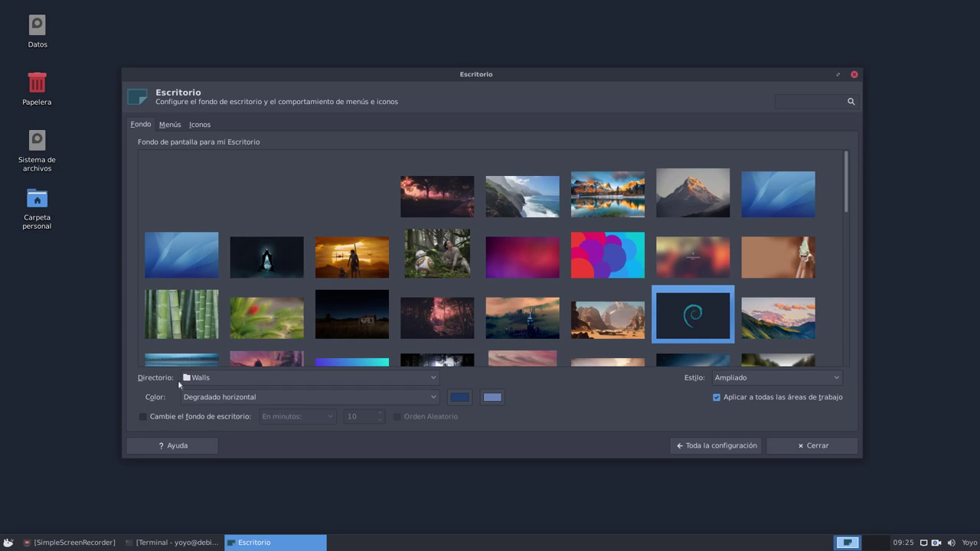
pyautogui.click(218, 378)
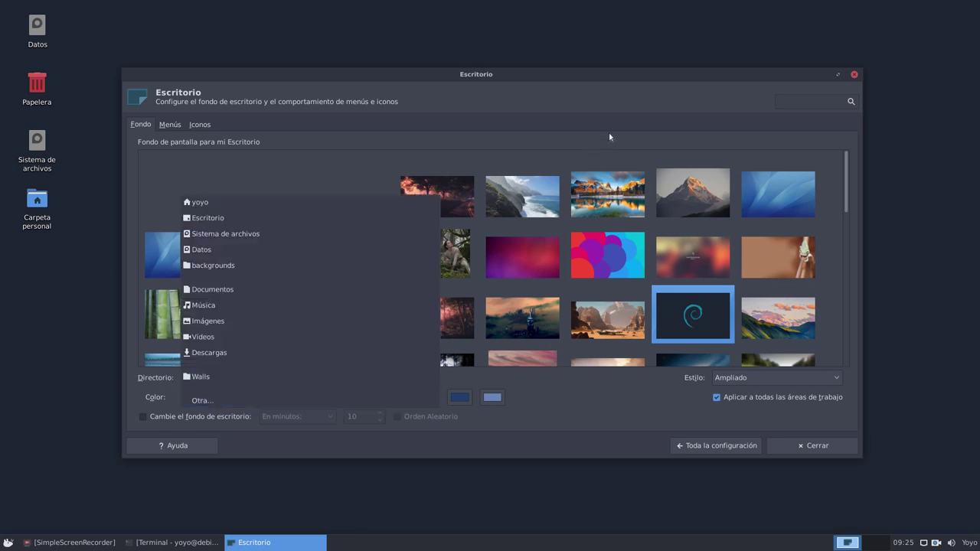
pyautogui.click(615, 96)
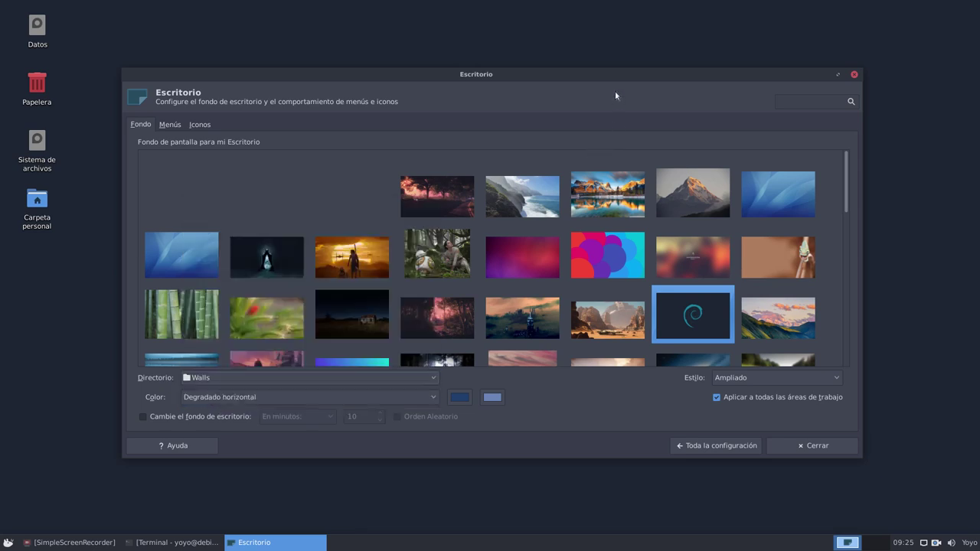
pyautogui.scroll(-2, 536, 291)
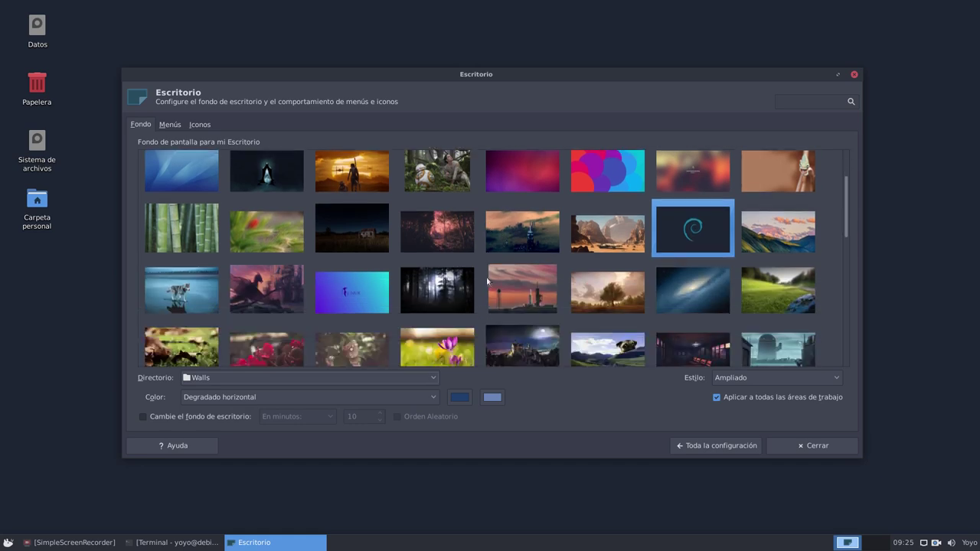
pyautogui.click(709, 445)
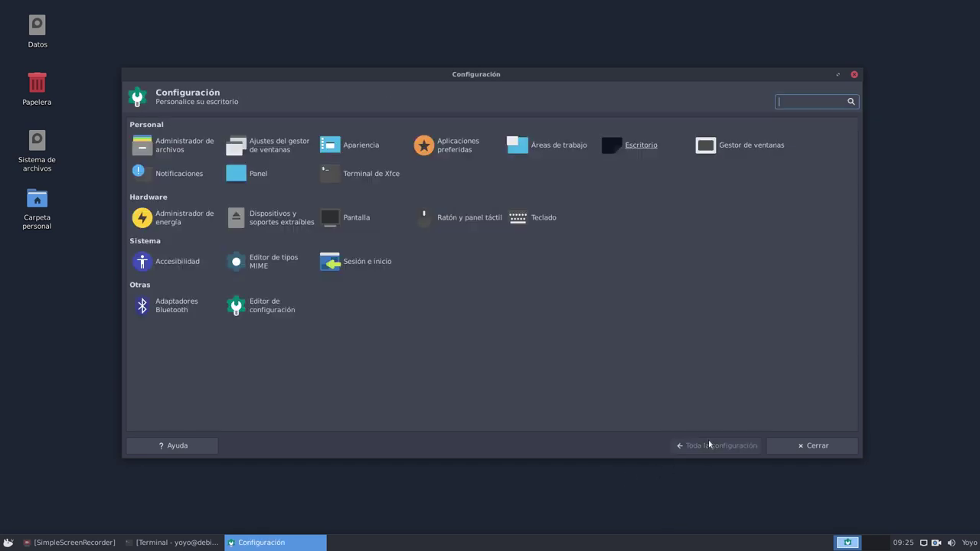
# - Close the settings manager and launch Firefox from the Whisker menu favourites
pyautogui.click(854, 74)
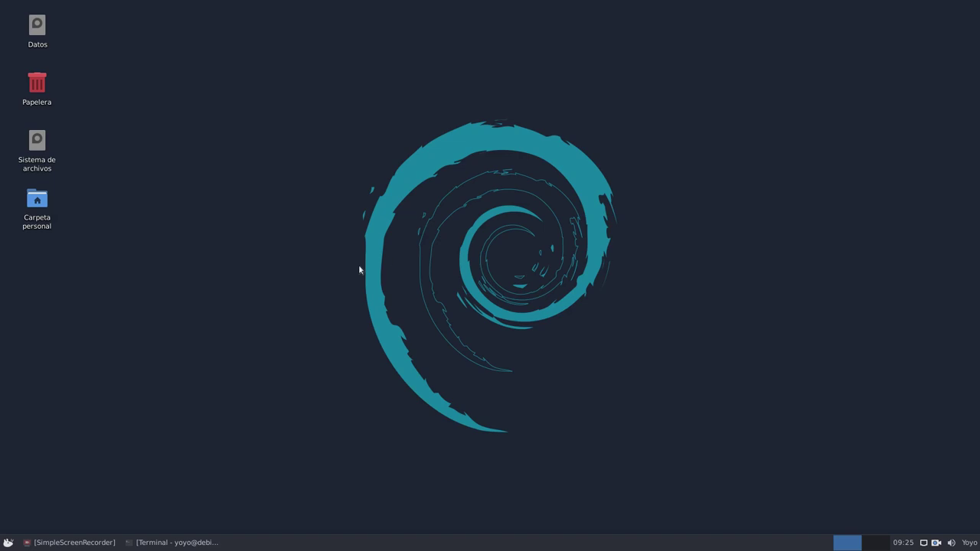
pyautogui.click(8, 542)
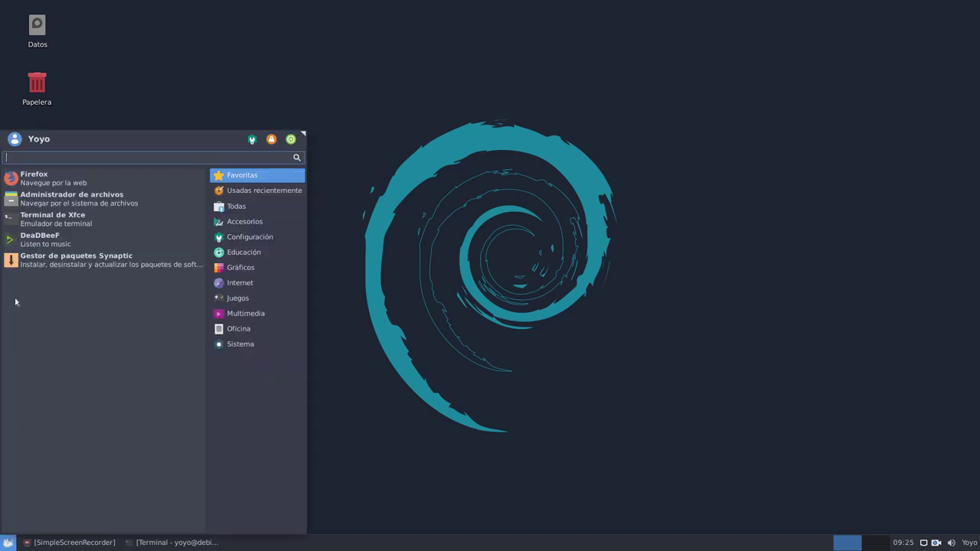
pyautogui.click(38, 178)
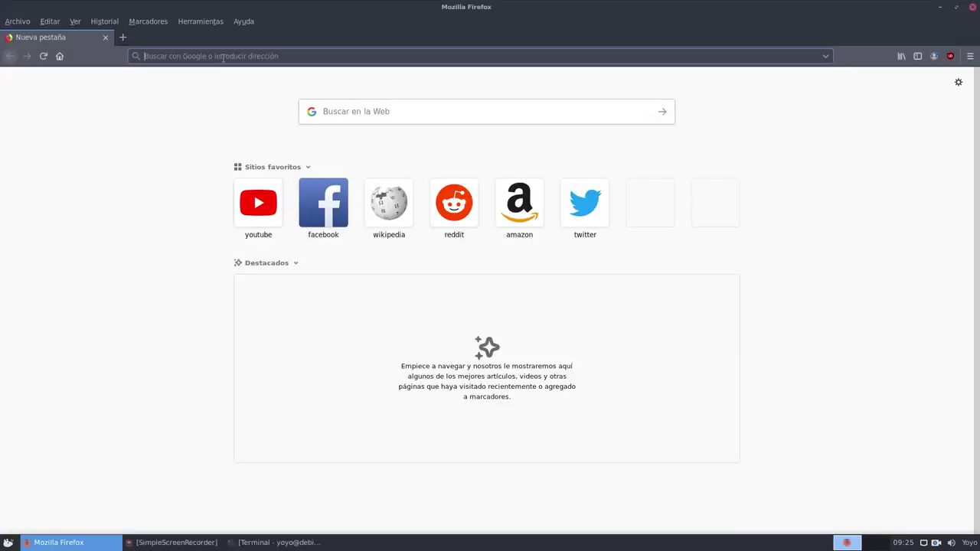
pyautogui.write('sal')
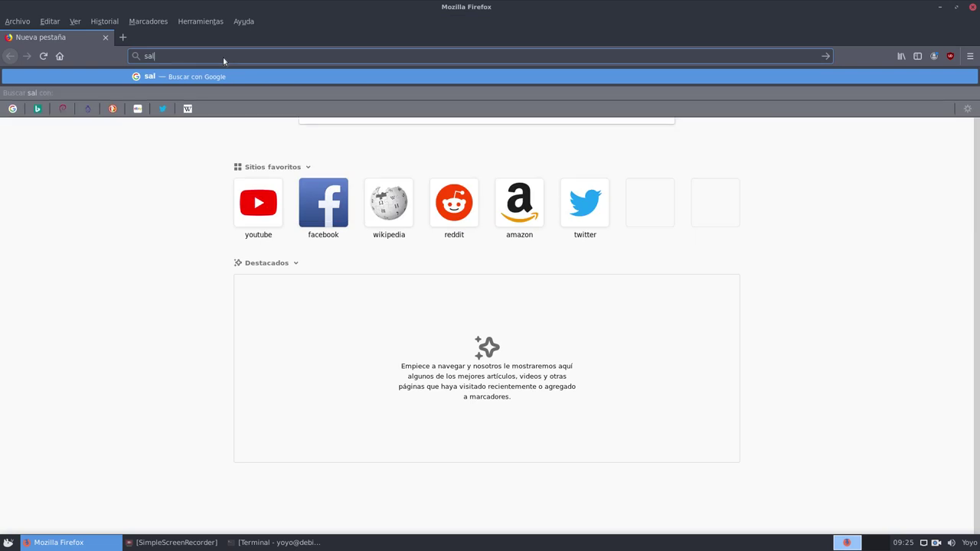
pyautogui.press('BackSpace')
pyautogui.press('BackSpace')
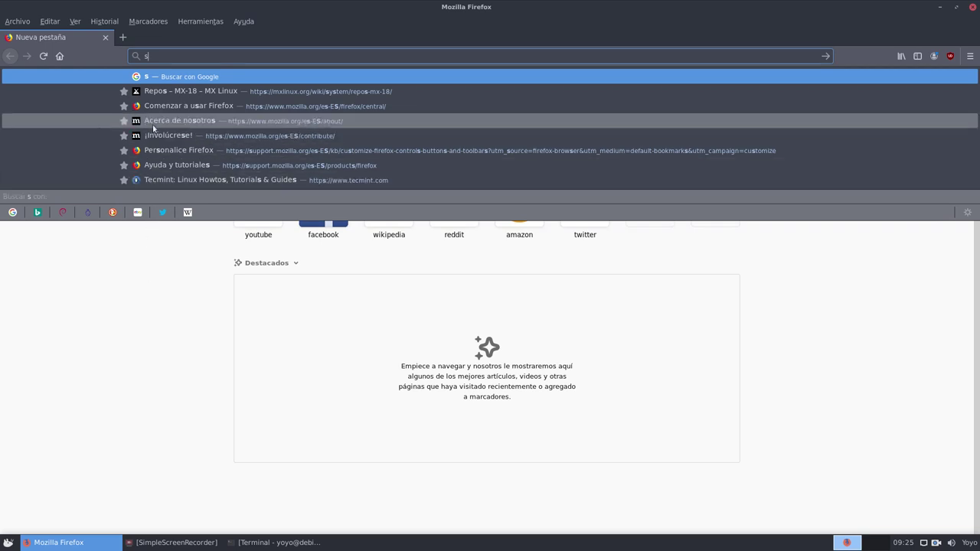
pyautogui.click(171, 360)
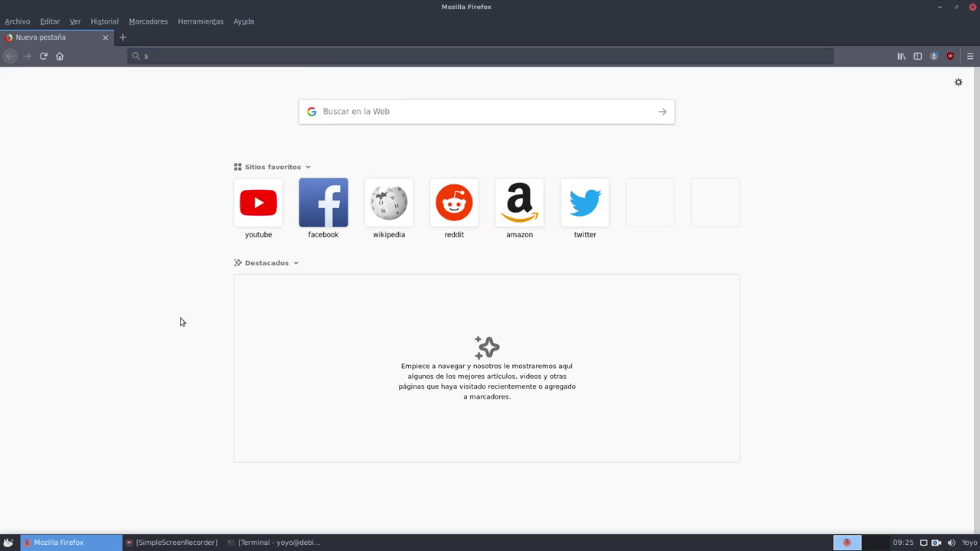
# - Search the web for salmorejogeek.com and open the Salmorejo Geek – Batiburrillo Digital site from the results
pyautogui.click(355, 108)
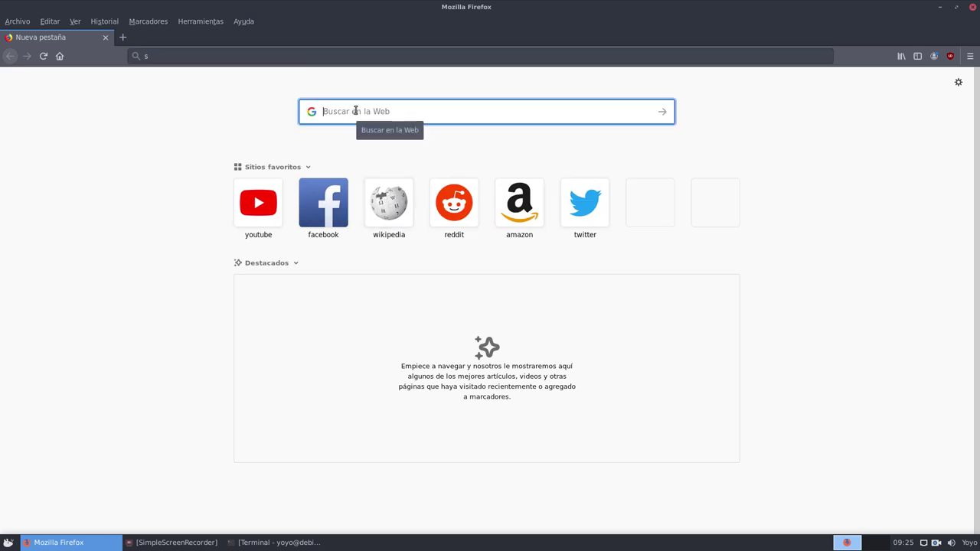
pyautogui.write('sa')
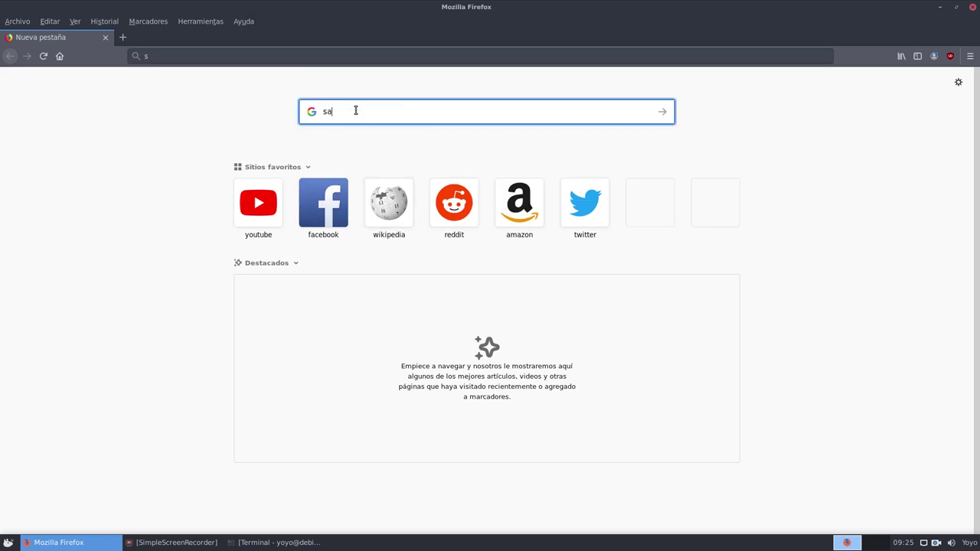
pyautogui.write('lmorejogeek.com')
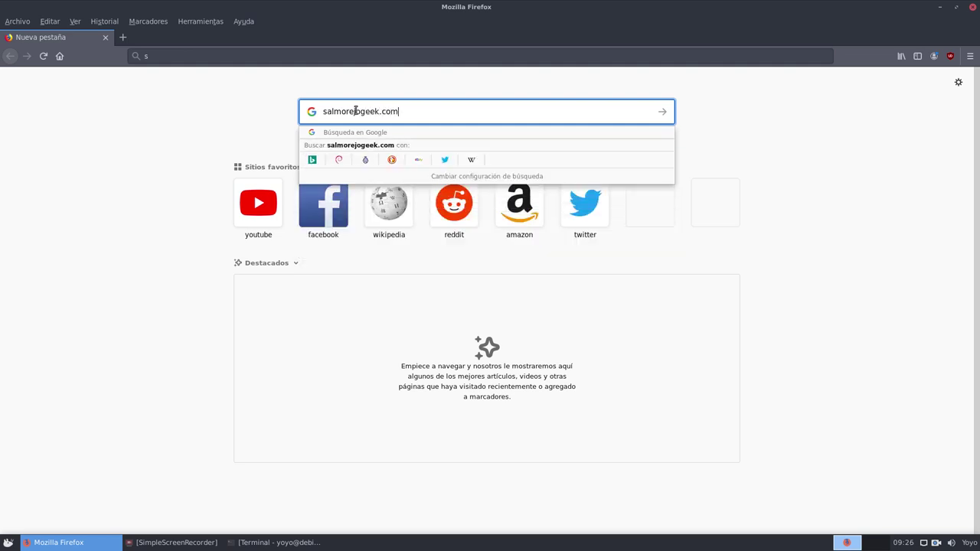
pyautogui.press('Return')
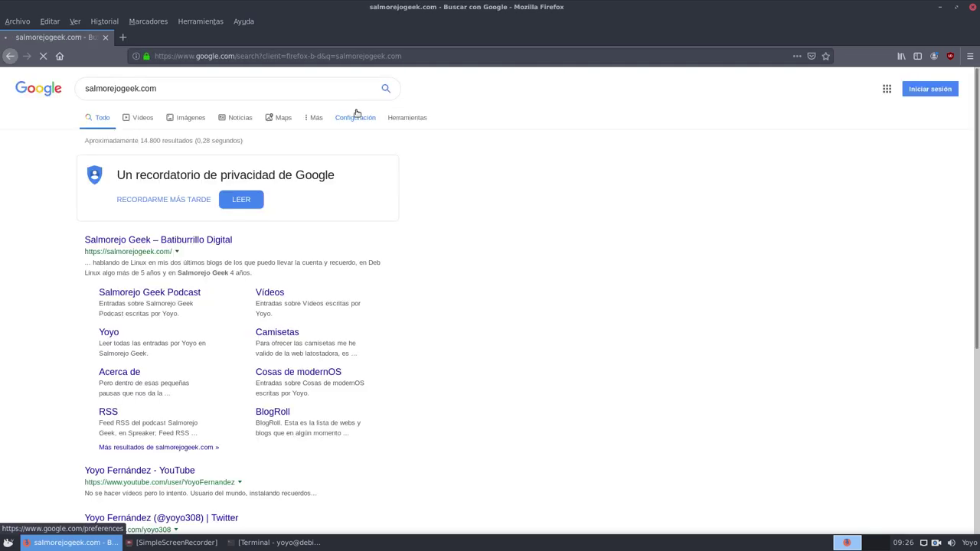
pyautogui.click(178, 239)
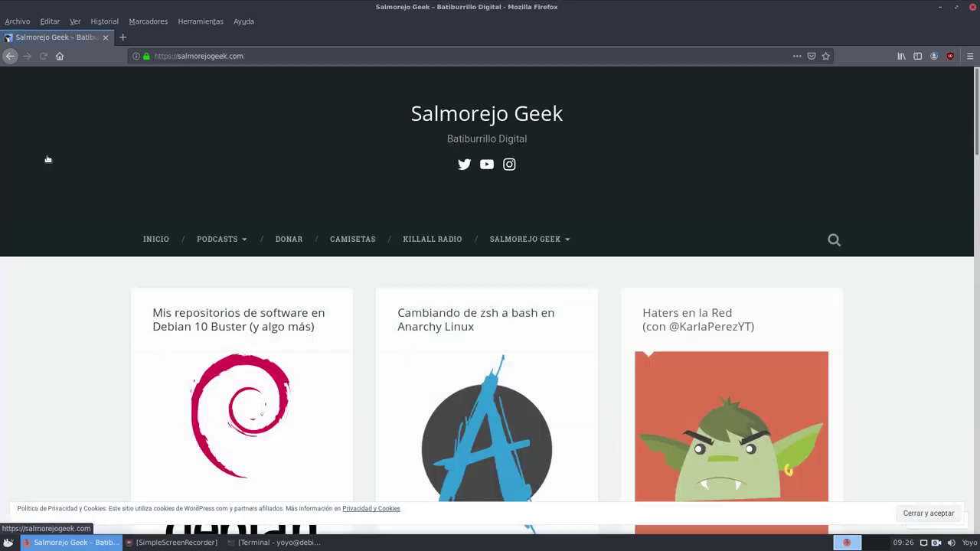
# - Look over the recent posts on the home page and open "Mis repositorios de software en Debian 10 Buster (y algo más)"
pyautogui.scroll(-3, 379, 245)
pyautogui.scroll(-7, 380, 243)
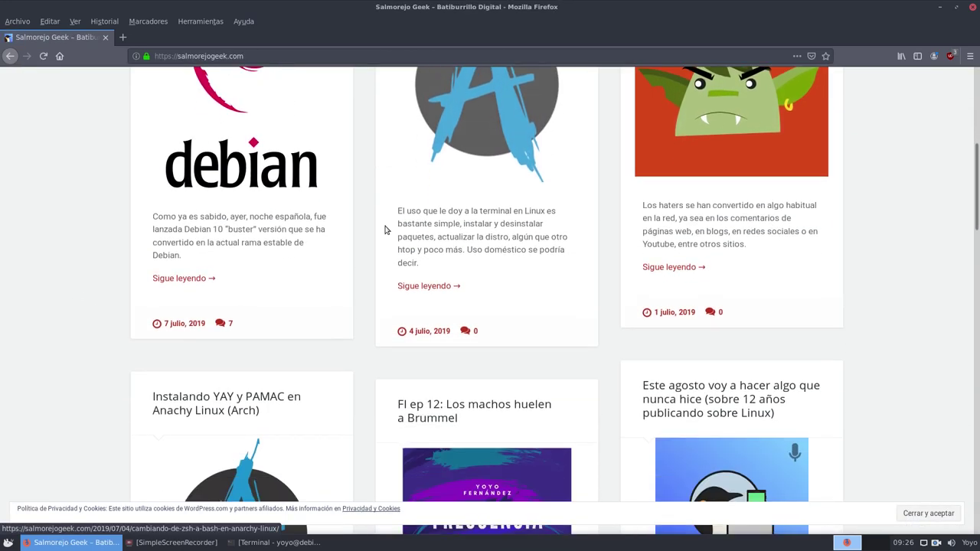
pyautogui.scroll(4, 149, 295)
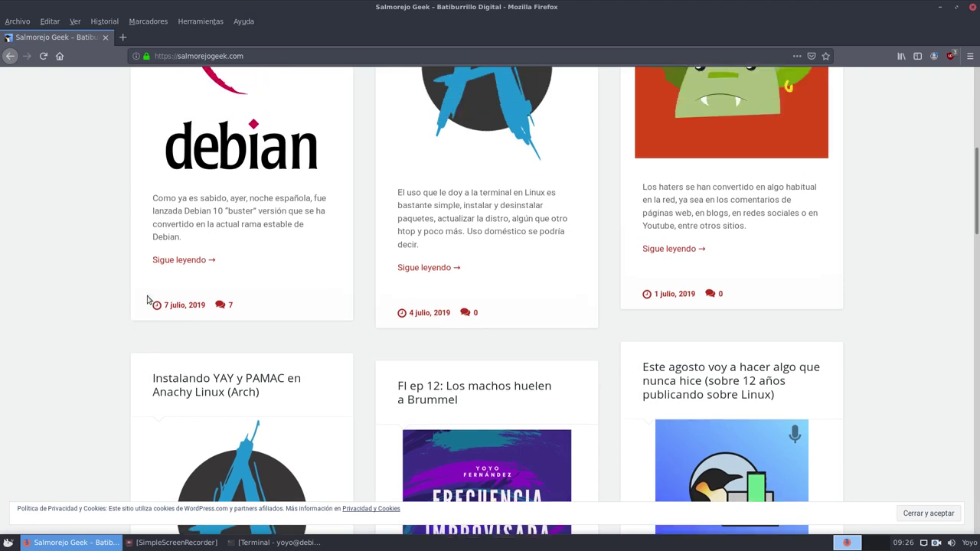
pyautogui.scroll(4, 149, 299)
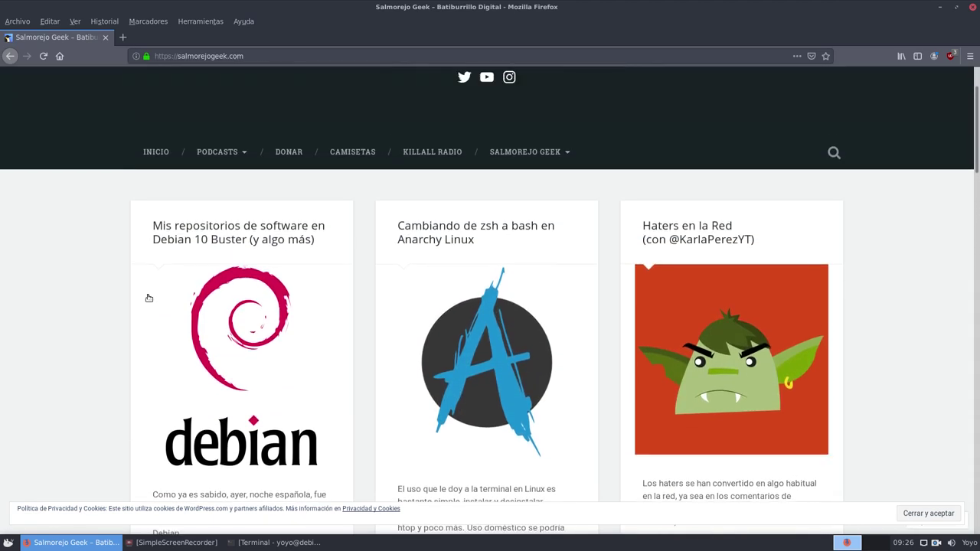
pyautogui.scroll(-3, 149, 299)
pyautogui.click(229, 247)
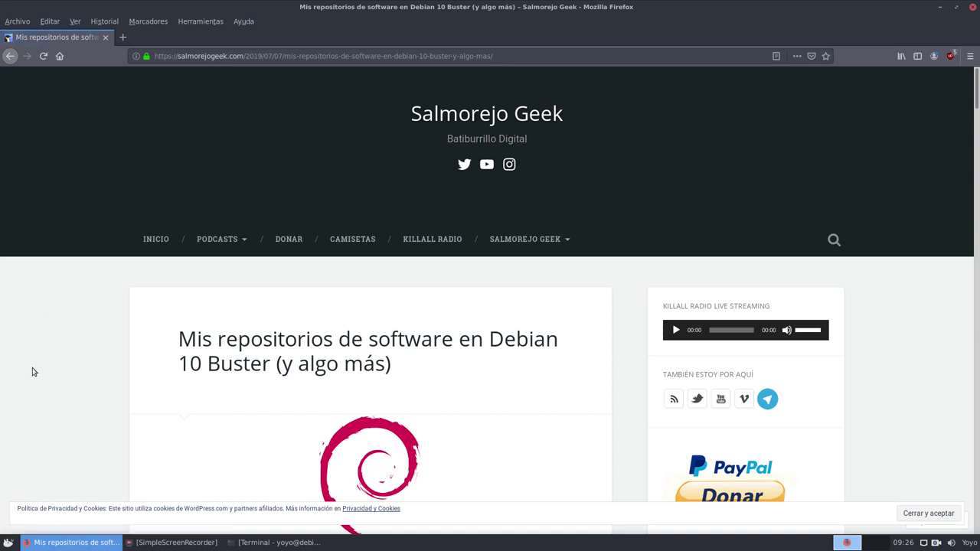
# - Read the post's introduction, the default repository listing and the "Mi actual sources.list" listing, including their long lines
pyautogui.scroll(-10, 147, 348)
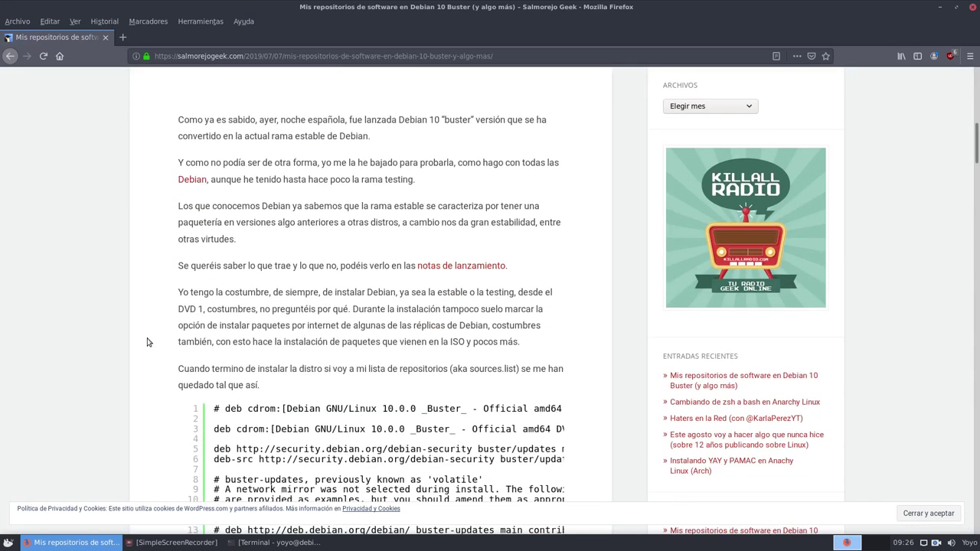
pyautogui.scroll(-1, 148, 342)
pyautogui.moveTo(276, 314); pyautogui.dragTo(325, 314)
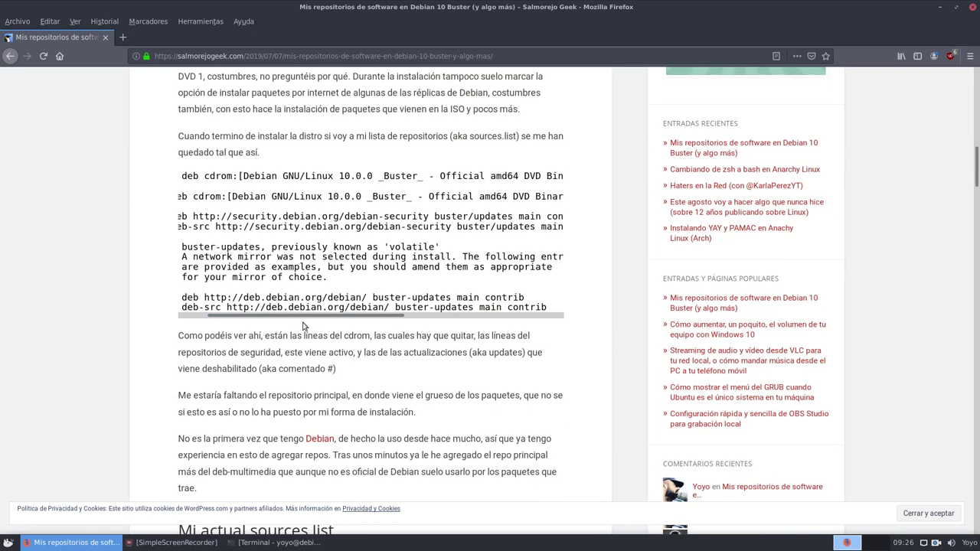
pyautogui.scroll(-5, 302, 327)
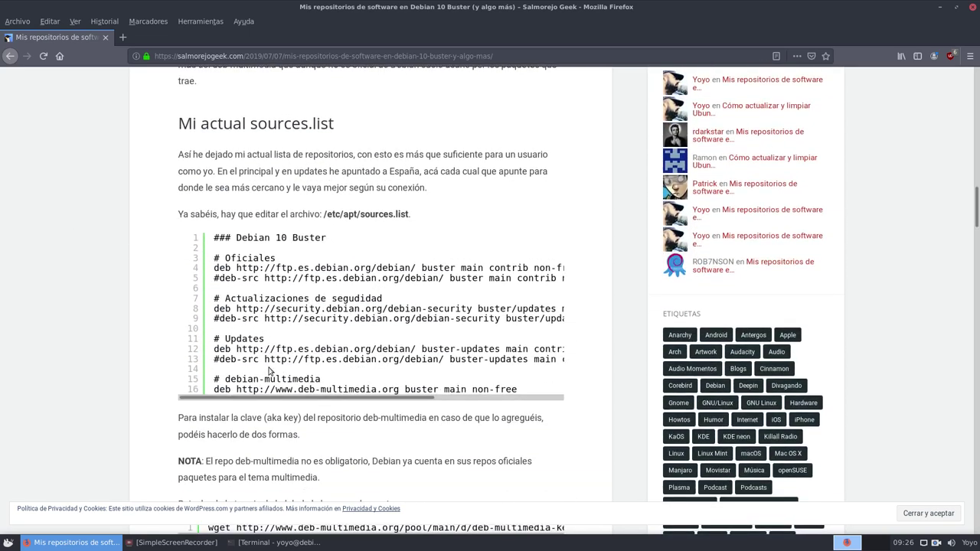
pyautogui.moveTo(312, 399)
pyautogui.mouseDown()
pyautogui.moveTo(421, 399)
pyautogui.moveTo(299, 399)
pyautogui.mouseUp()
# - Review the debian-multimedia repository entry and the wget, dpkg and gdebi instructions for installing its key
pyautogui.scroll(-5, 119, 336)
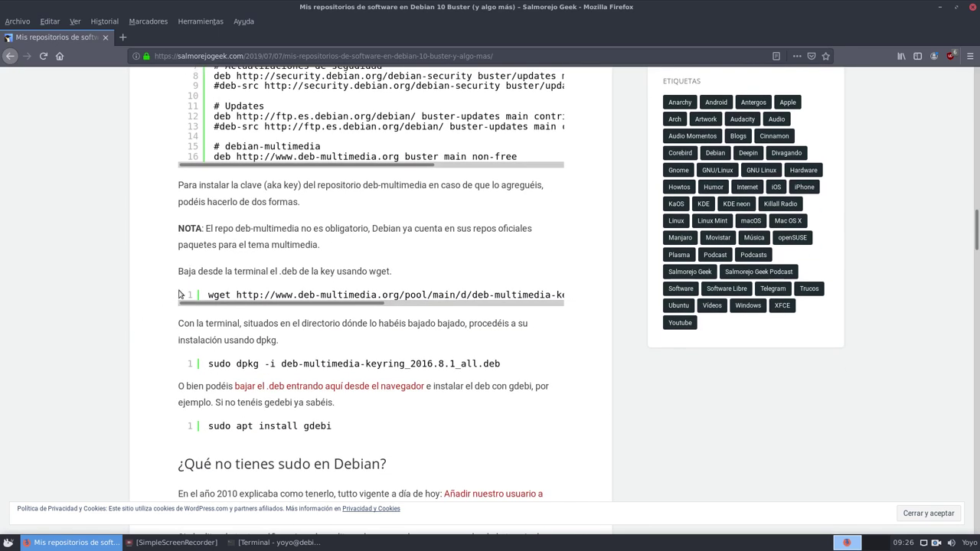
pyautogui.scroll(1, 259, 253)
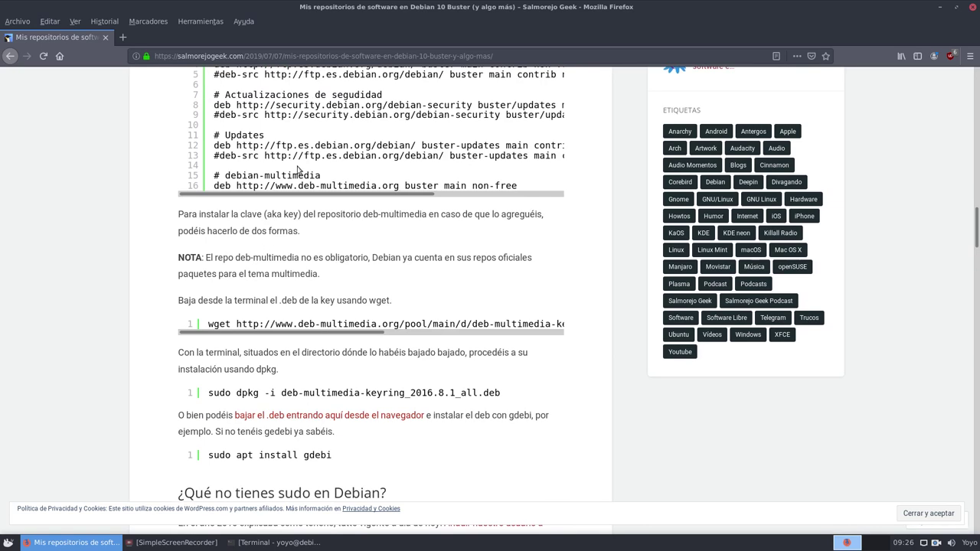
pyautogui.scroll(4, 320, 192)
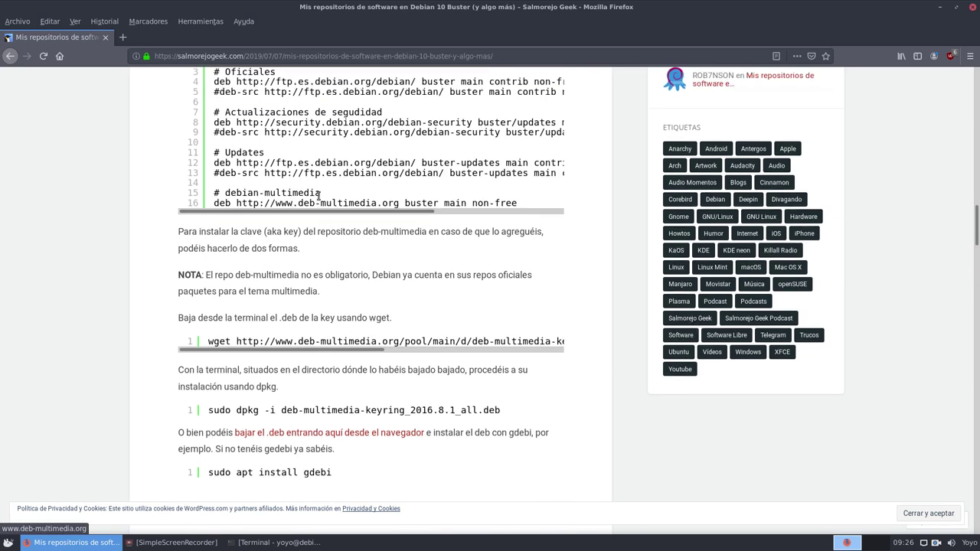
pyautogui.scroll(-3, 321, 199)
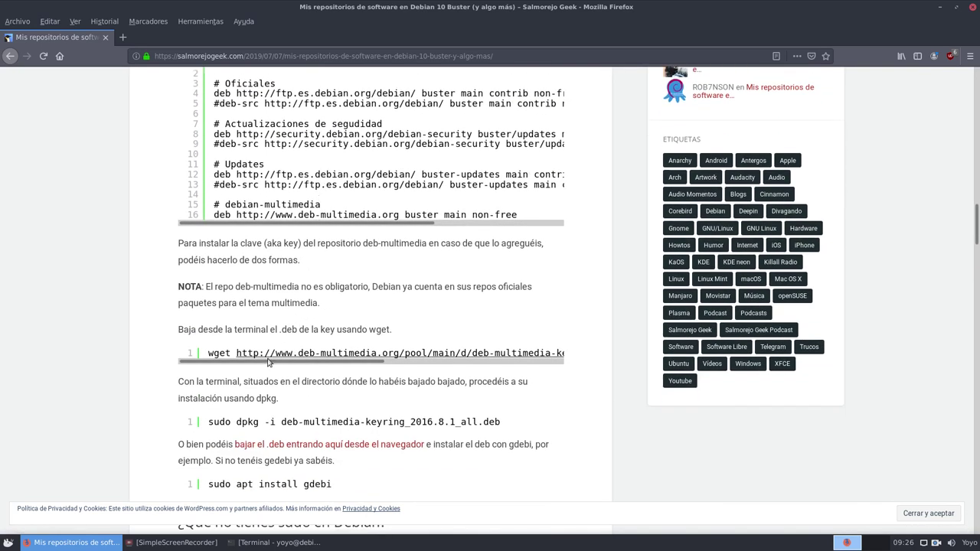
pyautogui.moveTo(255, 366); pyautogui.dragTo(333, 381)
pyautogui.scroll(-5, 333, 381)
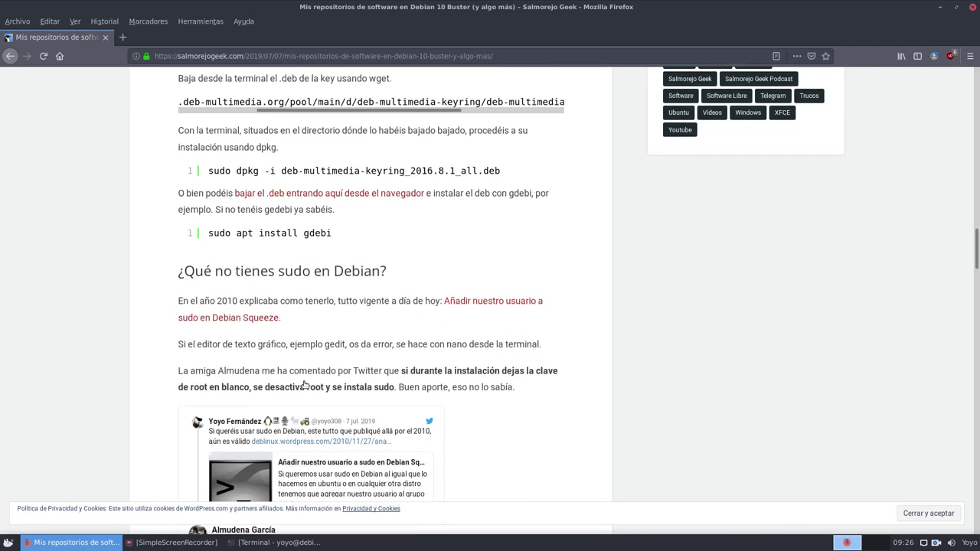
# - Read the sudo section and "Extras de obligada visita", and view the linked PulpoLibre blog before closing its tab
pyautogui.scroll(-2, 305, 374)
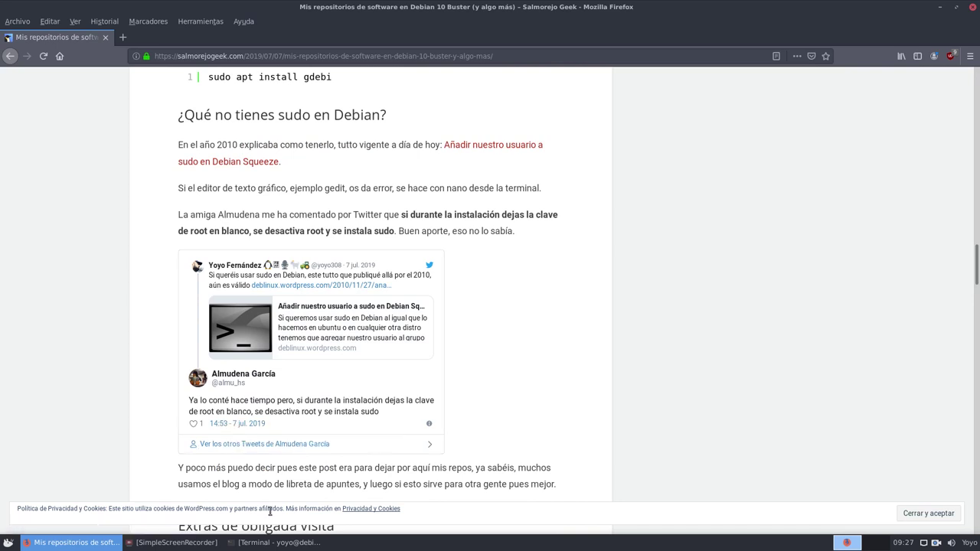
pyautogui.scroll(-5, 163, 423)
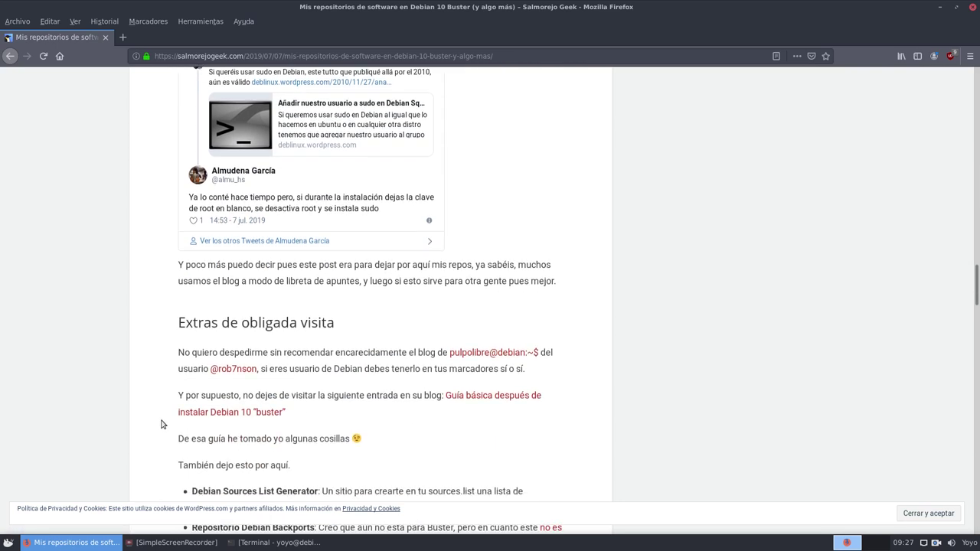
pyautogui.scroll(-4, 163, 423)
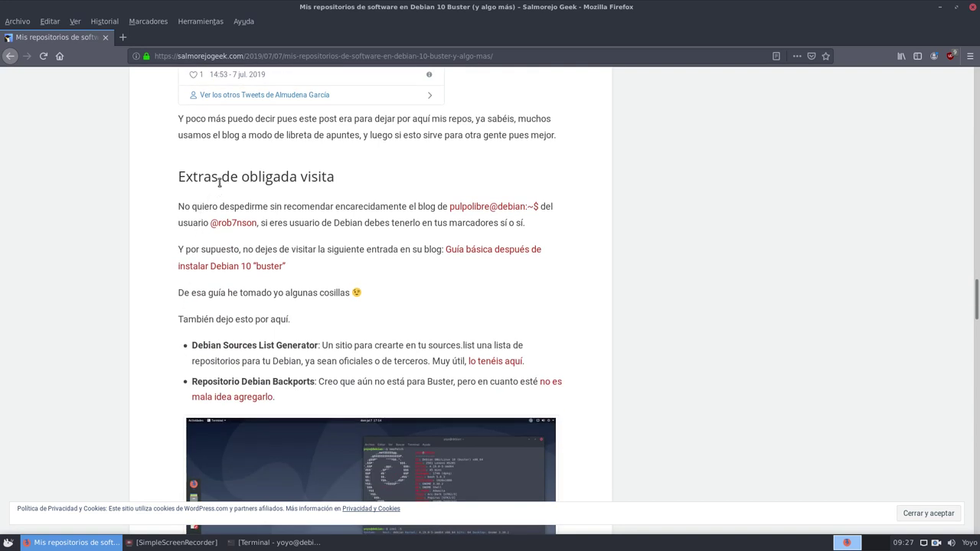
pyautogui.click(470, 207)
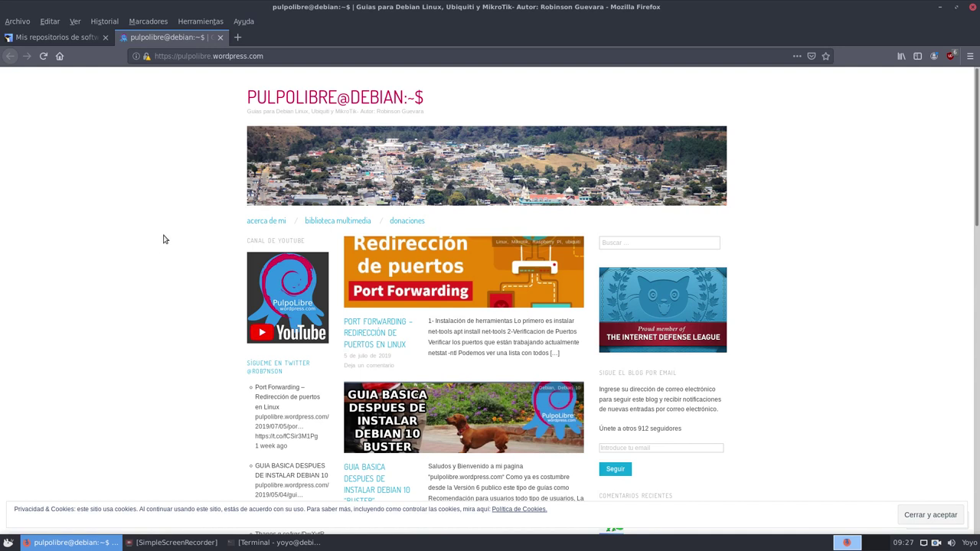
pyautogui.click(221, 38)
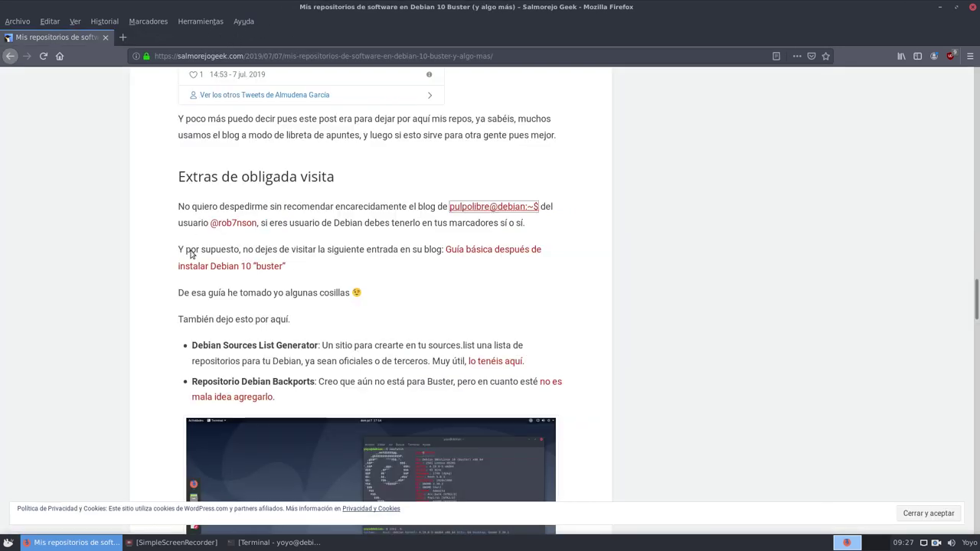
# - Open the linked "Guía básica después de instalar Debian 10 buster", skim it through to the end, and close its tab
pyautogui.click(464, 255)
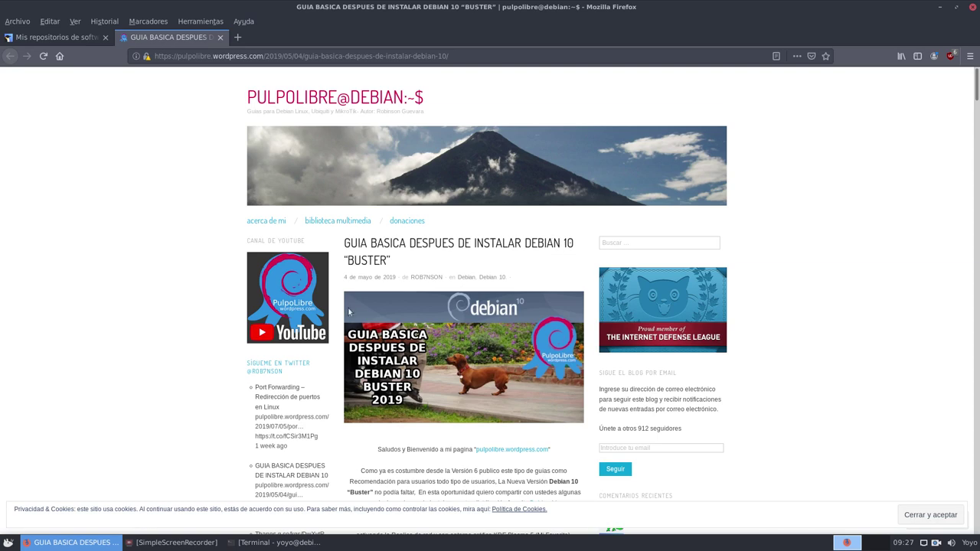
pyautogui.scroll(-10, 419, 420)
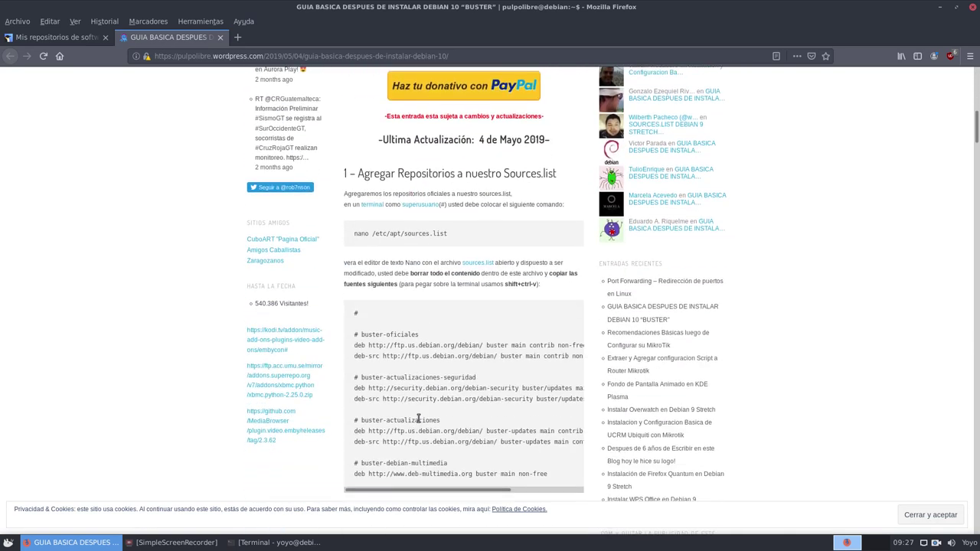
pyautogui.scroll(-20, 418, 420)
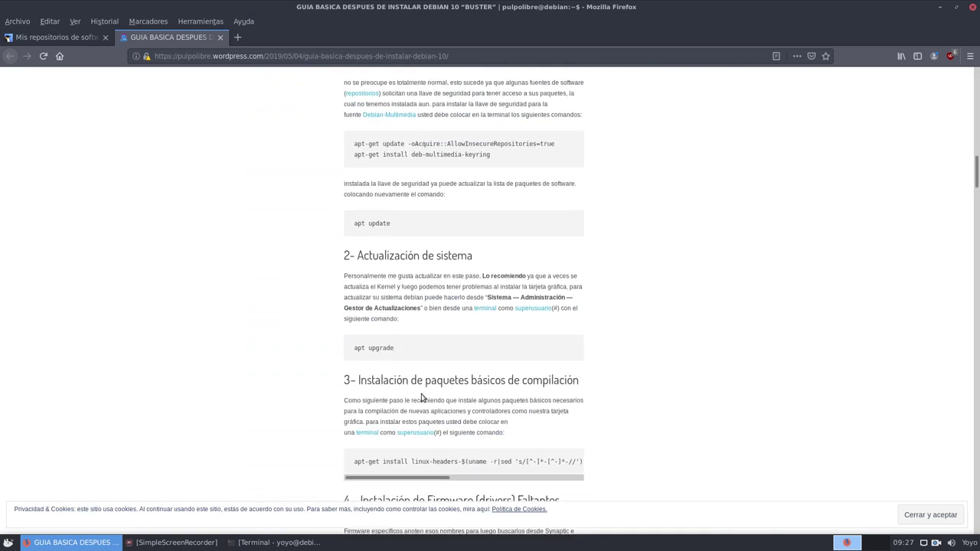
pyautogui.scroll(-20, 421, 391)
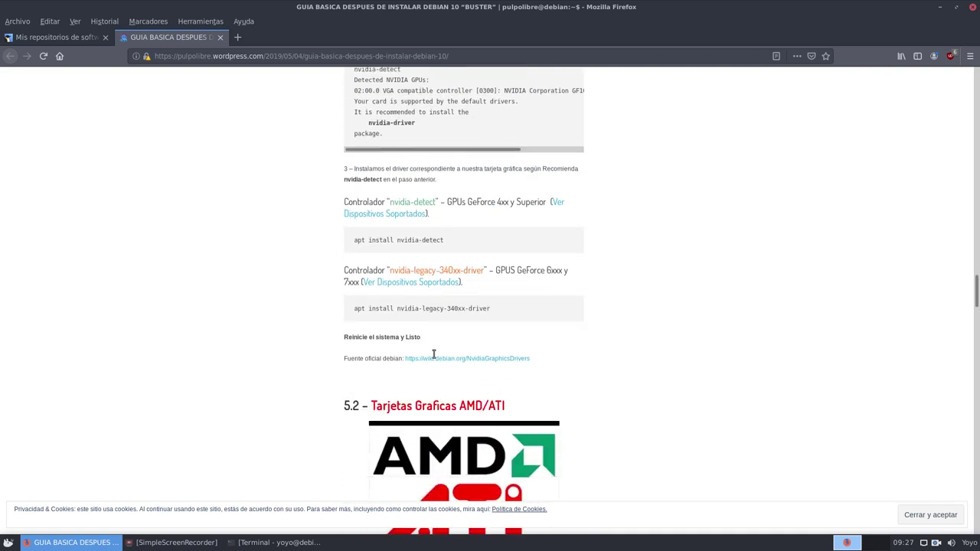
pyautogui.scroll(-20, 434, 358)
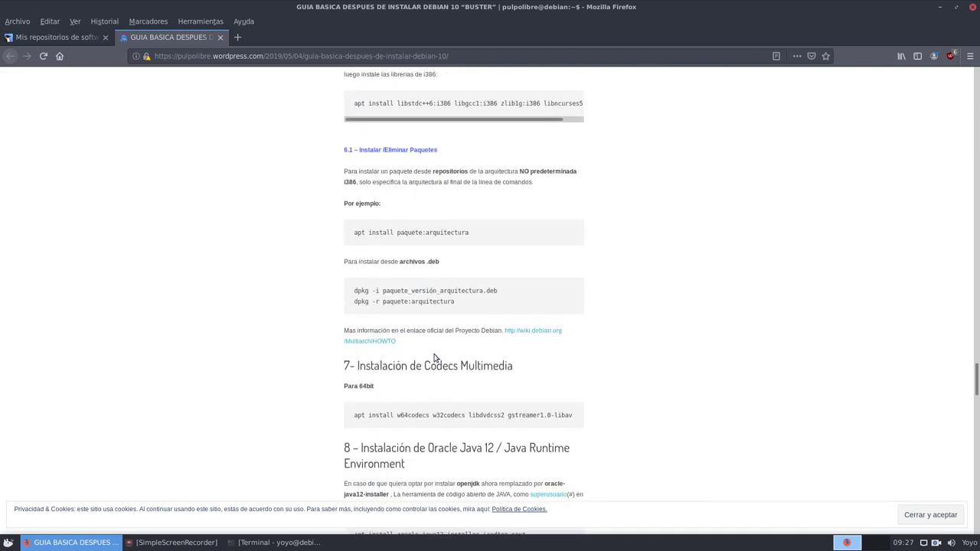
pyautogui.scroll(-15, 433, 350)
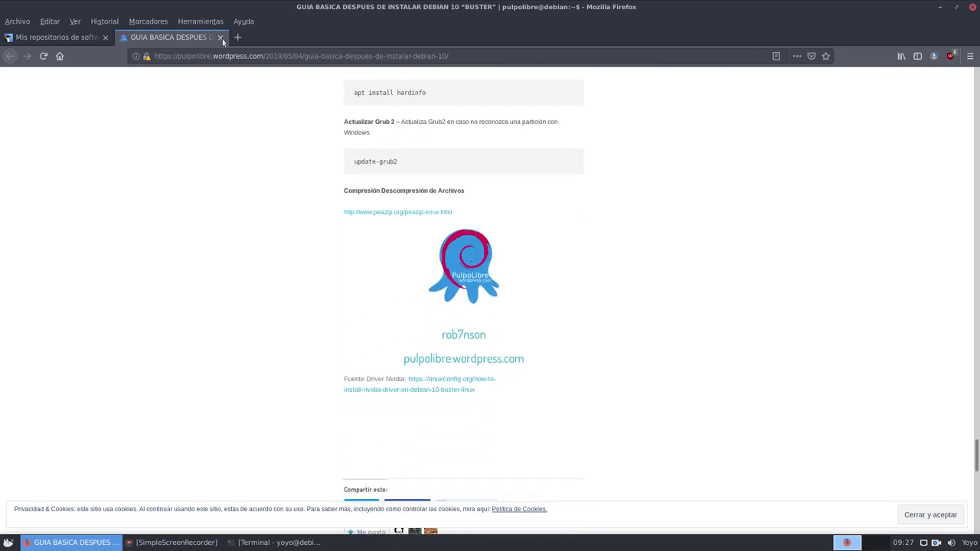
pyautogui.click(221, 38)
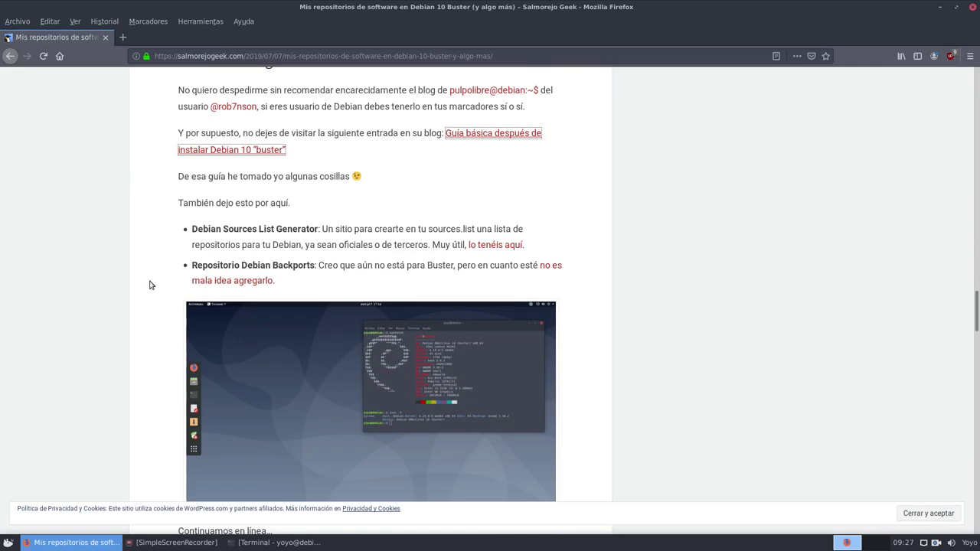
# - Open the linked Debian Sources List Generator, disable Fast Server Select, and choose the Spain mirror and the Stable (Stretch) release
pyautogui.click(498, 245)
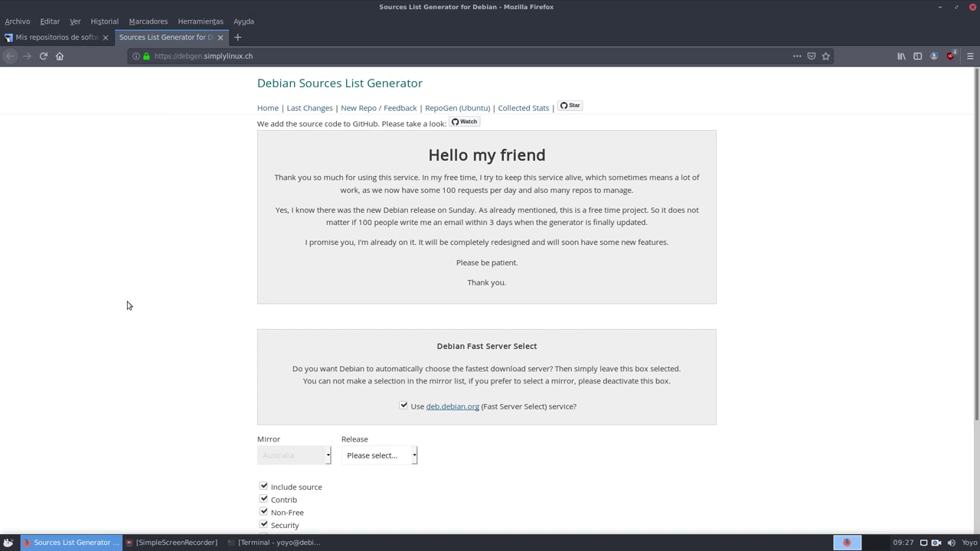
pyautogui.scroll(-4, 128, 304)
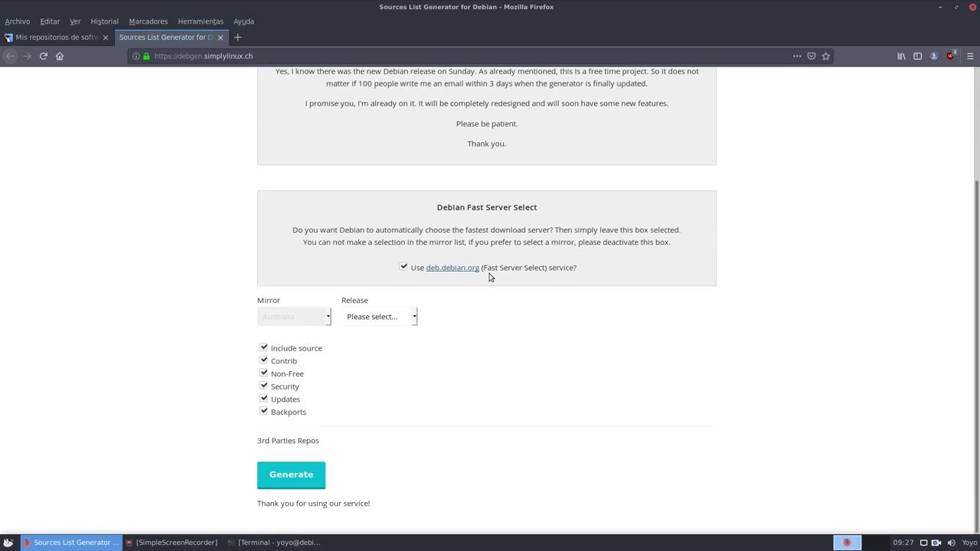
pyautogui.click(403, 268)
pyautogui.click(330, 321)
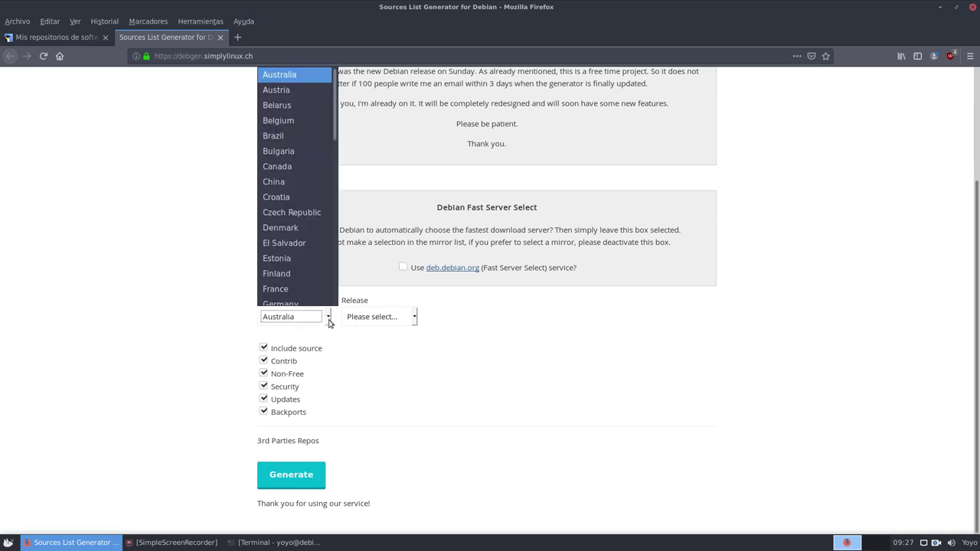
pyautogui.scroll(-3, 318, 238)
pyautogui.scroll(3, 318, 234)
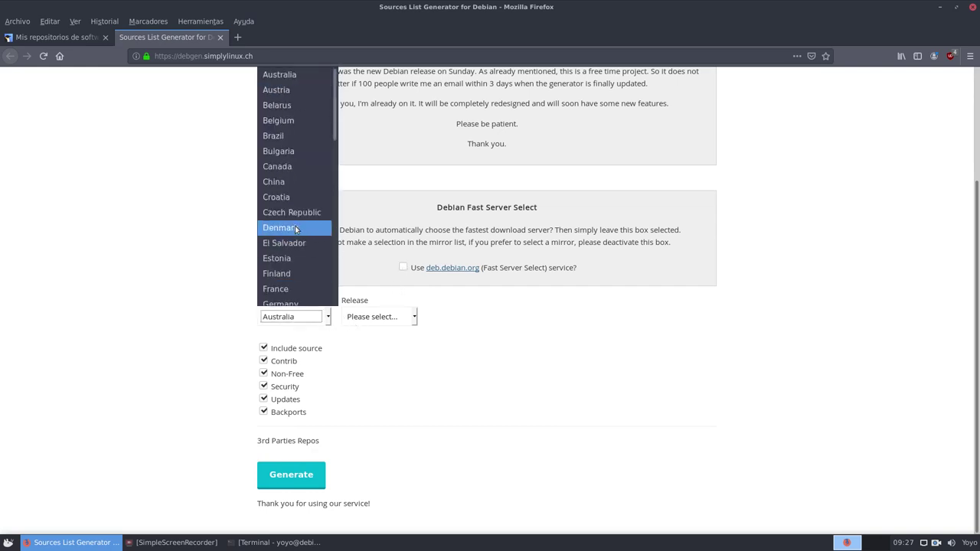
pyautogui.scroll(-1, 294, 225)
pyautogui.scroll(-10, 296, 222)
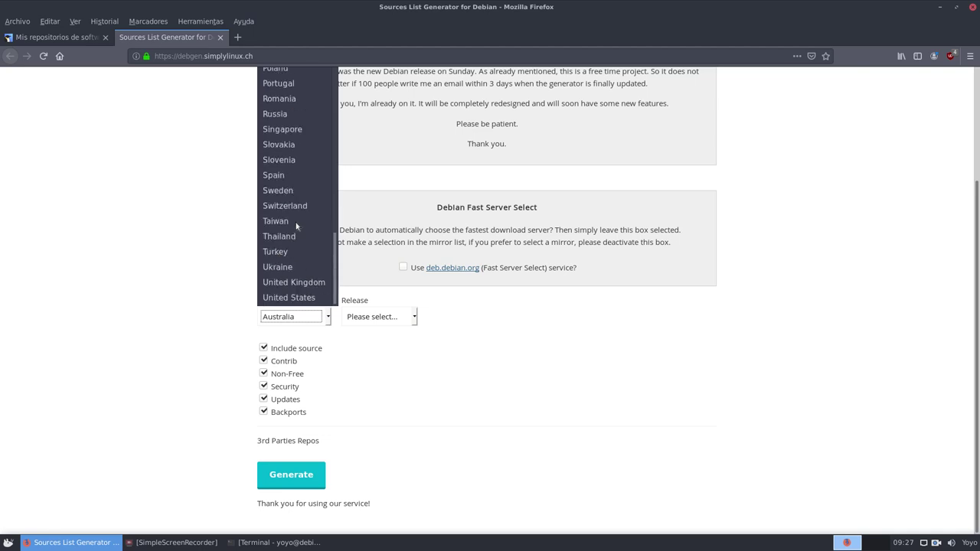
pyautogui.click(295, 176)
pyautogui.click(413, 317)
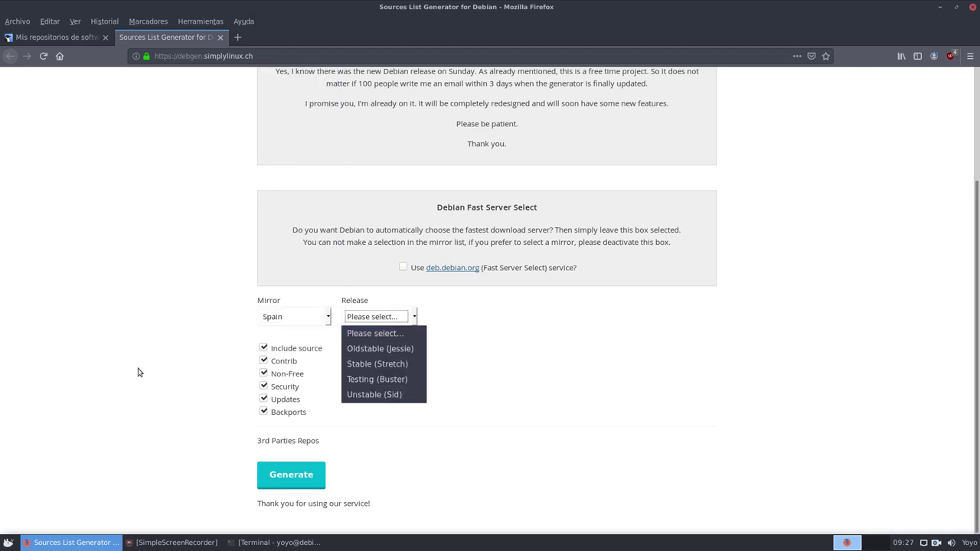
pyautogui.click(380, 363)
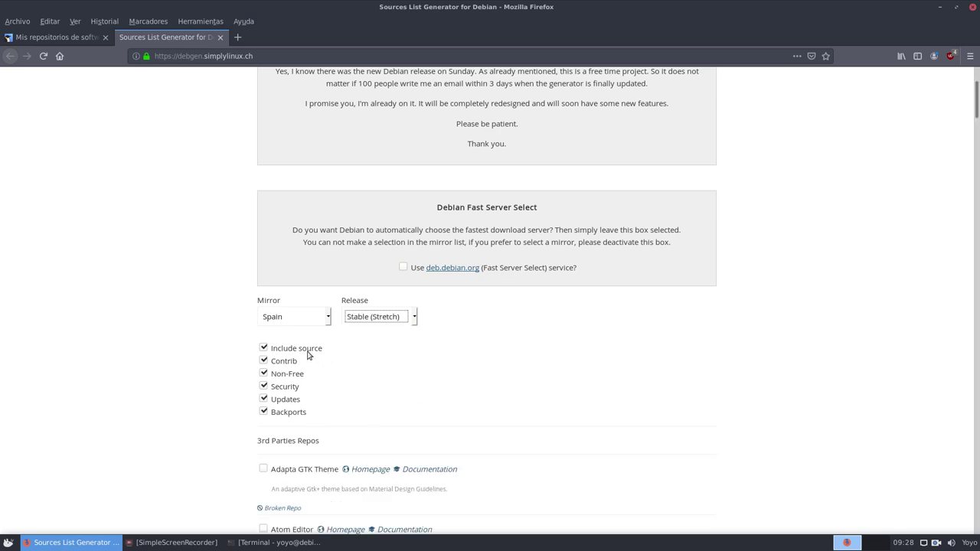
# - Check the "Mi actual sources.list" listing in the blog post again and exclude source repositories in the generator
pyautogui.click(55, 37)
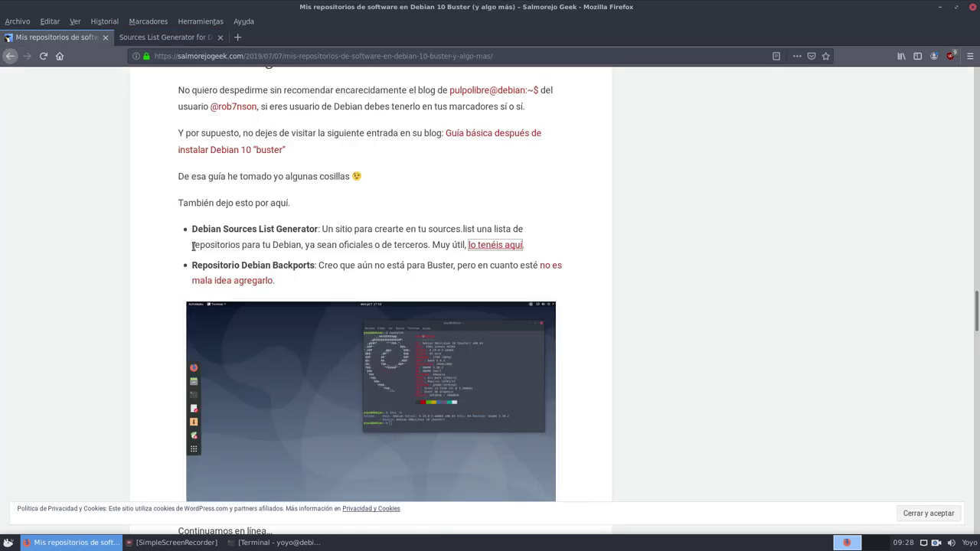
pyautogui.scroll(15, 230, 320)
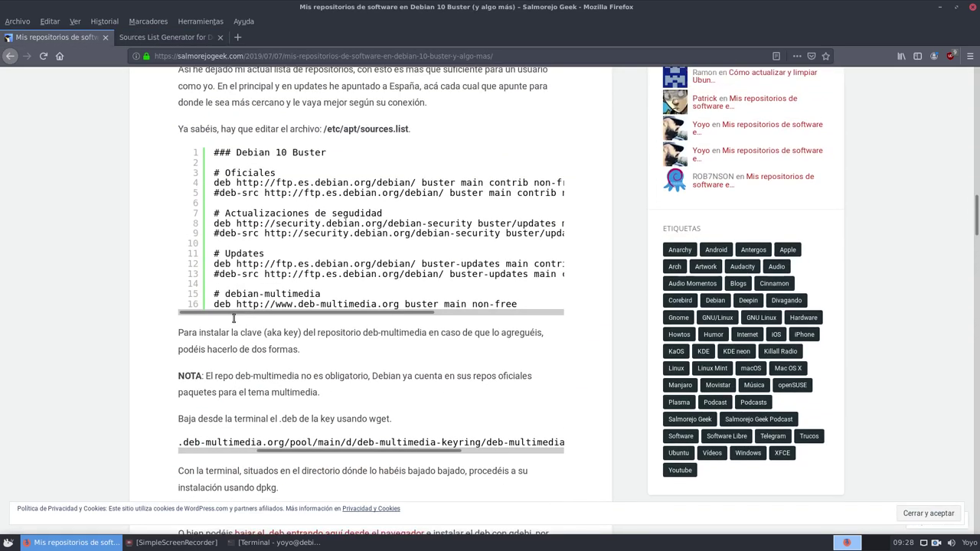
pyautogui.scroll(1, 233, 318)
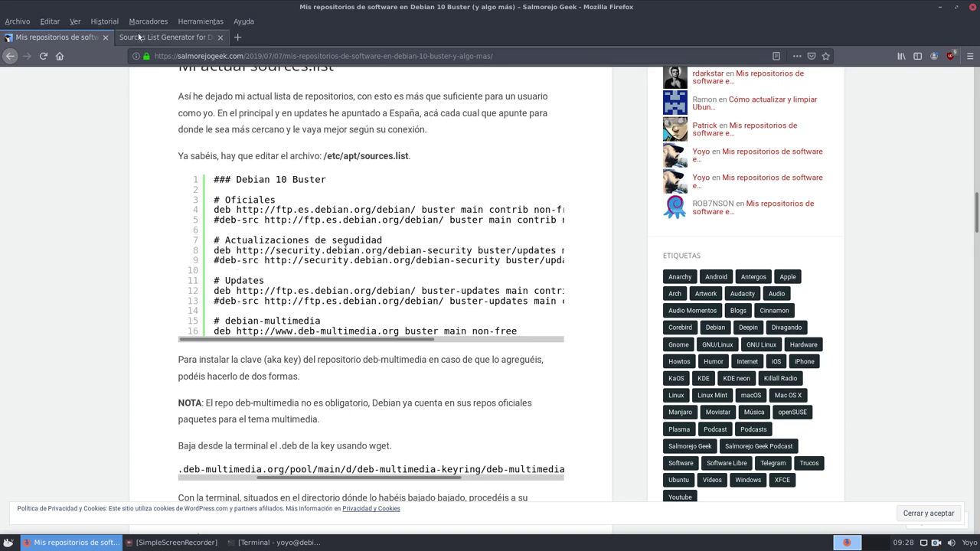
pyautogui.click(167, 39)
pyautogui.click(264, 348)
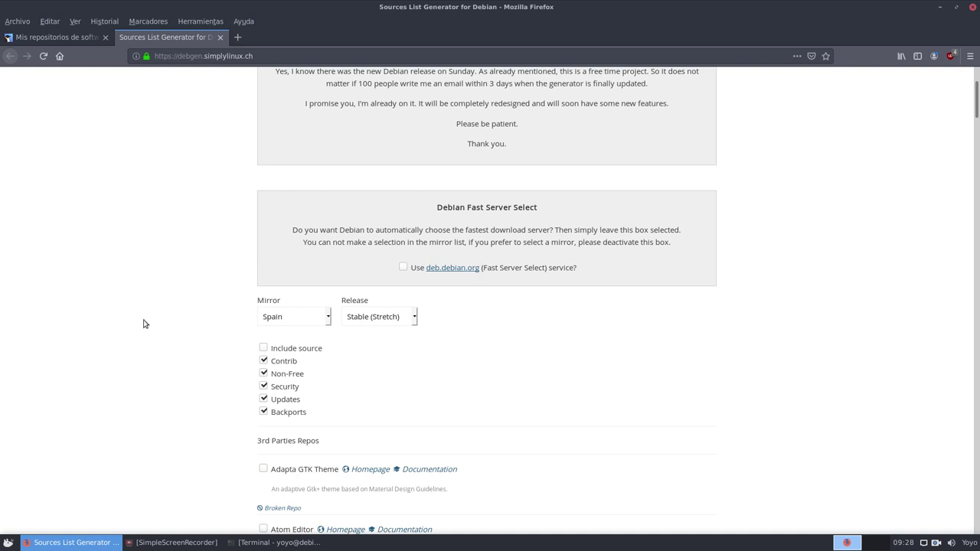
# - Look through the third-party repositories without selecting any and generate the sources list
pyautogui.scroll(-2, 226, 410)
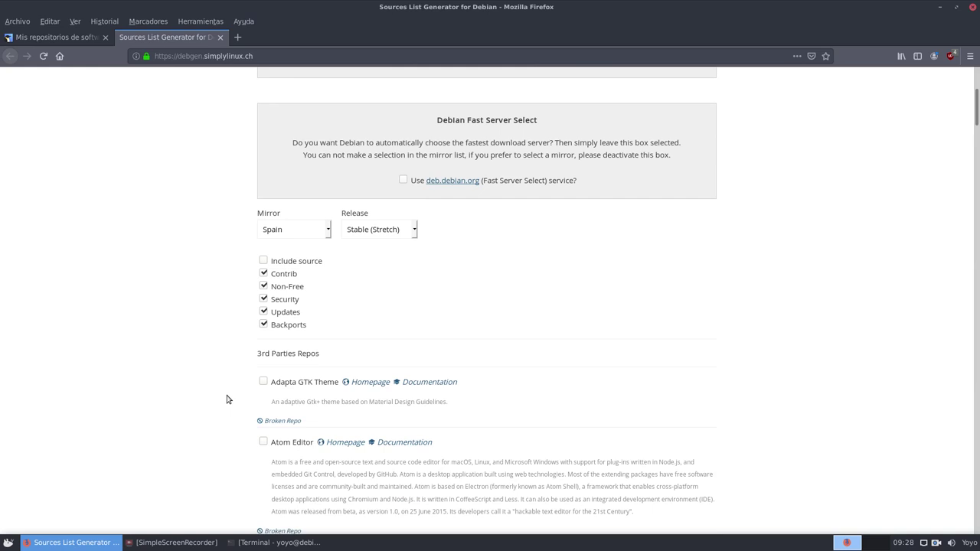
pyautogui.scroll(3, 338, 378)
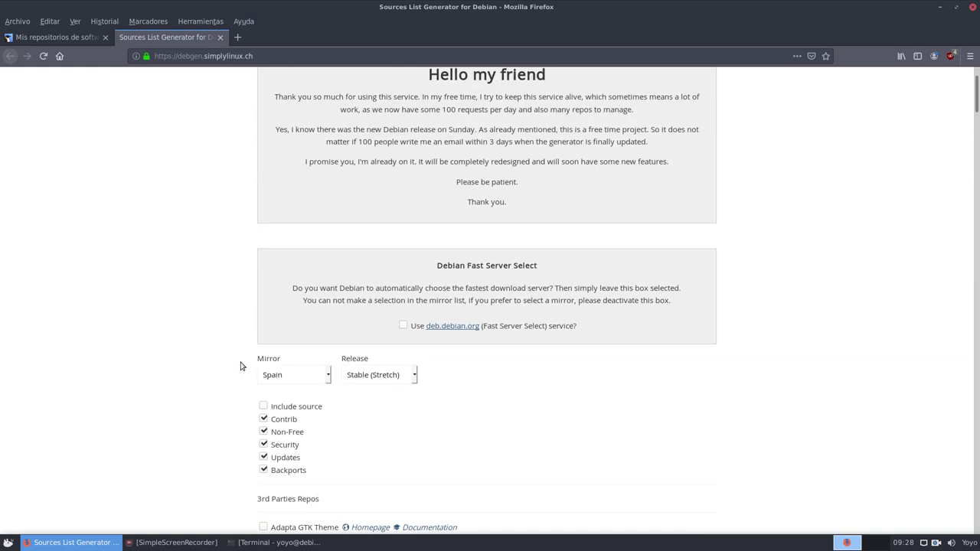
pyautogui.scroll(-20, 240, 368)
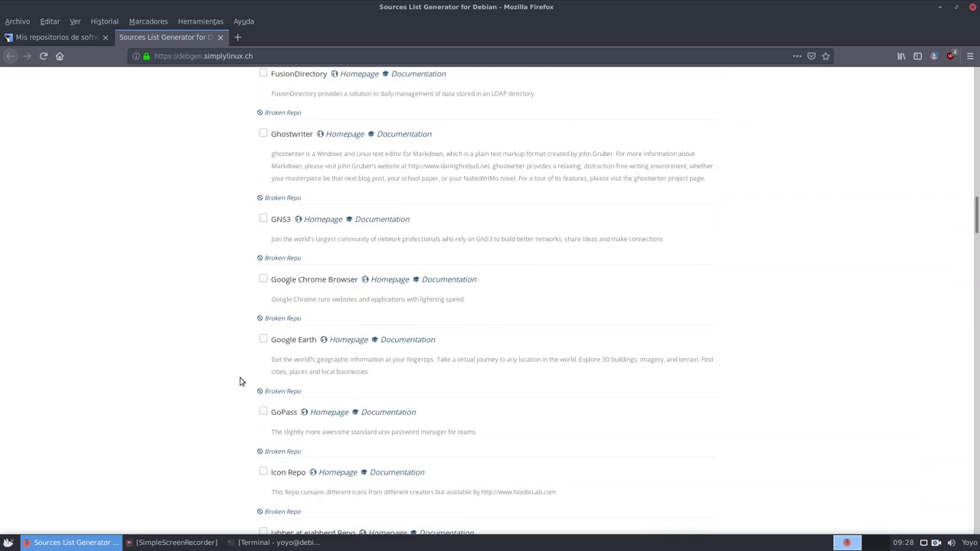
pyautogui.scroll(1, 240, 381)
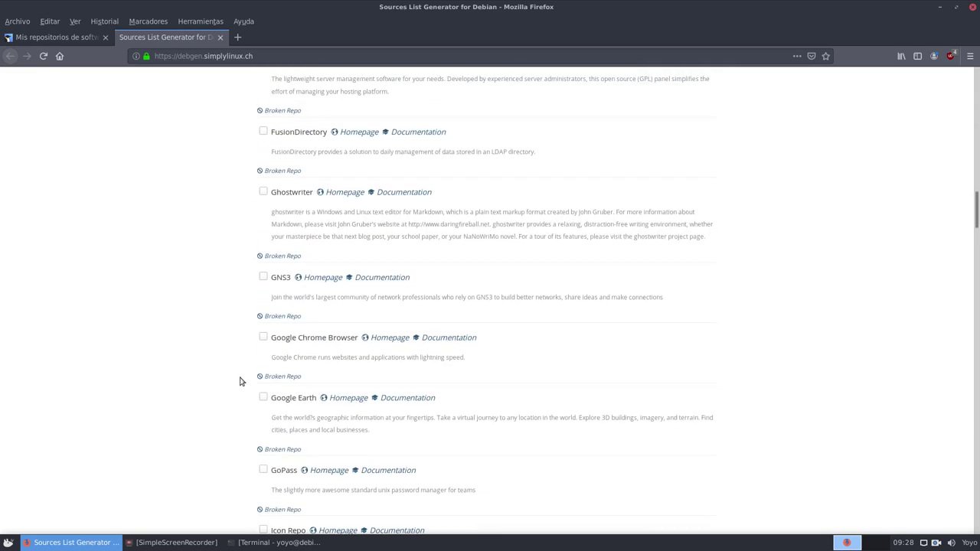
pyautogui.scroll(-15, 286, 350)
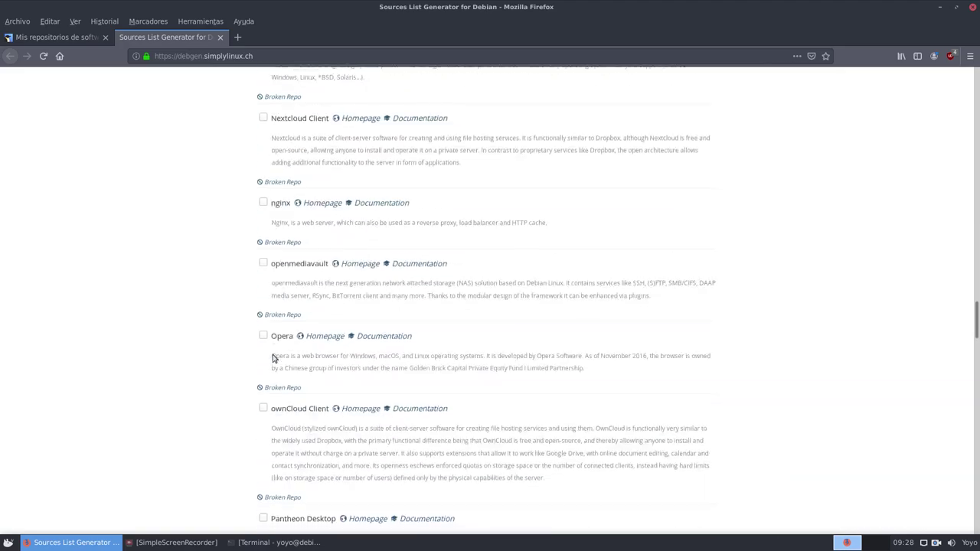
pyautogui.scroll(-15, 273, 358)
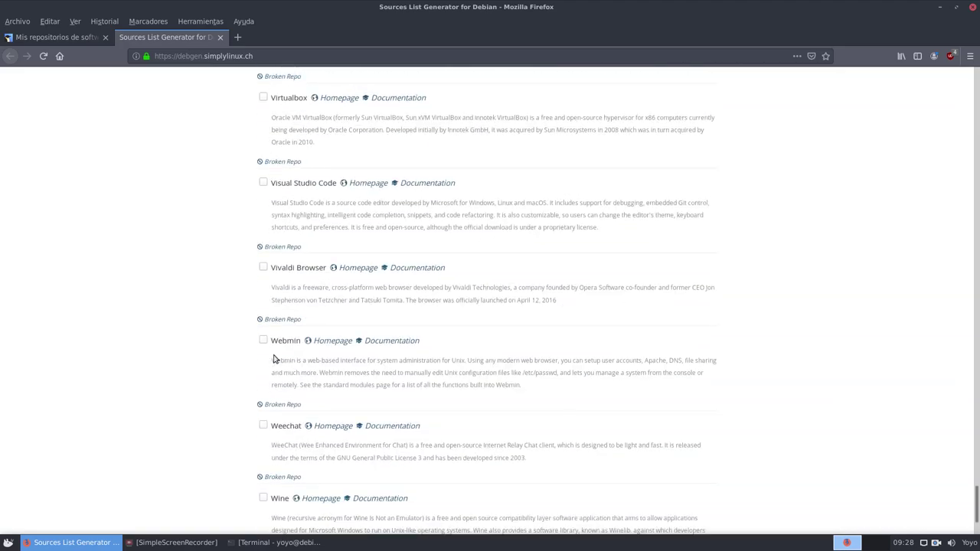
pyautogui.scroll(-2, 274, 357)
pyautogui.click(291, 474)
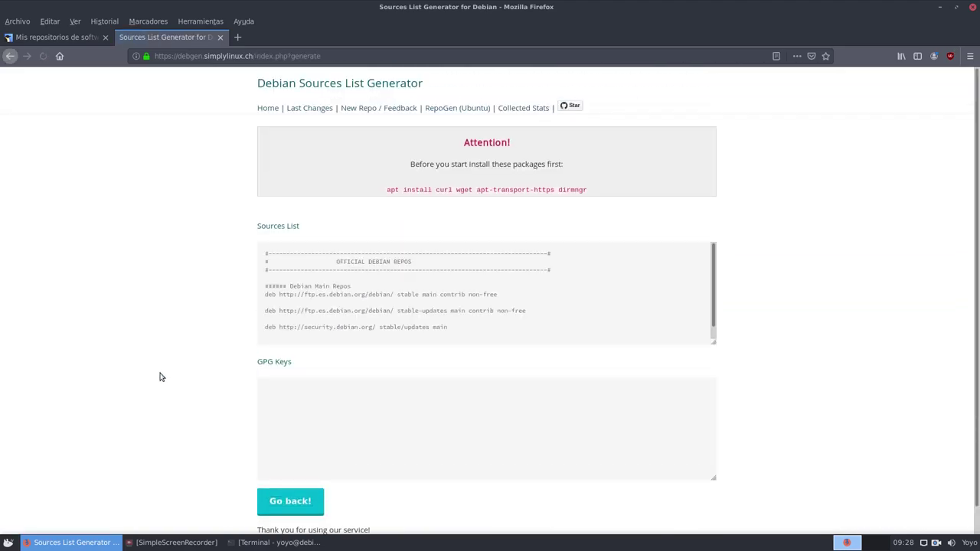
# - Review the generated sources list, highlight the apt install command for the prerequisite packages, and close the generator's tab
pyautogui.moveTo(716, 324); pyautogui.dragTo(710, 276)
pyautogui.moveTo(703, 335); pyautogui.dragTo(706, 403)
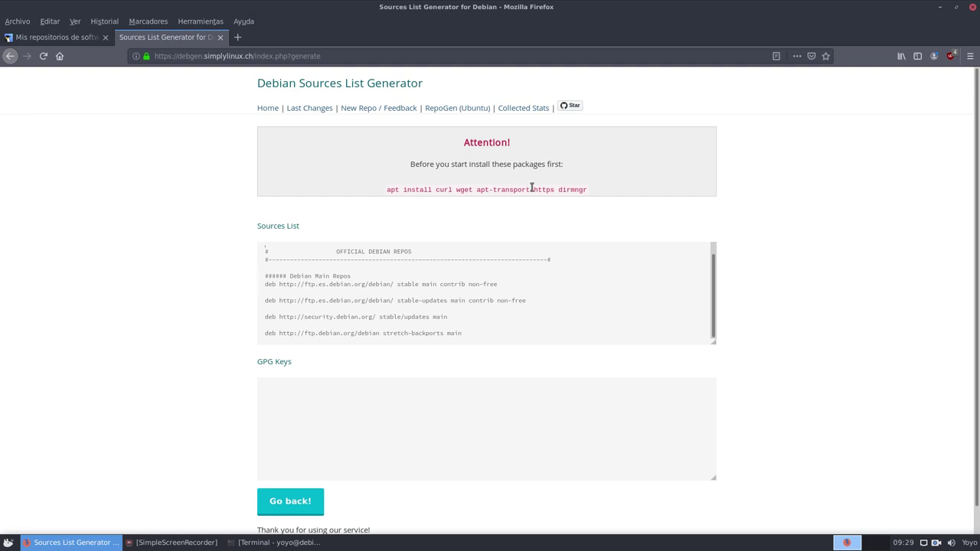
pyautogui.moveTo(590, 192); pyautogui.dragTo(370, 191)
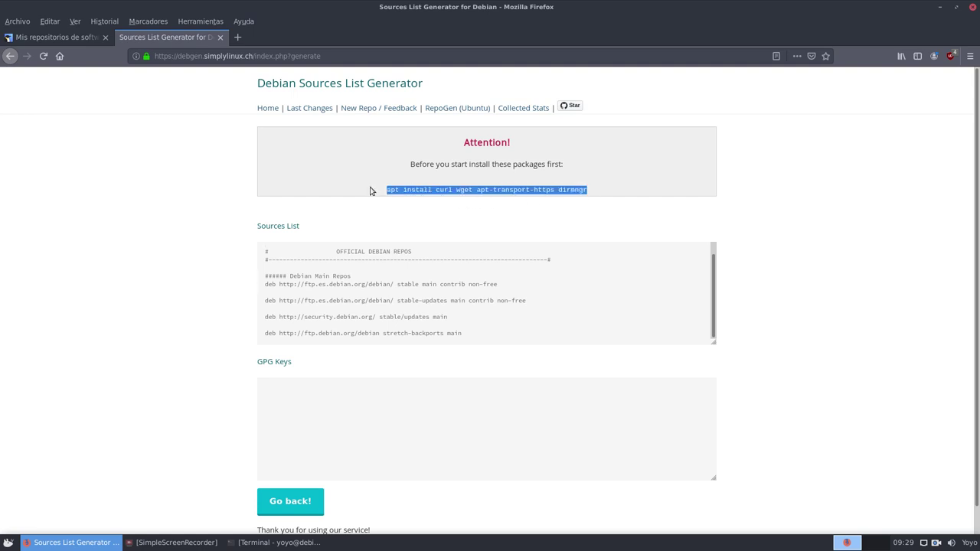
pyautogui.click(160, 218)
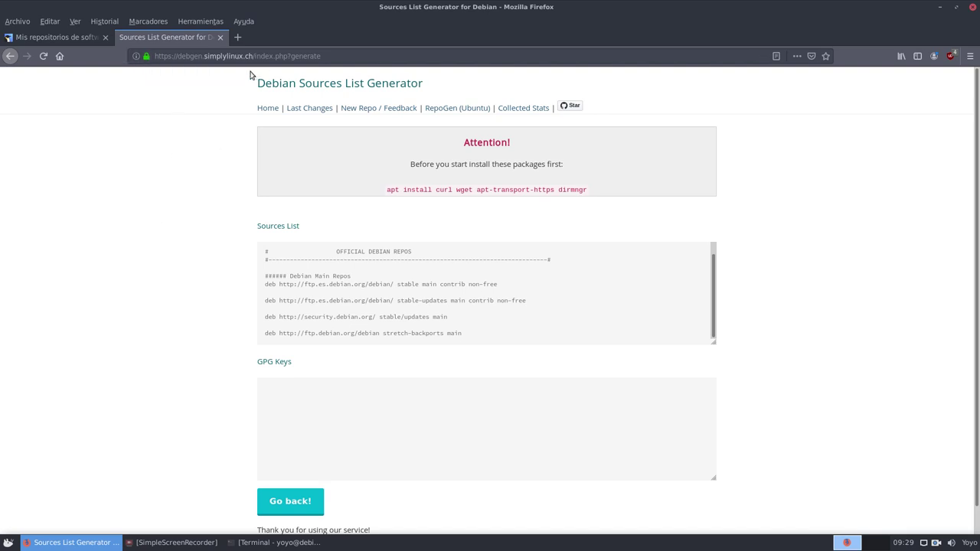
pyautogui.click(221, 37)
# - Skim the rest of the blog post and open the site linked under "Repositorio Debian Backports"
pyautogui.scroll(-20, 119, 320)
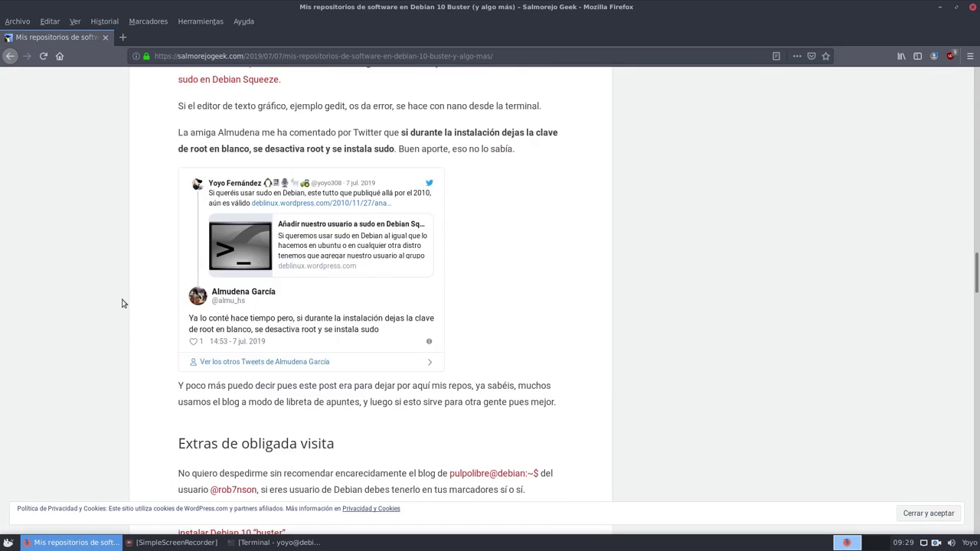
pyautogui.scroll(-3, 123, 304)
pyautogui.scroll(8, 125, 302)
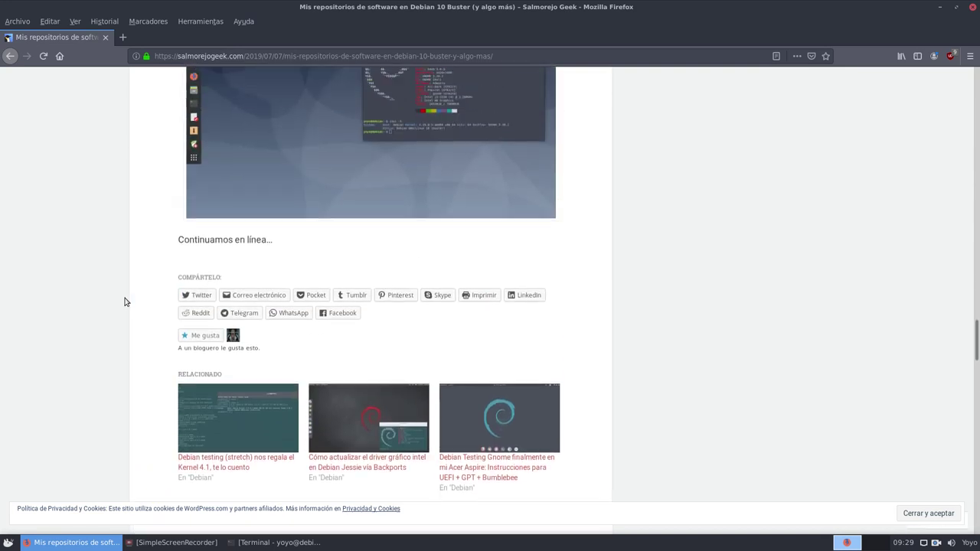
pyautogui.scroll(2, 146, 322)
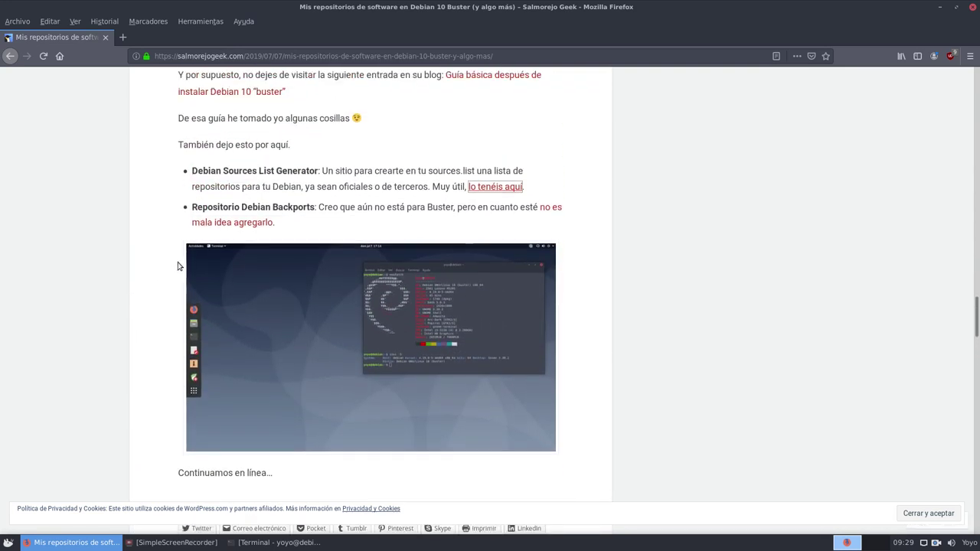
pyautogui.click(226, 223)
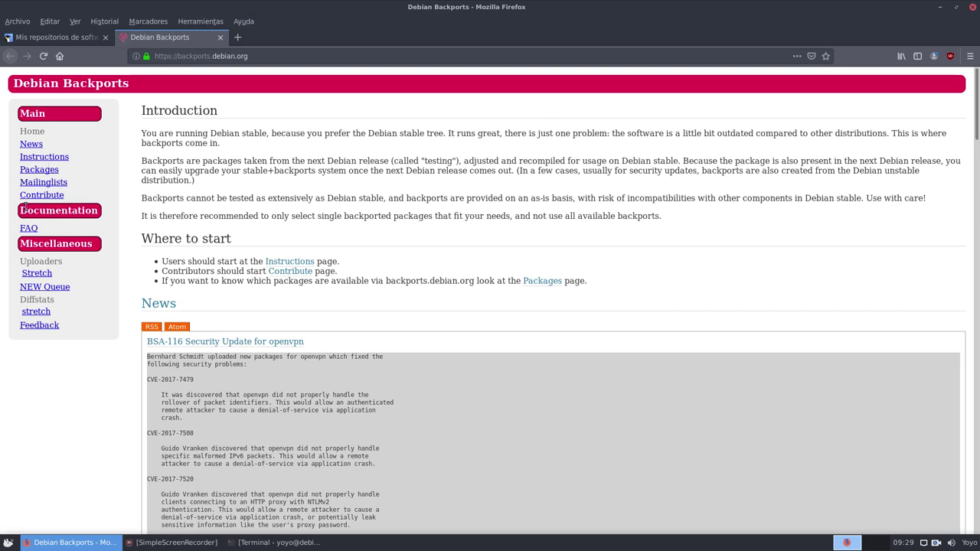
# - View the Debian Backports Packages page and read the Instructions page through to the end
pyautogui.click(50, 171)
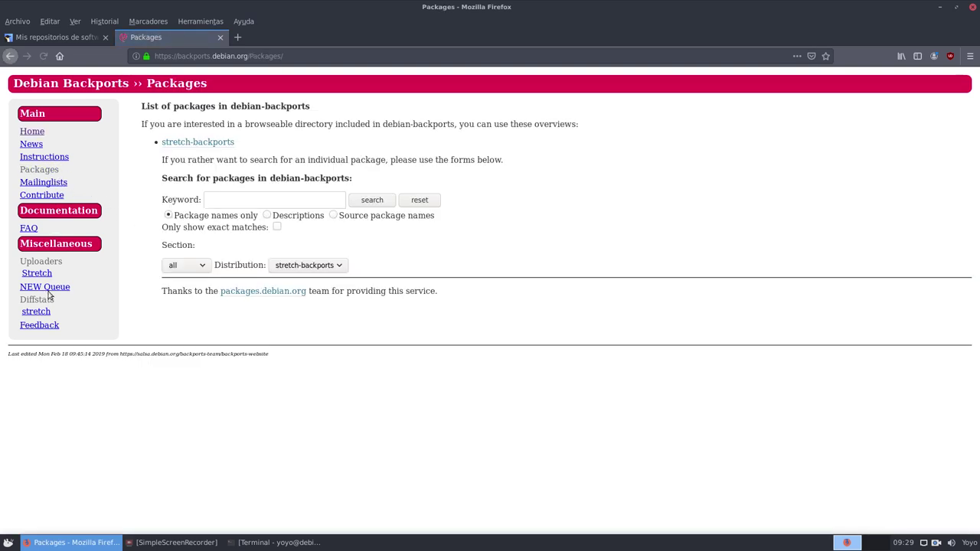
pyautogui.click(35, 158)
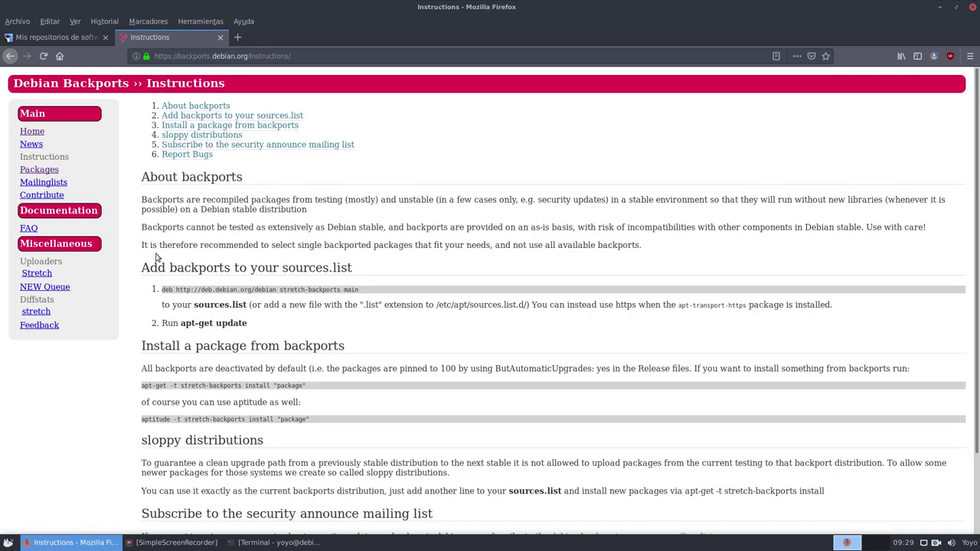
pyautogui.scroll(-2, 157, 258)
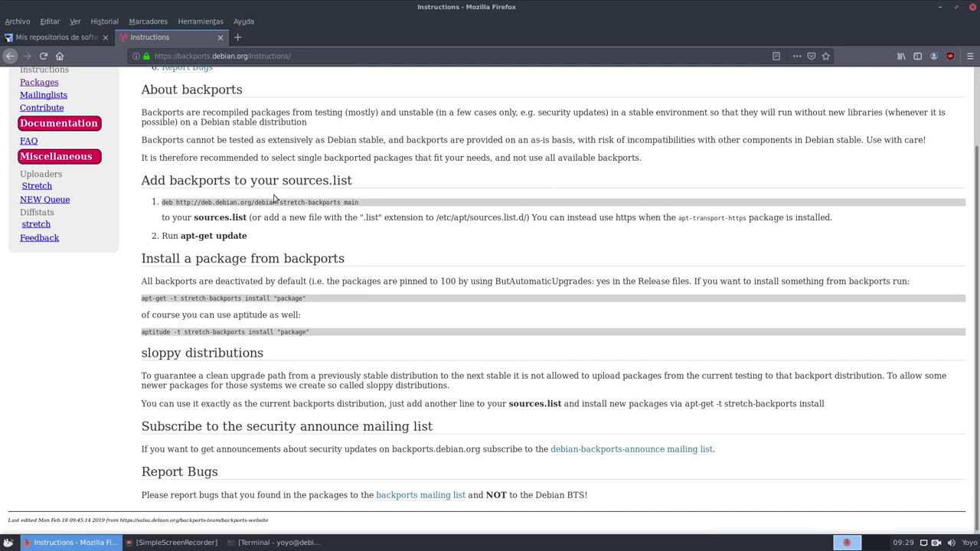
# - Search the web for "debian packGES" in a new tab and open the "Debian -- Packages" result
pyautogui.click(237, 37)
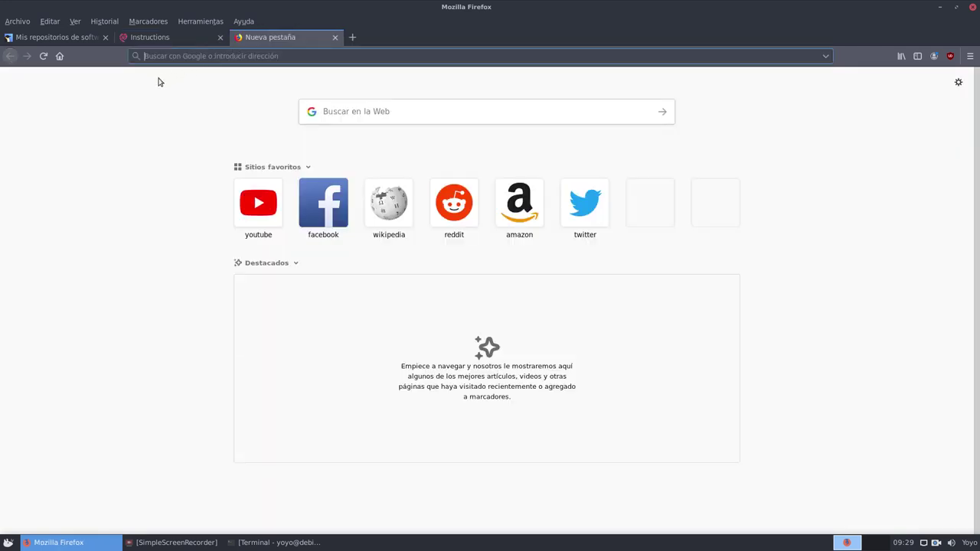
pyautogui.click(331, 108)
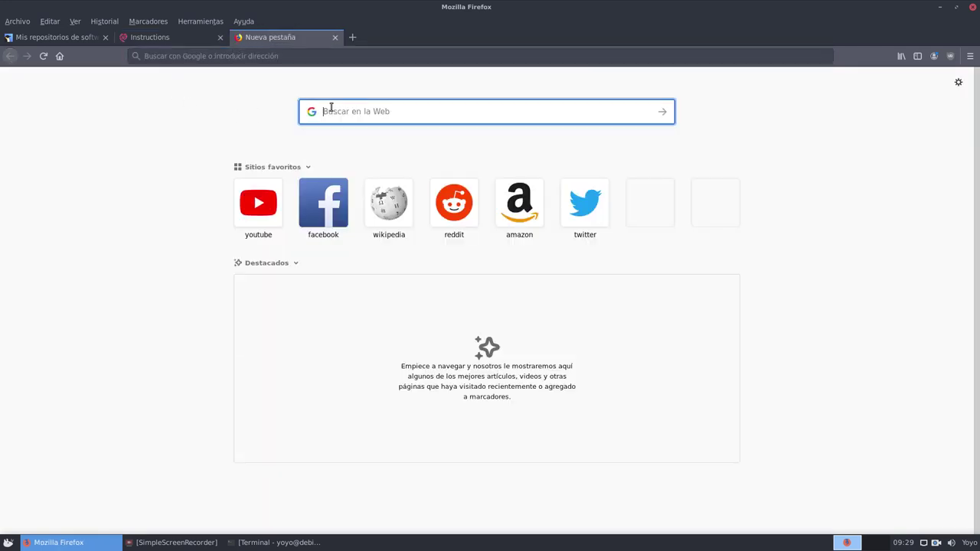
pyautogui.write('debian pac')
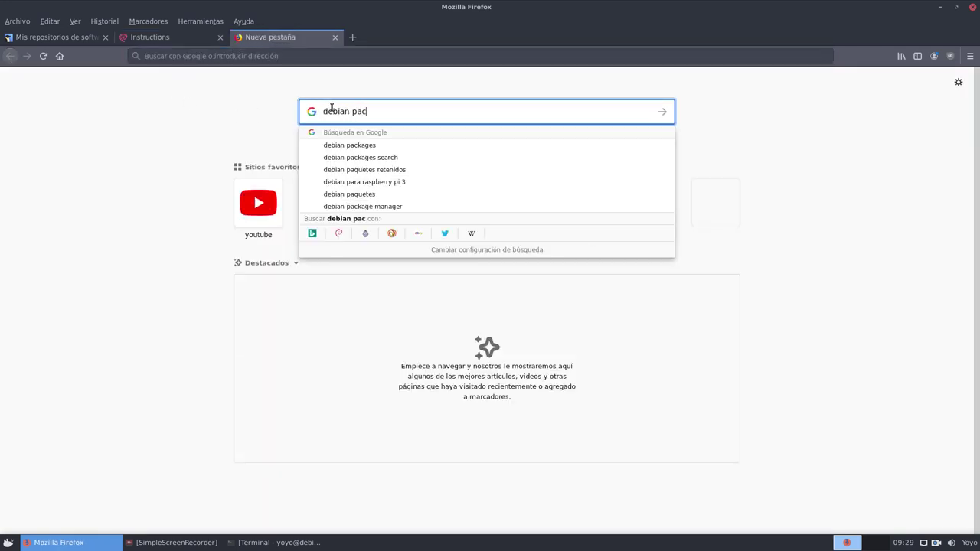
pyautogui.write('kGES')
pyautogui.press('Return')
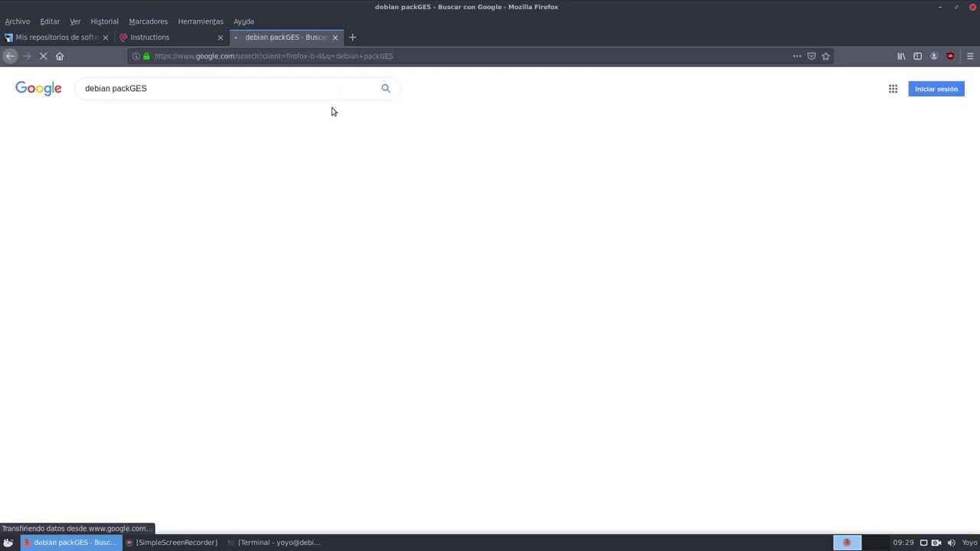
pyautogui.click(145, 277)
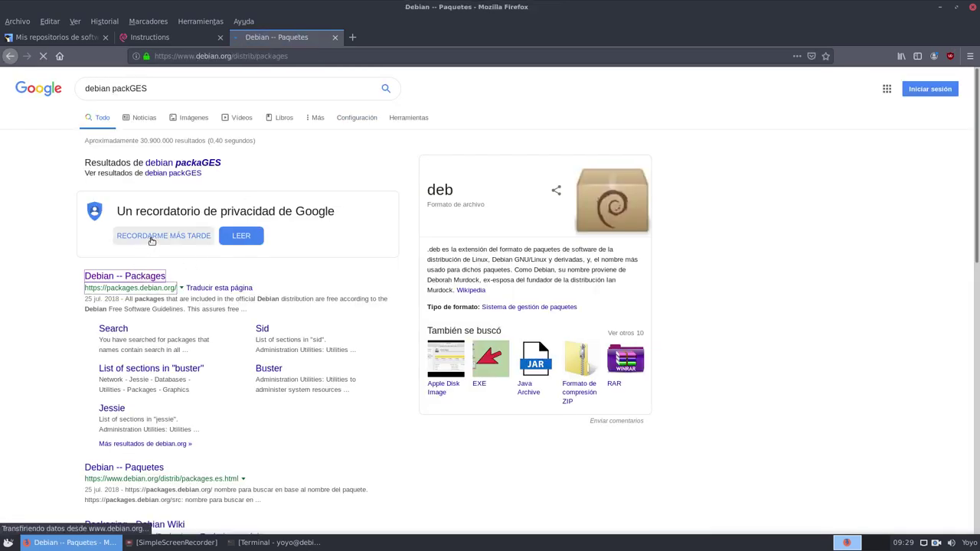
# - Review the package lists offered per distribution and open the one for unstable (inestable)
pyautogui.scroll(-7, 201, 238)
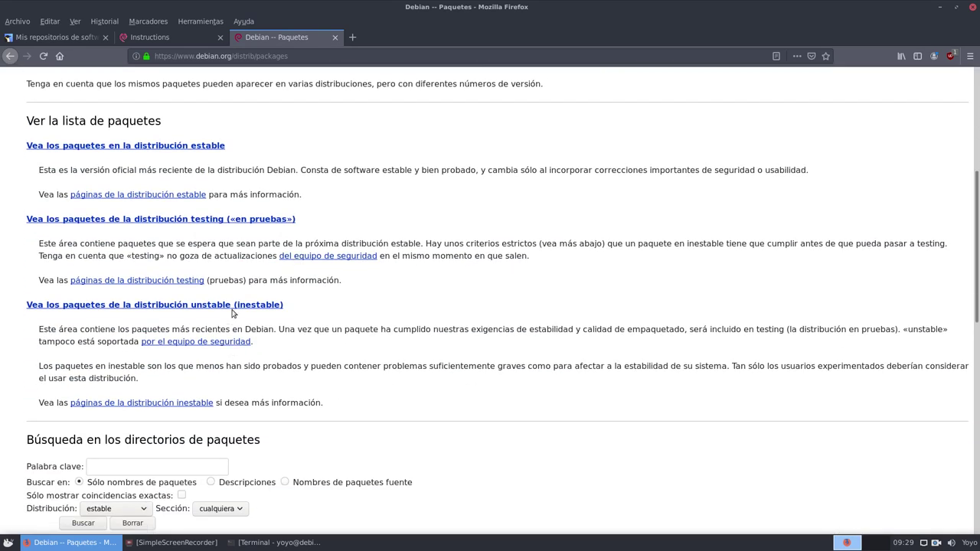
pyautogui.click(233, 309)
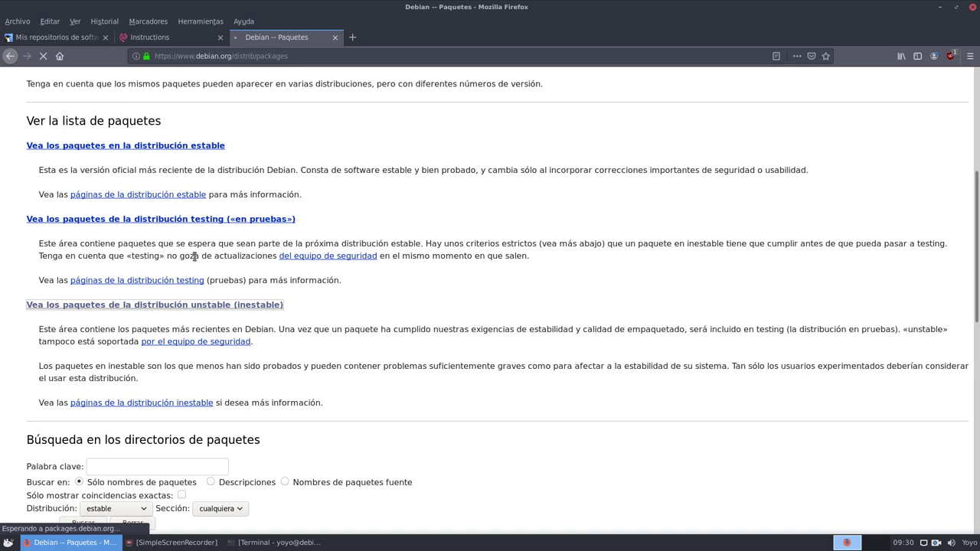
pyautogui.click(59, 56)
pyautogui.click(147, 33)
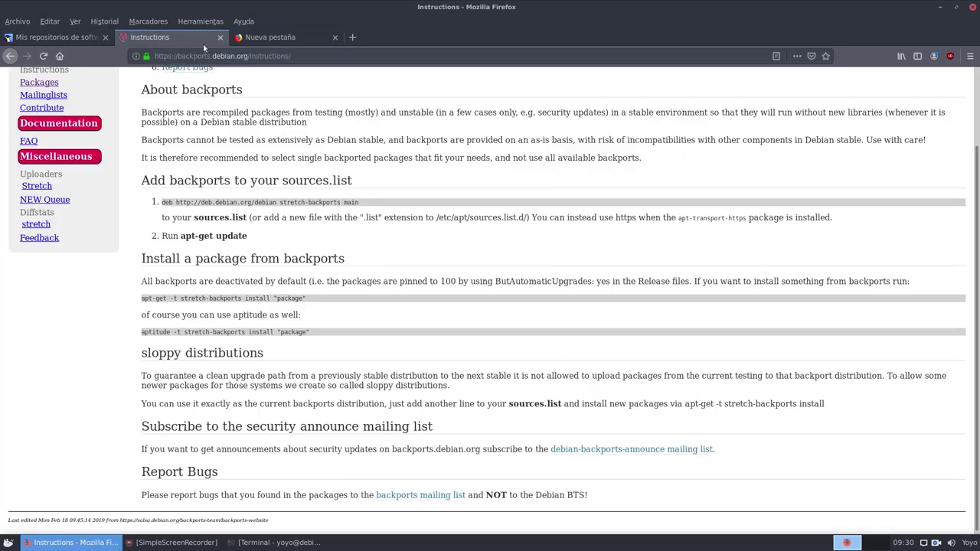
pyautogui.click(257, 41)
pyautogui.click(148, 40)
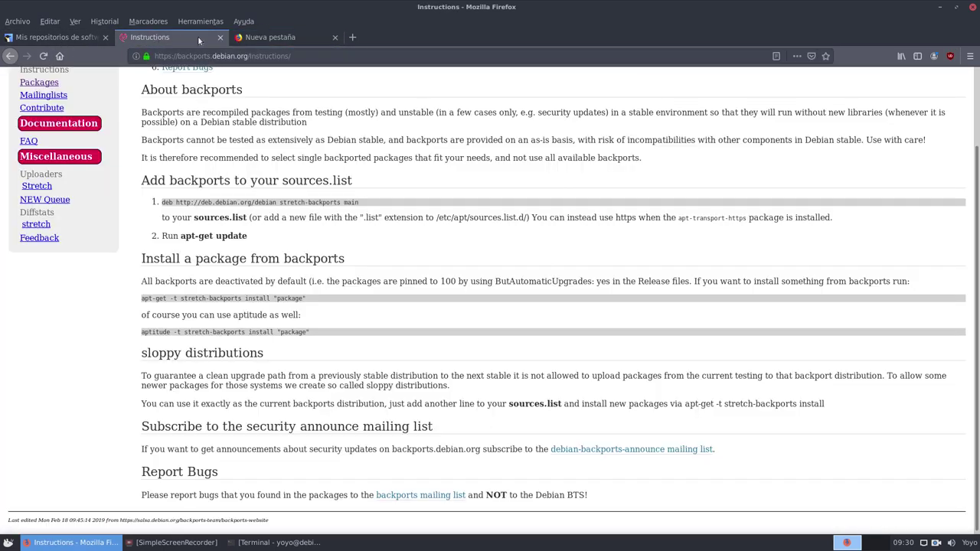
pyautogui.click(268, 38)
pyautogui.click(10, 56)
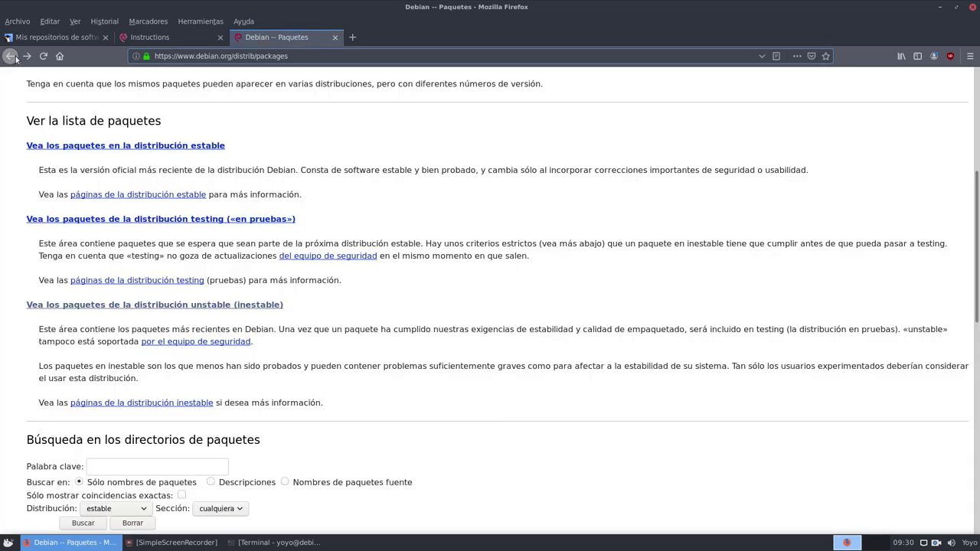
# - From the testing package list, go to buster-backports and check its "All packages" and "Virtual packages" pages
pyautogui.click(239, 221)
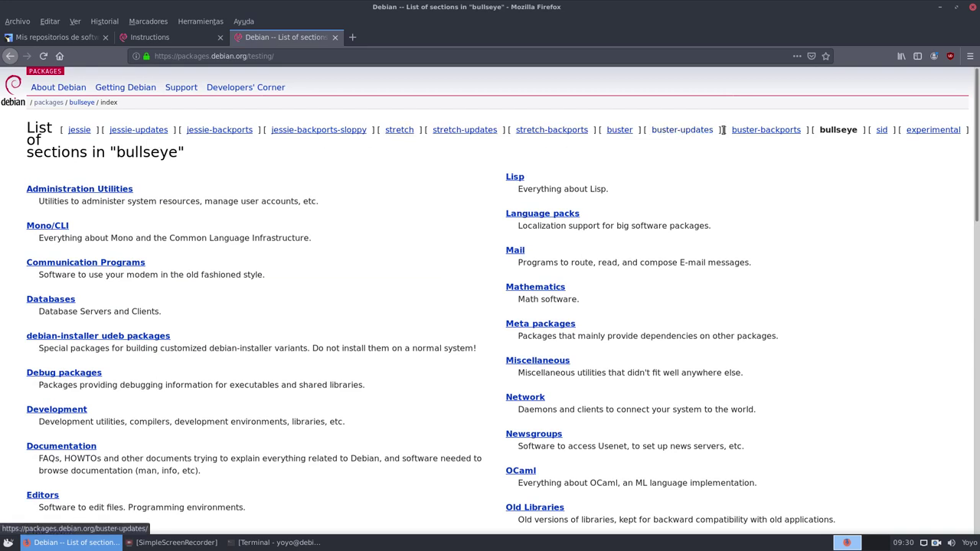
pyautogui.click(776, 131)
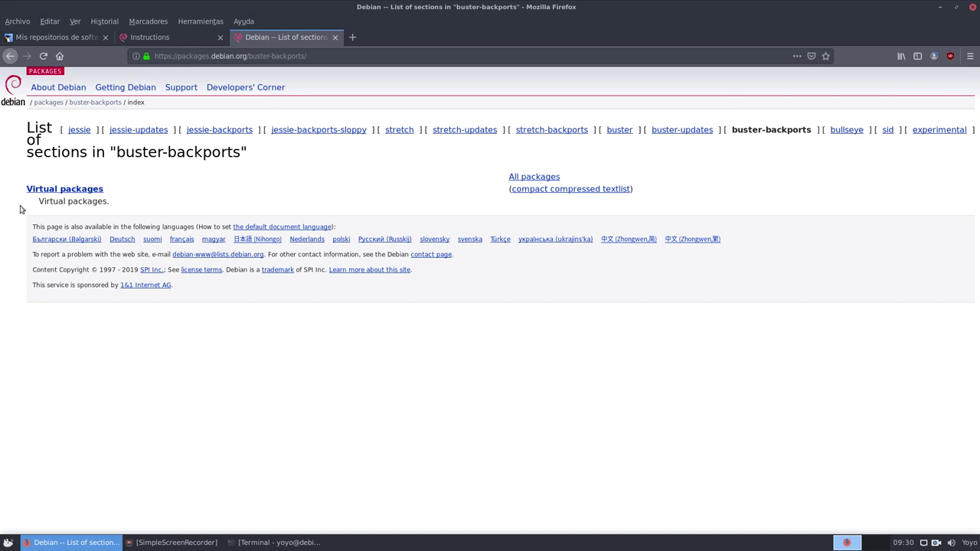
pyautogui.click(521, 178)
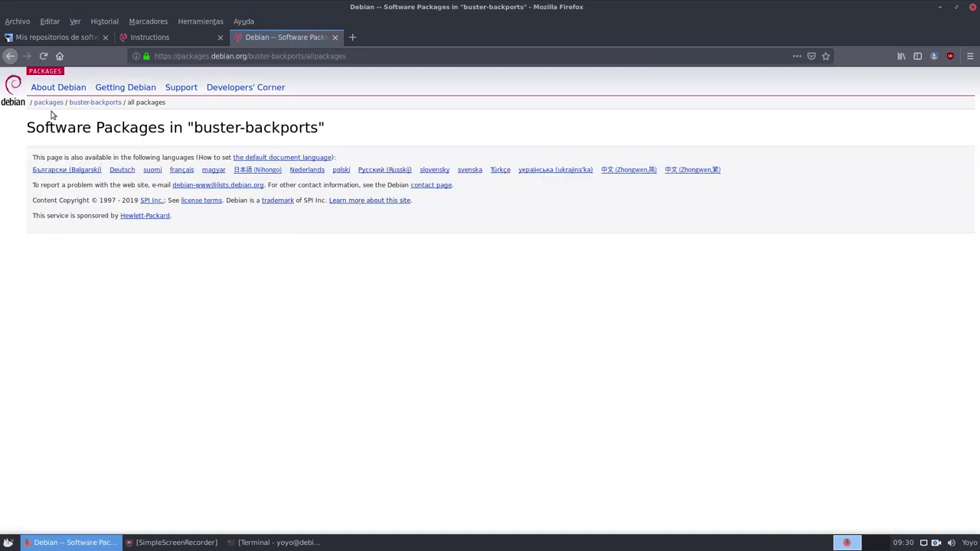
pyautogui.click(9, 56)
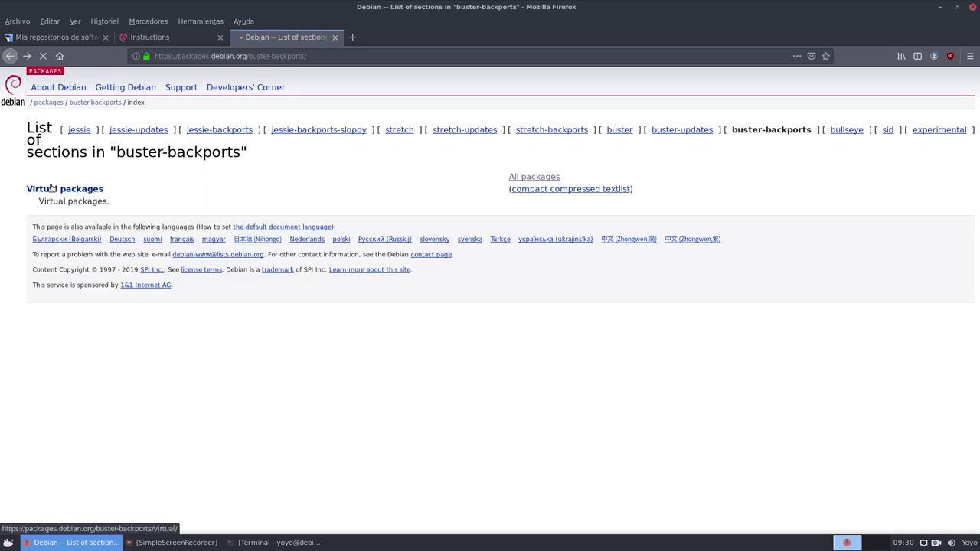
pyautogui.click(51, 187)
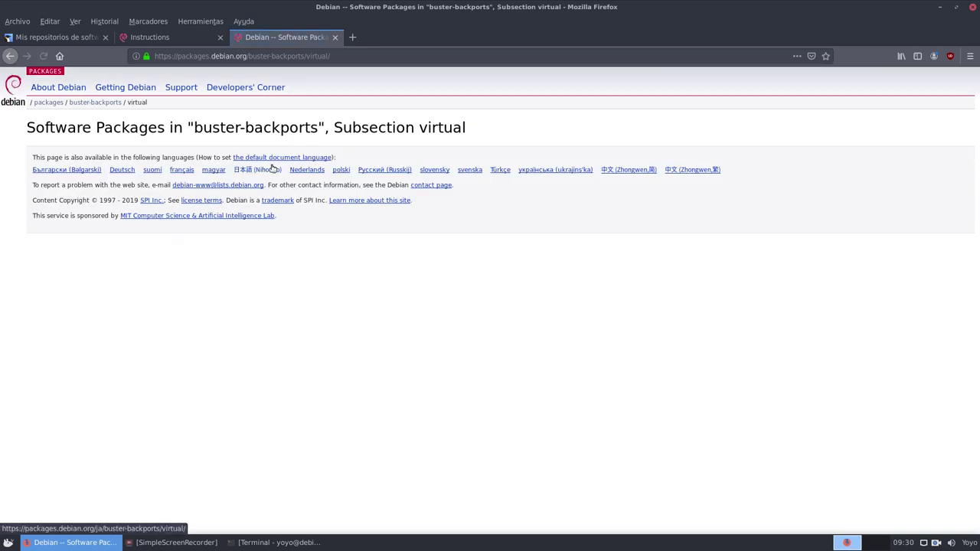
pyautogui.click(9, 57)
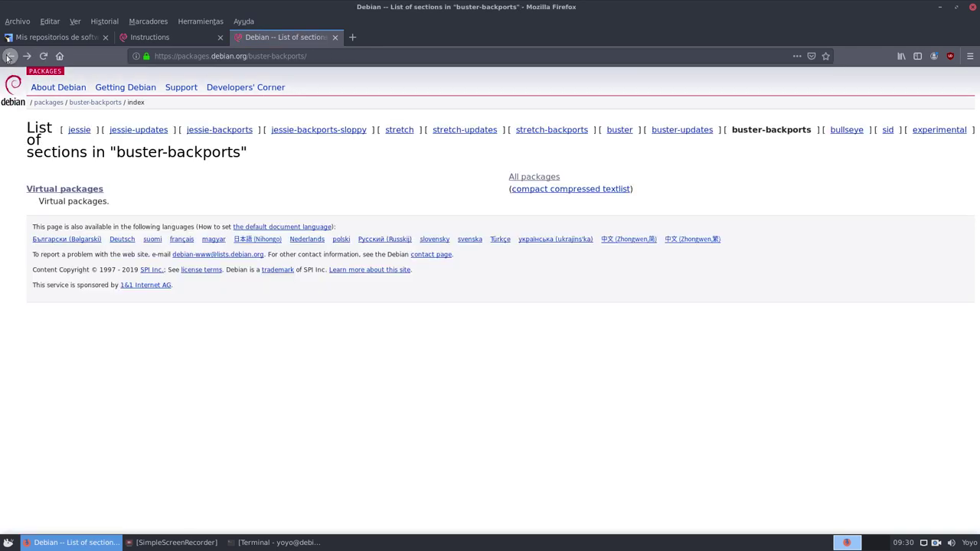
pyautogui.click(9, 57)
# - Return to the repositories blog post, view its desktop screenshot full size and look back over the section about sudo in Debian
pyautogui.click(181, 38)
pyautogui.click(62, 37)
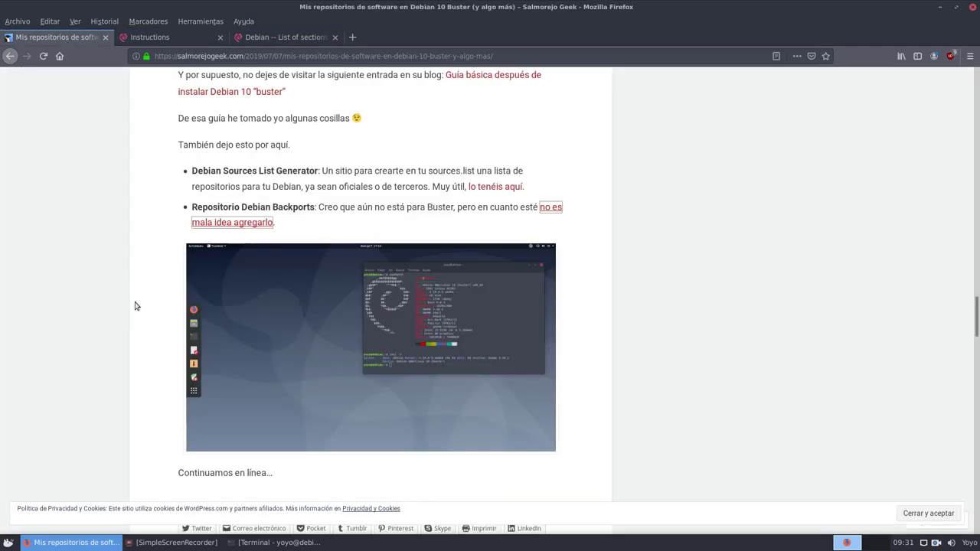
pyautogui.click(397, 393)
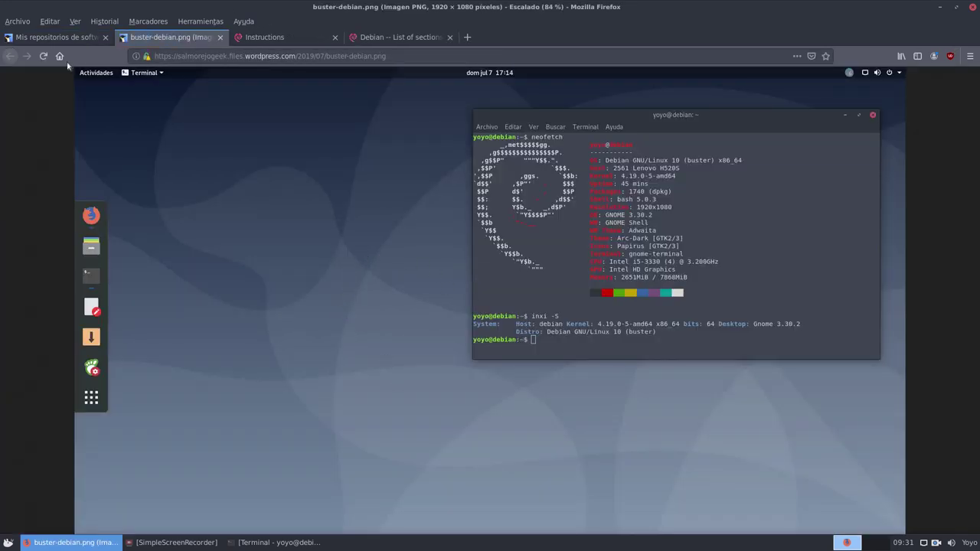
pyautogui.click(54, 37)
pyautogui.scroll(6, 818, 229)
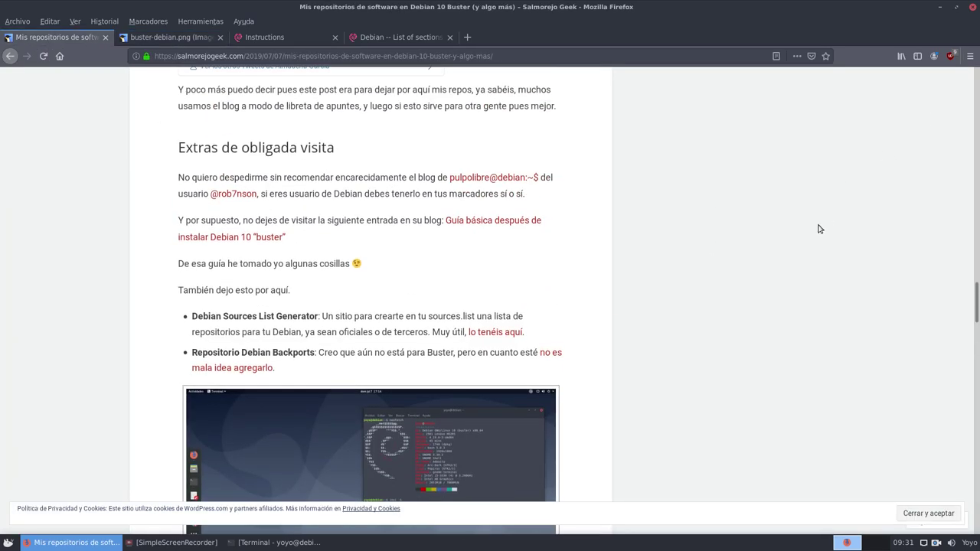
pyautogui.scroll(7, 818, 229)
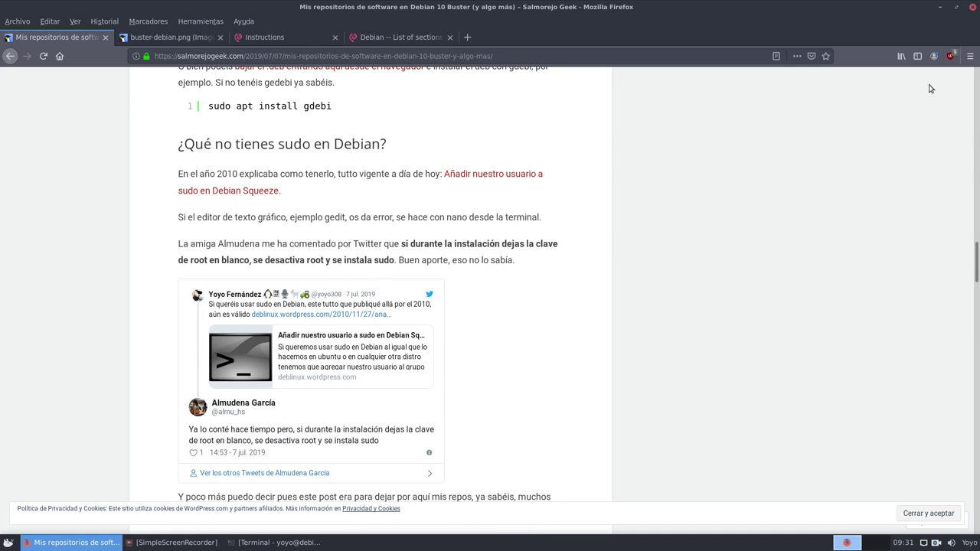
# - Close the buster-debian.png image tab and return to the repositories blog post
pyautogui.click(202, 38)
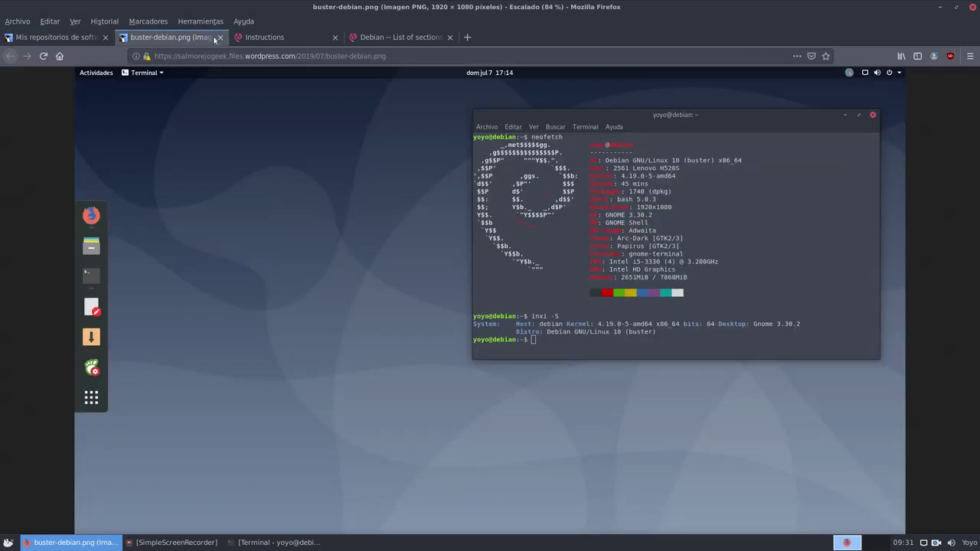
pyautogui.click(220, 37)
pyautogui.scroll(10, 196, 312)
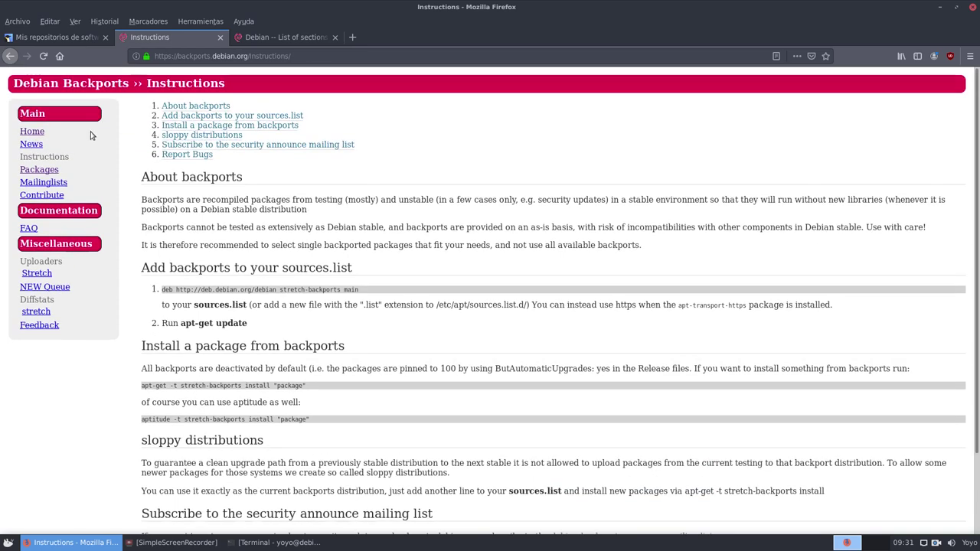
pyautogui.click(78, 39)
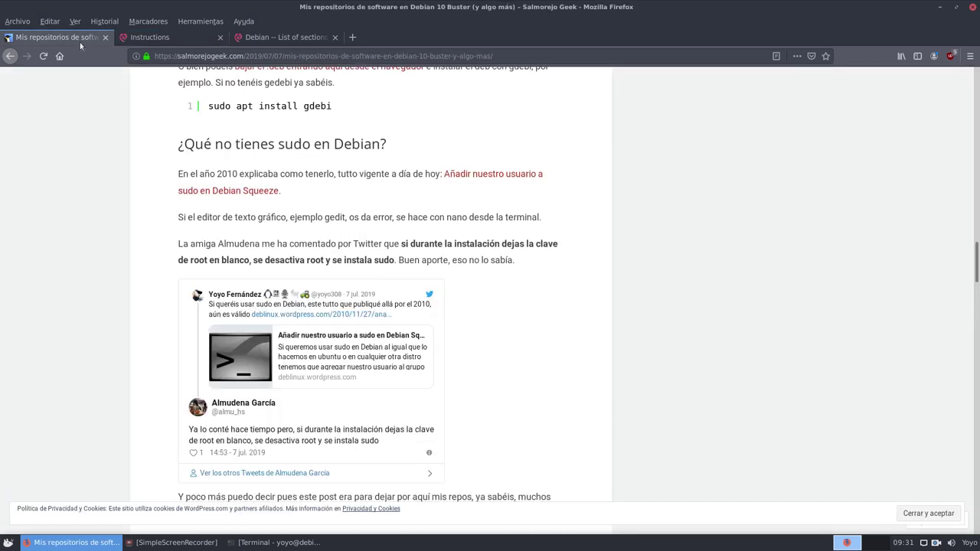
# - Minimize the browser, open the file manager and move its window toward the middle of the desktop
pyautogui.click(941, 7)
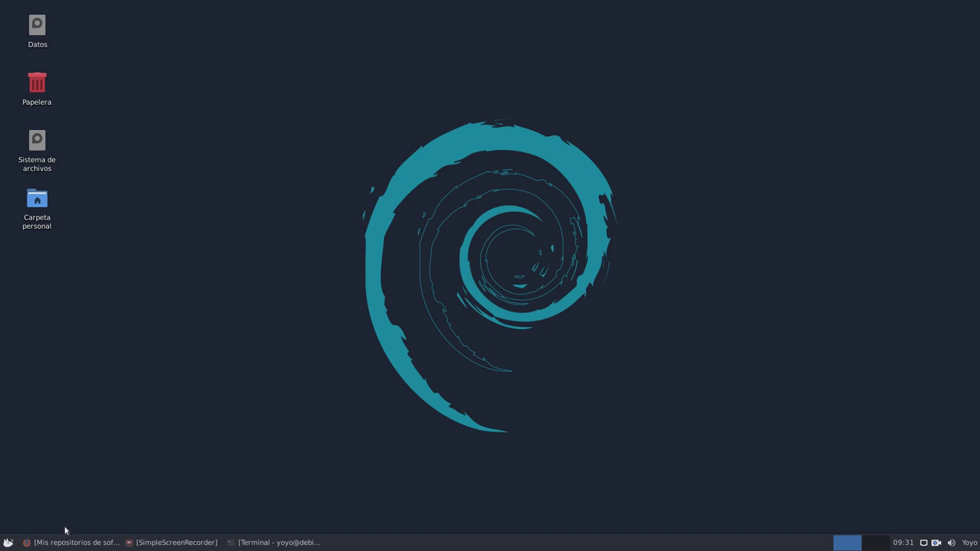
pyautogui.click(8, 542)
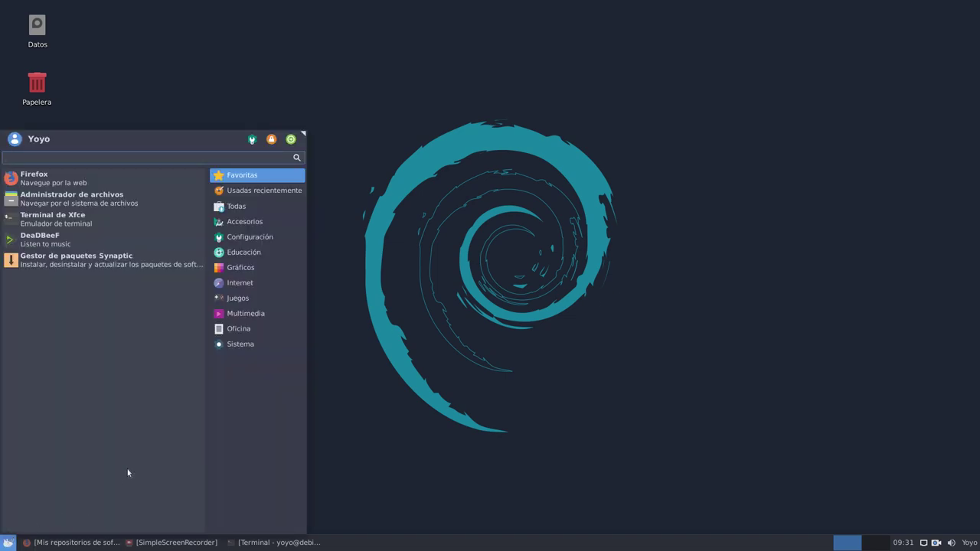
pyautogui.click(103, 201)
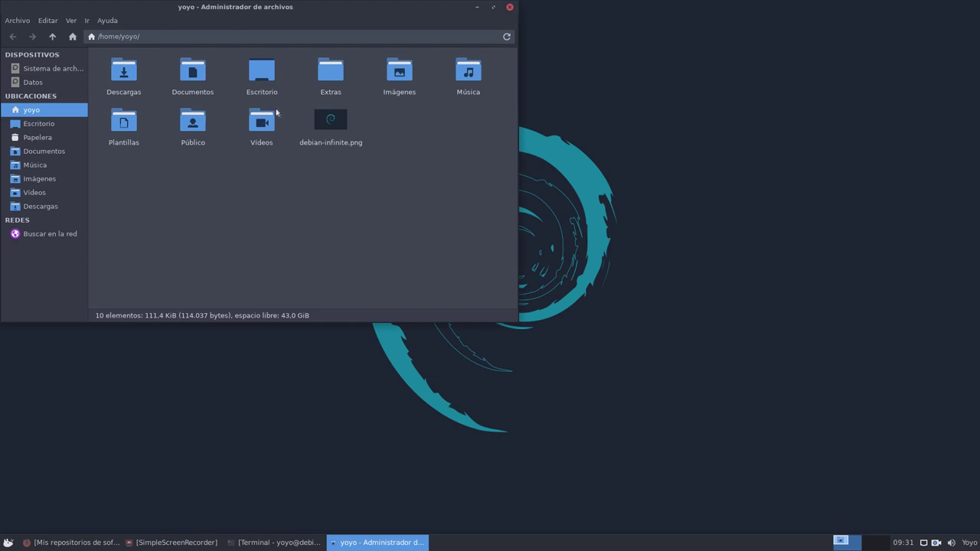
pyautogui.moveTo(242, 7); pyautogui.dragTo(441, 77)
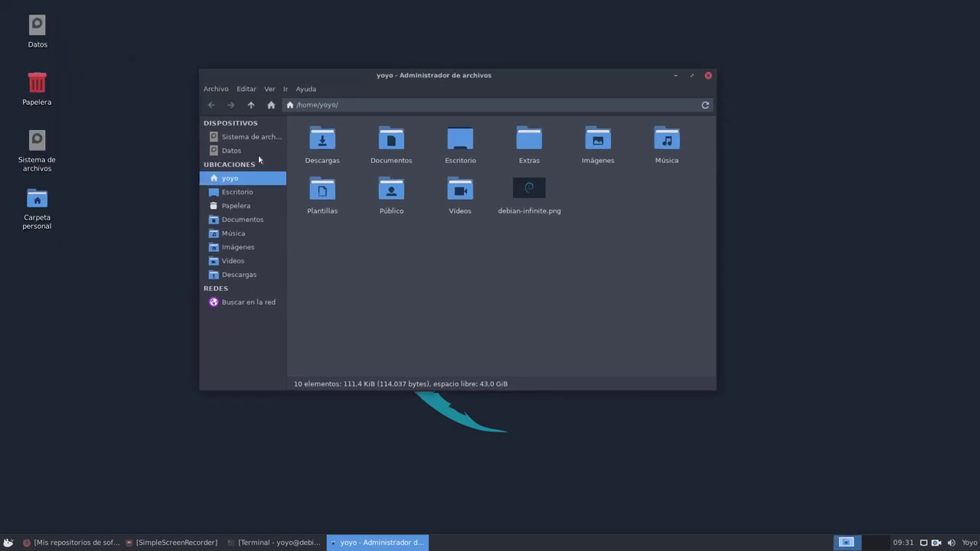
# - Browse the file system to /etc/apt and open sources.list in the text editor
pyautogui.click(245, 137)
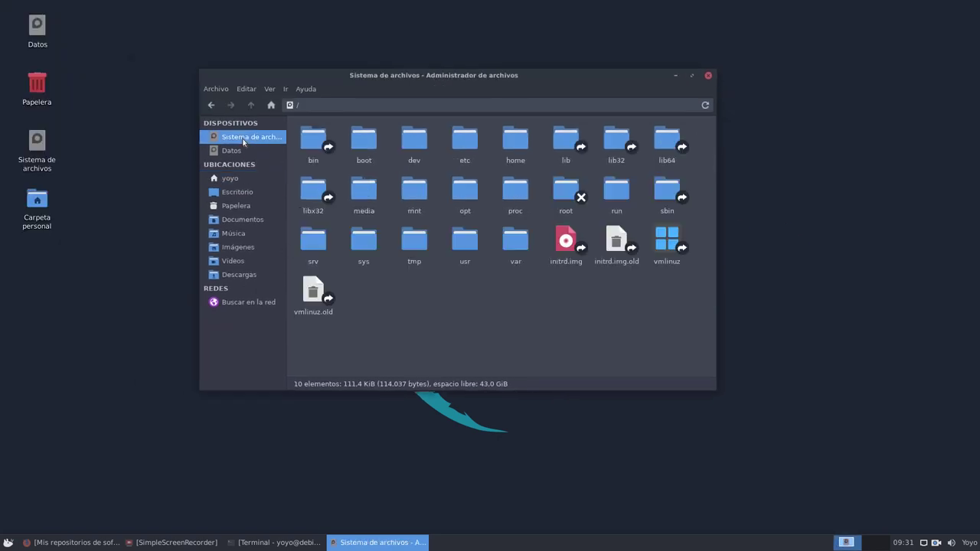
pyautogui.doubleClick(465, 142)
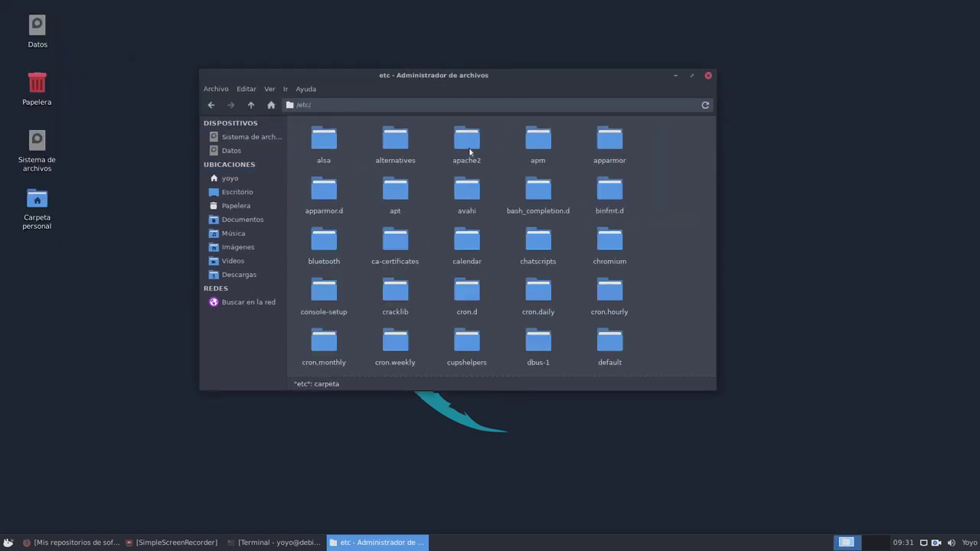
pyautogui.doubleClick(396, 191)
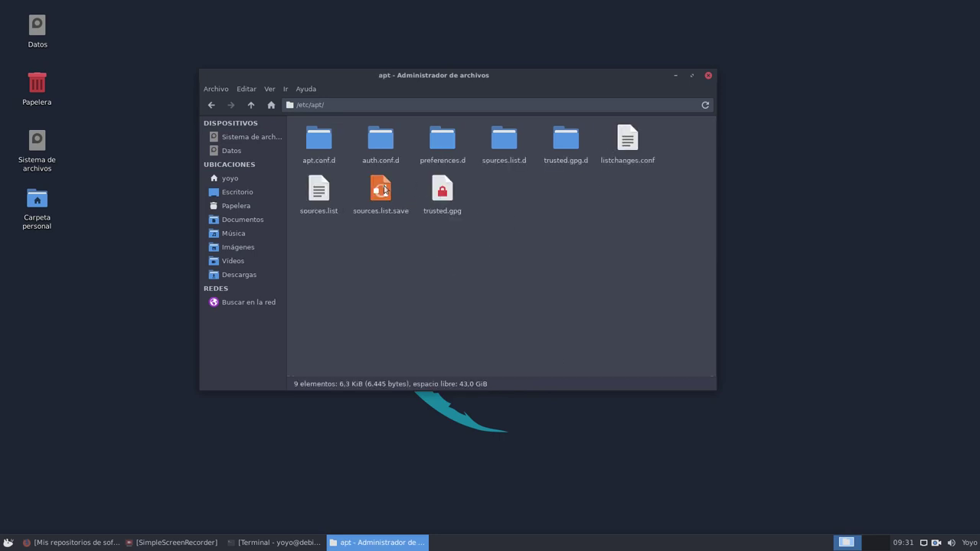
pyautogui.rightClick(320, 192)
pyautogui.click(360, 197)
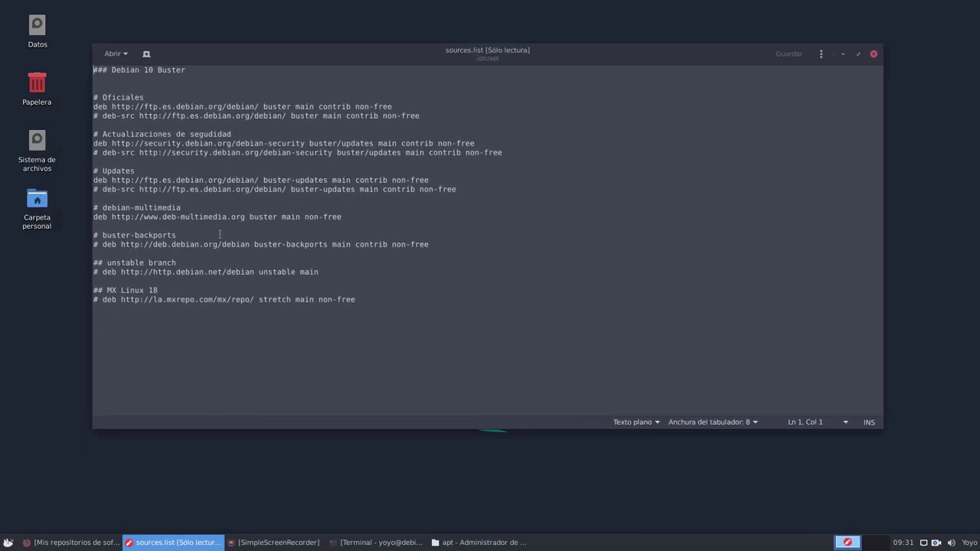
# - Highlight the sources.list entries from "Oficiales" through "debian-multimedia", followed by the buster-backports entry
pyautogui.moveTo(345, 218); pyautogui.dragTo(78, 96)
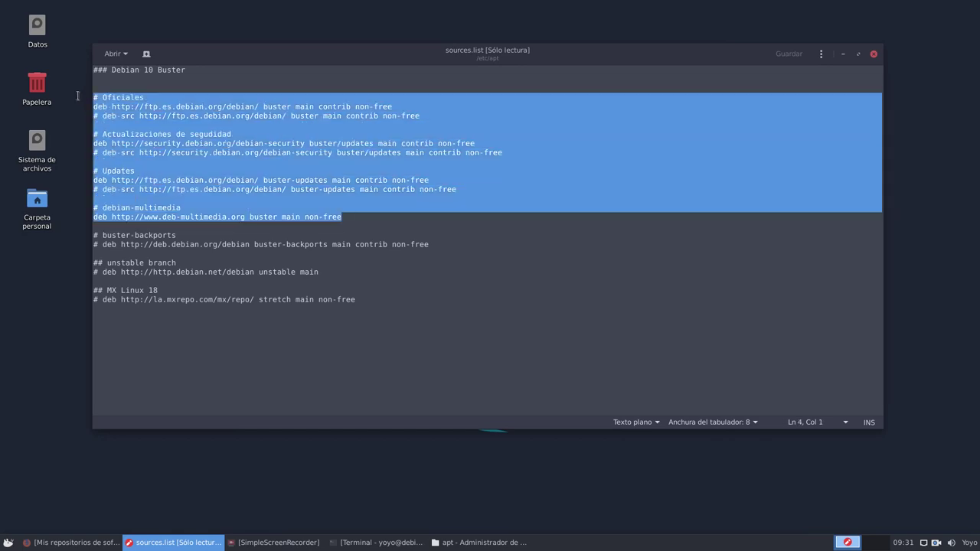
pyautogui.click(387, 265)
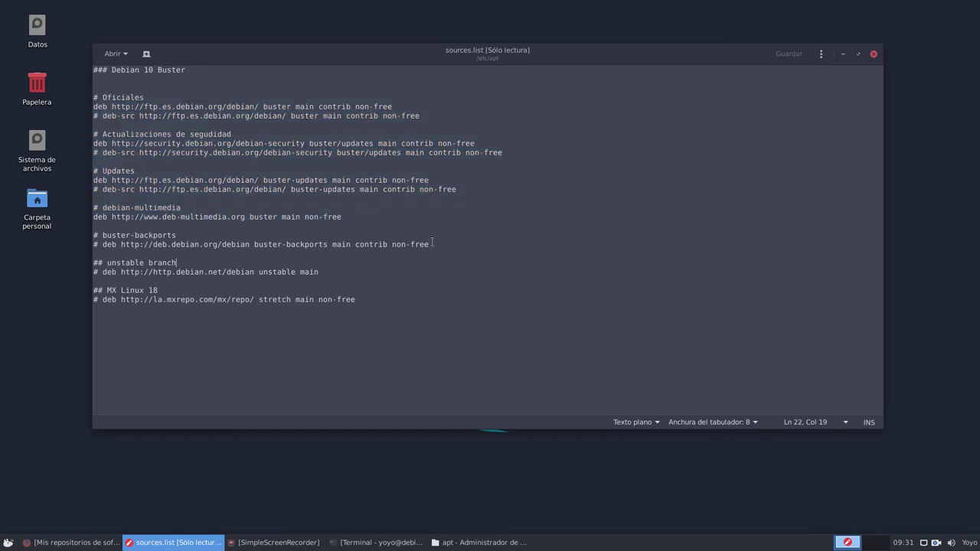
pyautogui.moveTo(433, 242); pyautogui.dragTo(81, 234)
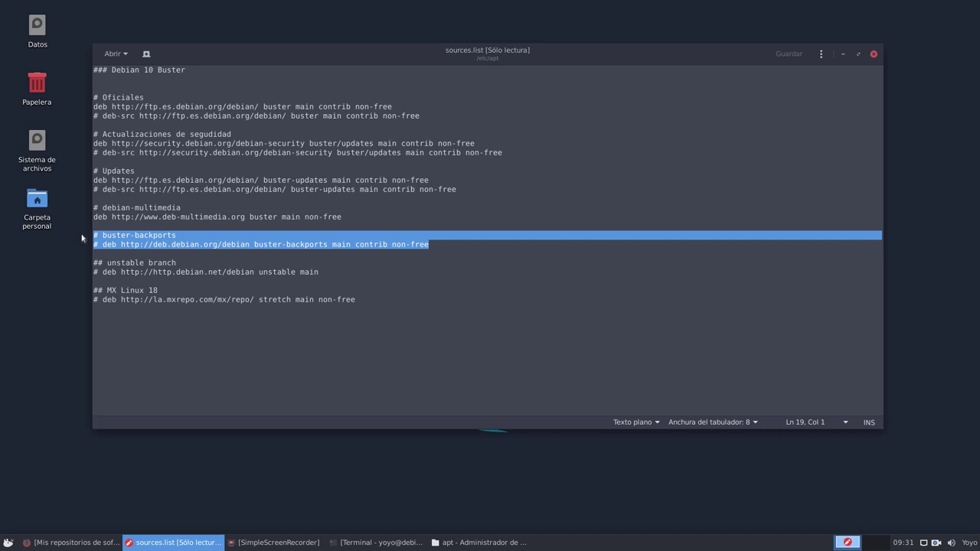
pyautogui.click(177, 351)
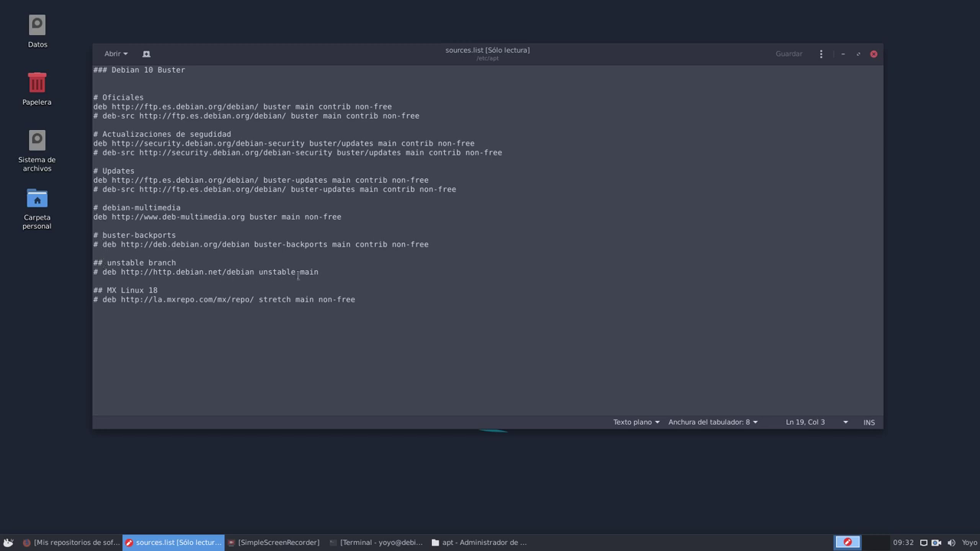
# - Highlight the "unstable branch" and "MX Linux 18" entries in sources.list, first separately and finally both together
pyautogui.moveTo(330, 278); pyautogui.dragTo(94, 263)
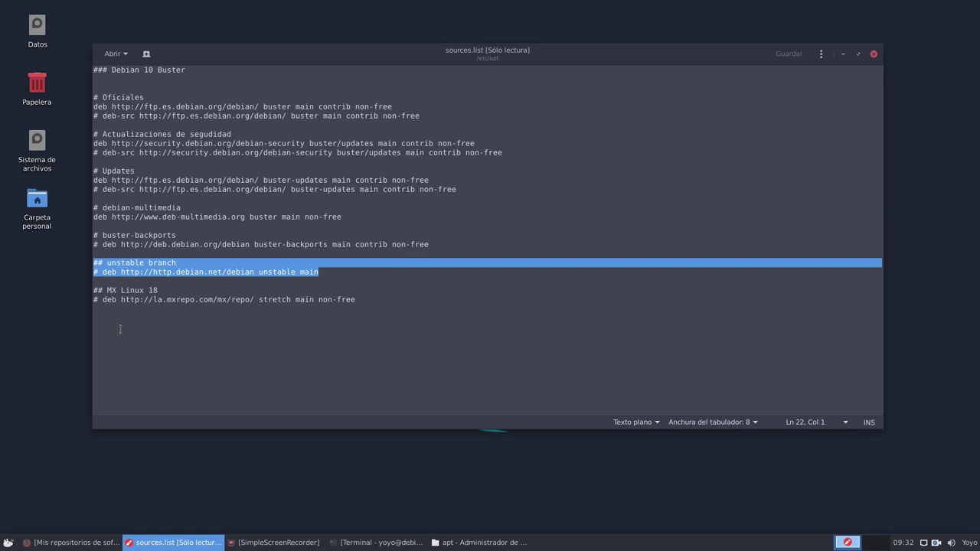
pyautogui.click(194, 367)
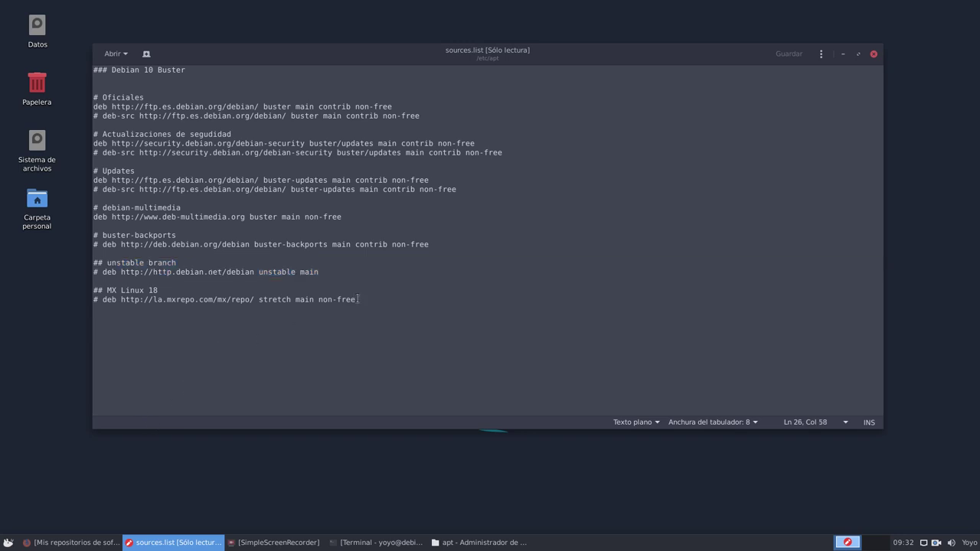
pyautogui.moveTo(358, 297); pyautogui.dragTo(90, 290)
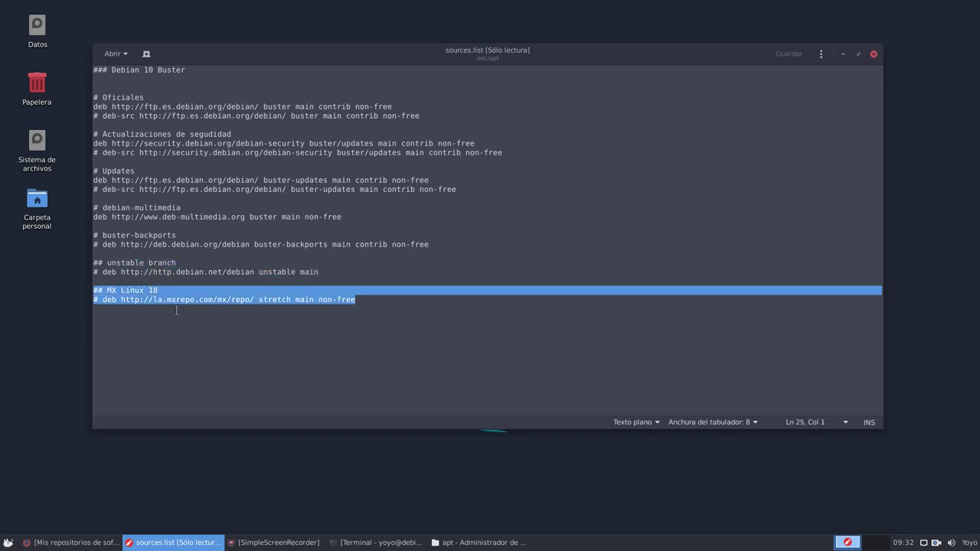
pyautogui.click(245, 323)
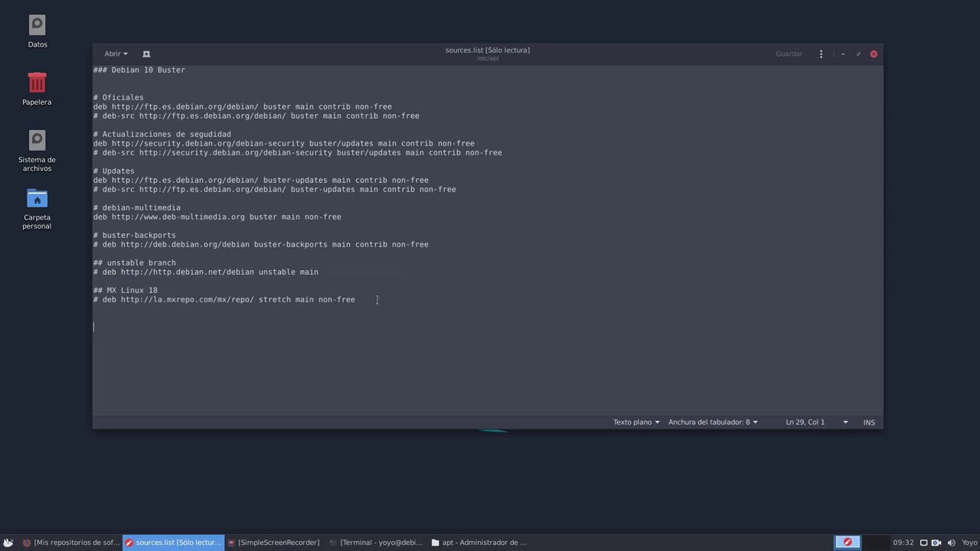
pyautogui.moveTo(376, 299); pyautogui.dragTo(91, 291)
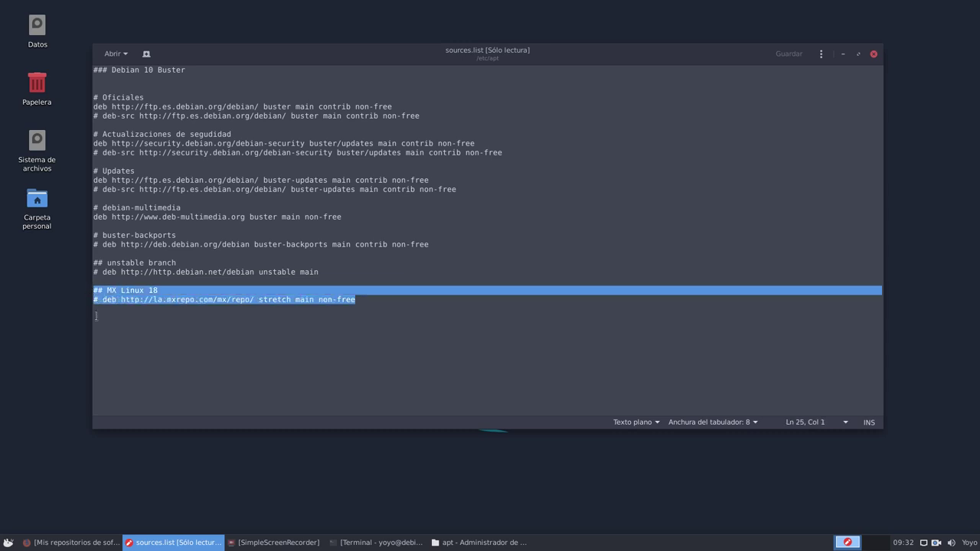
pyautogui.click(109, 325)
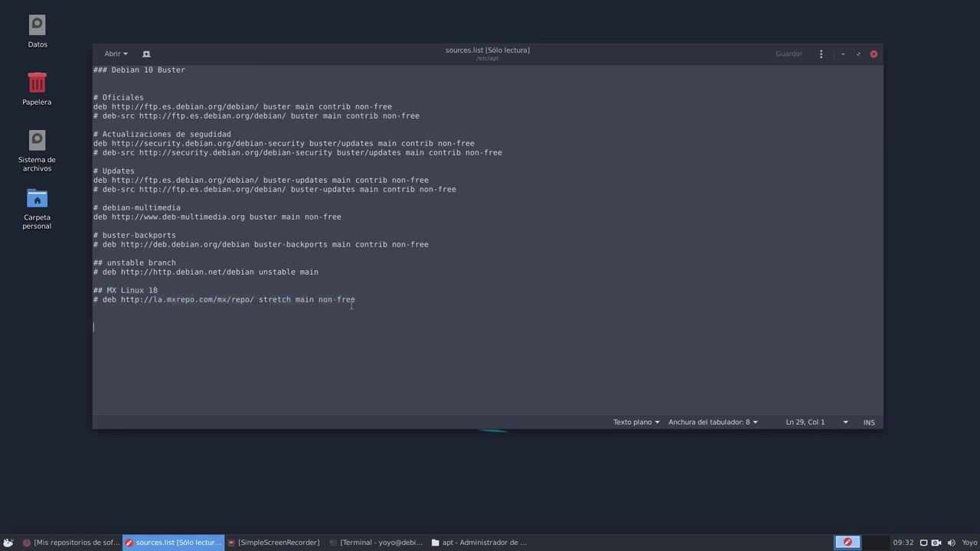
pyautogui.moveTo(357, 299); pyautogui.dragTo(90, 264)
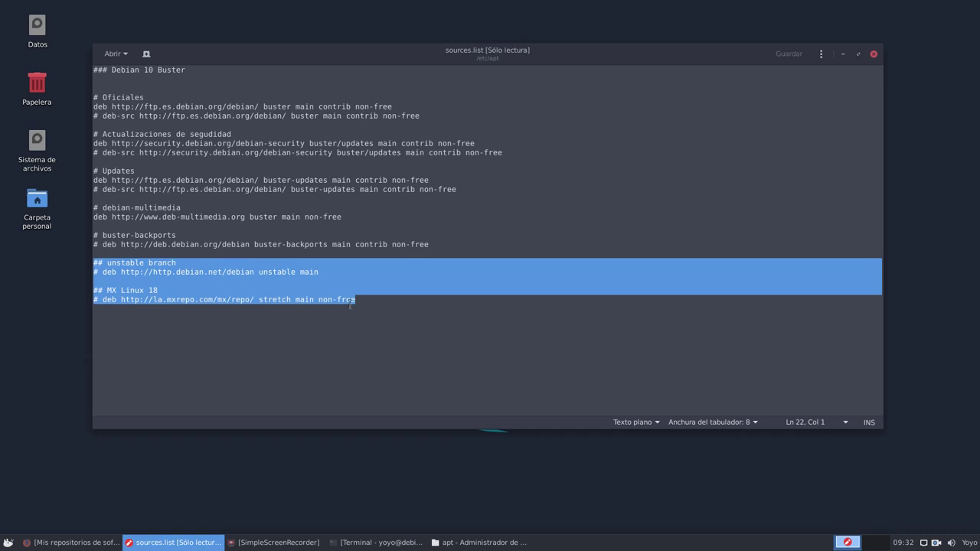
# - Minimize the text editor and file manager, launch the Synaptic package manager and authenticate with the root password
pyautogui.click(842, 55)
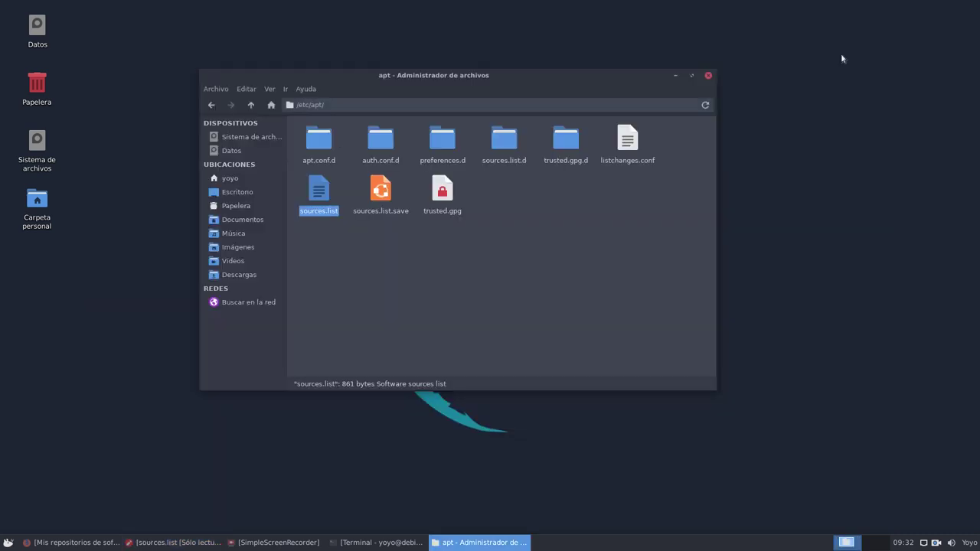
pyautogui.click(675, 76)
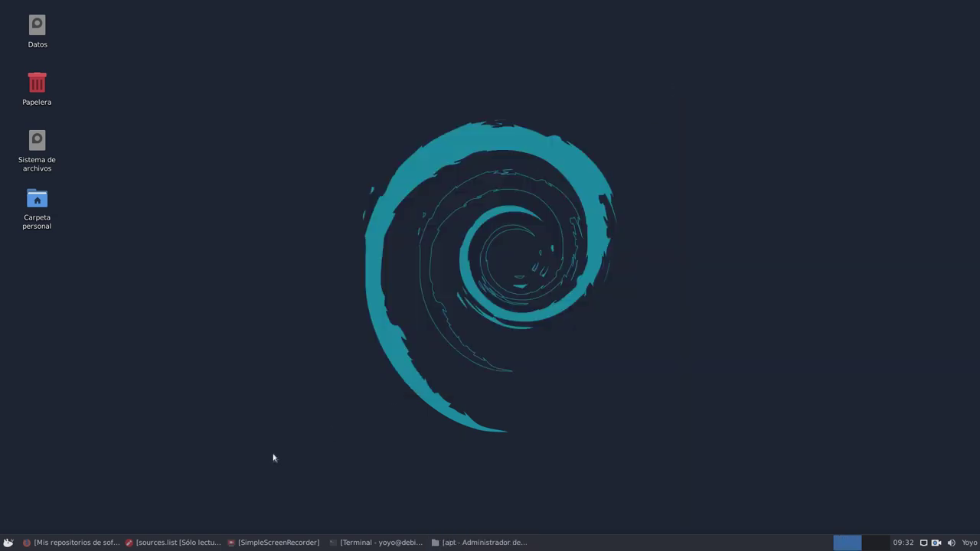
pyautogui.click(8, 542)
pyautogui.click(60, 262)
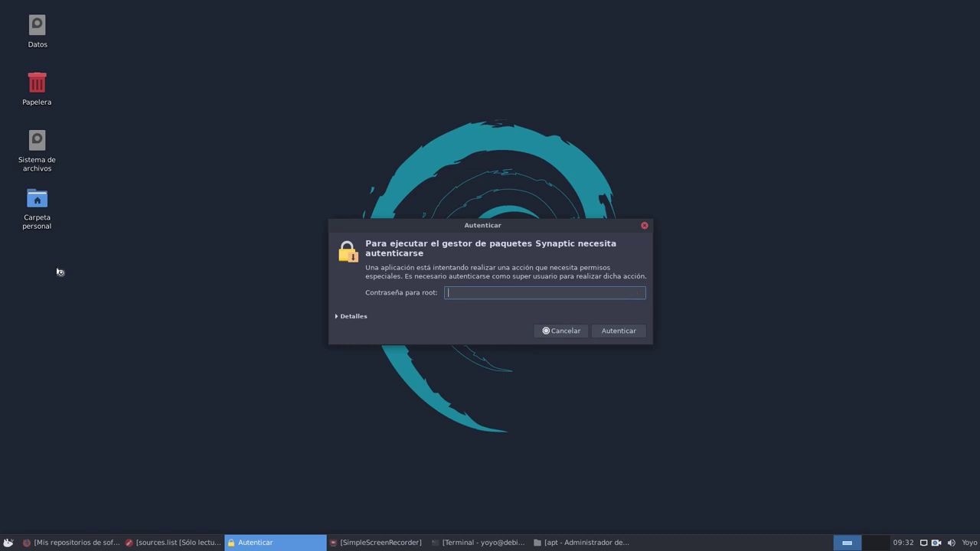
pyautogui.write('*******')
pyautogui.press('Return')
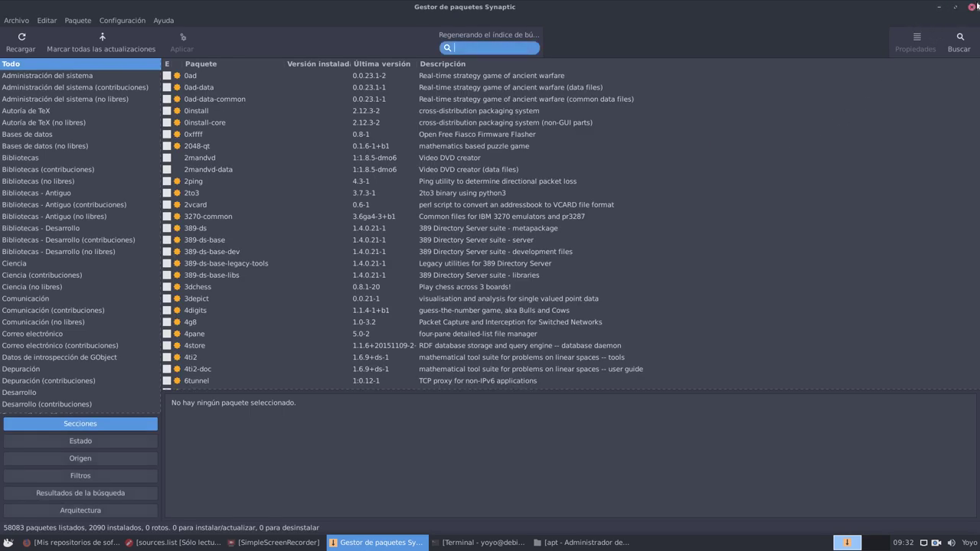
# - Restore the Synaptic window from full screen, shrink it and place it in the middle of the desktop
pyautogui.moveTo(877, 30); pyautogui.dragTo(871, 58)
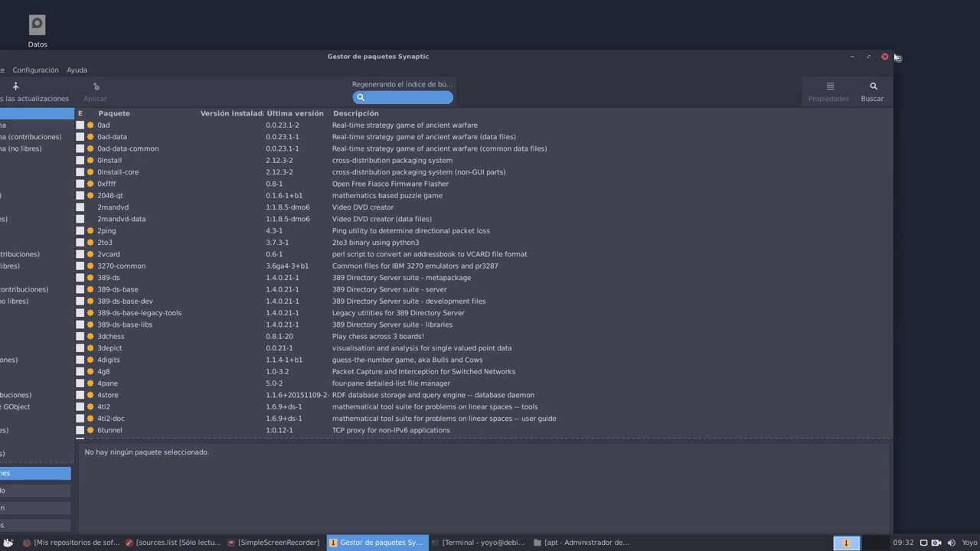
pyautogui.moveTo(896, 56); pyautogui.dragTo(750, 178)
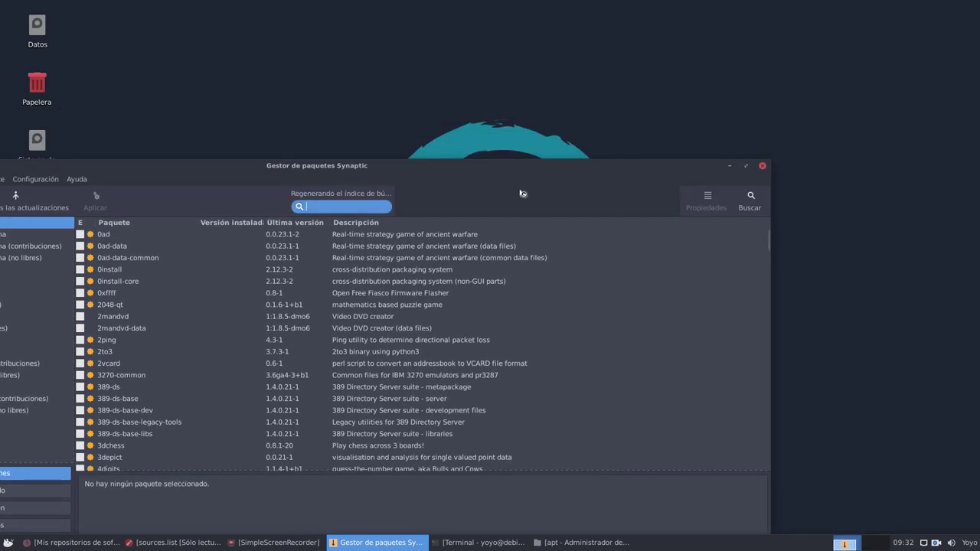
pyautogui.moveTo(211, 179); pyautogui.dragTo(357, 78)
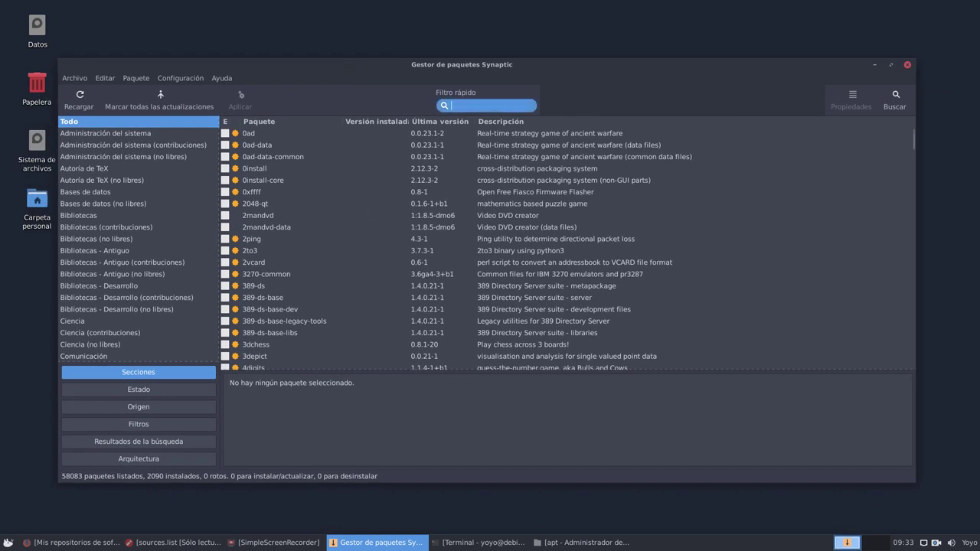
pyautogui.click(184, 78)
pyautogui.click(192, 105)
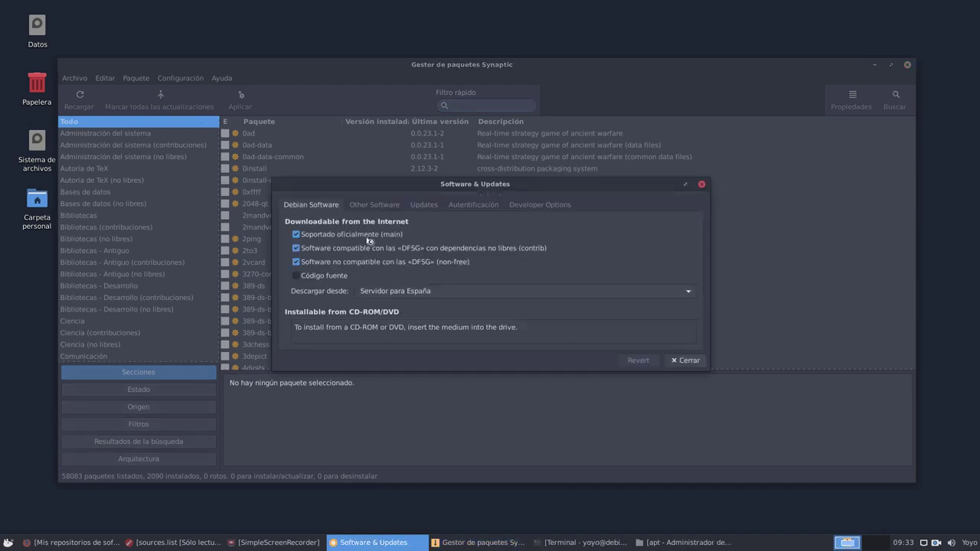
pyautogui.click(371, 207)
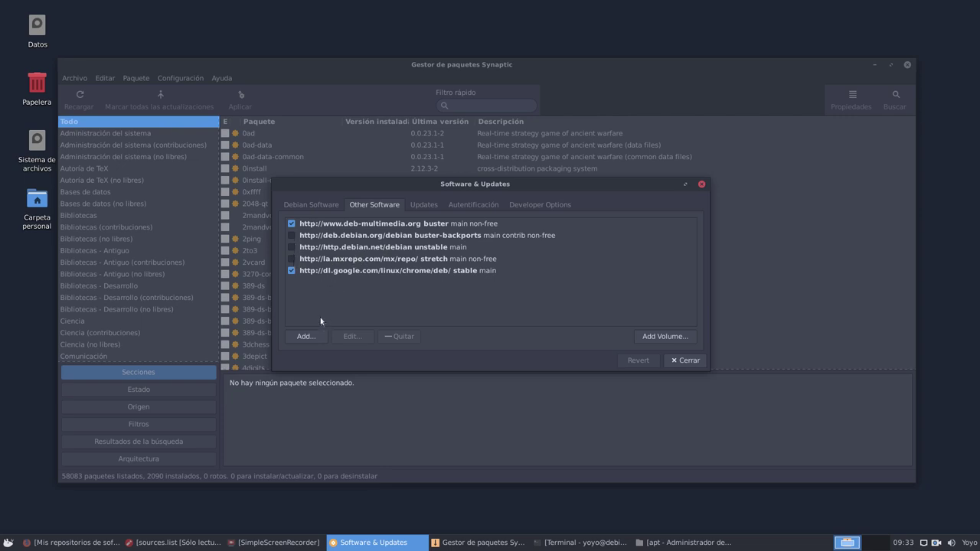
pyautogui.click(292, 249)
pyautogui.click(681, 360)
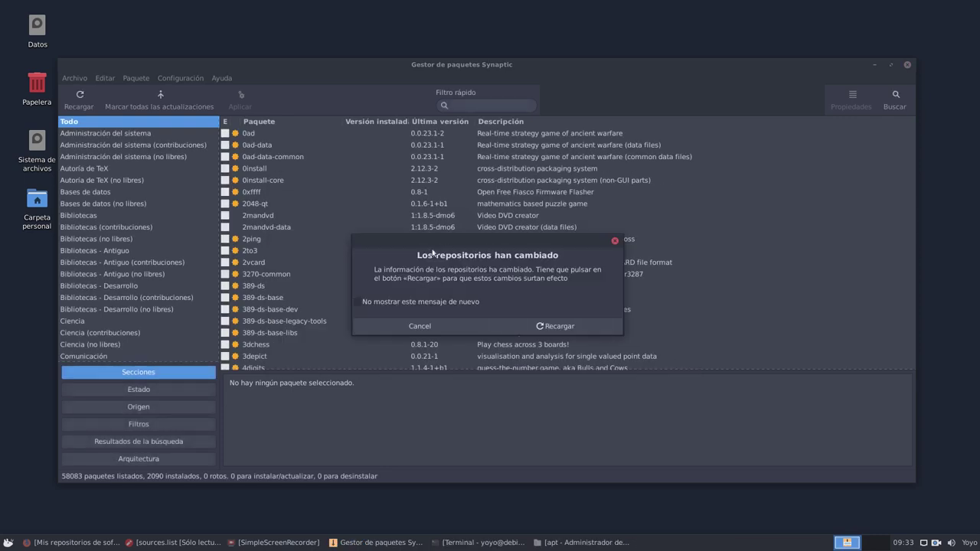
pyautogui.click(549, 326)
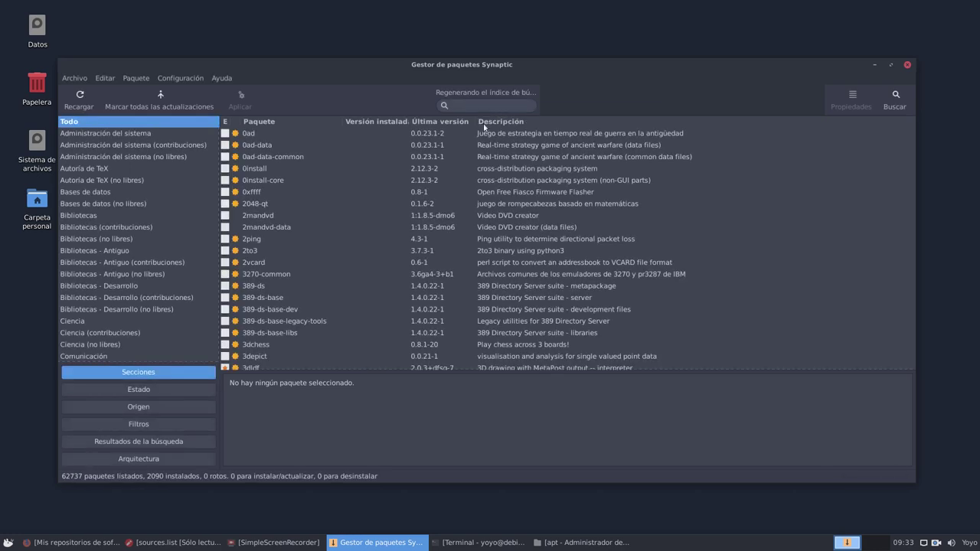
# - Filter the package list by "firefox"
pyautogui.click(469, 105)
pyautogui.write('firewfox')
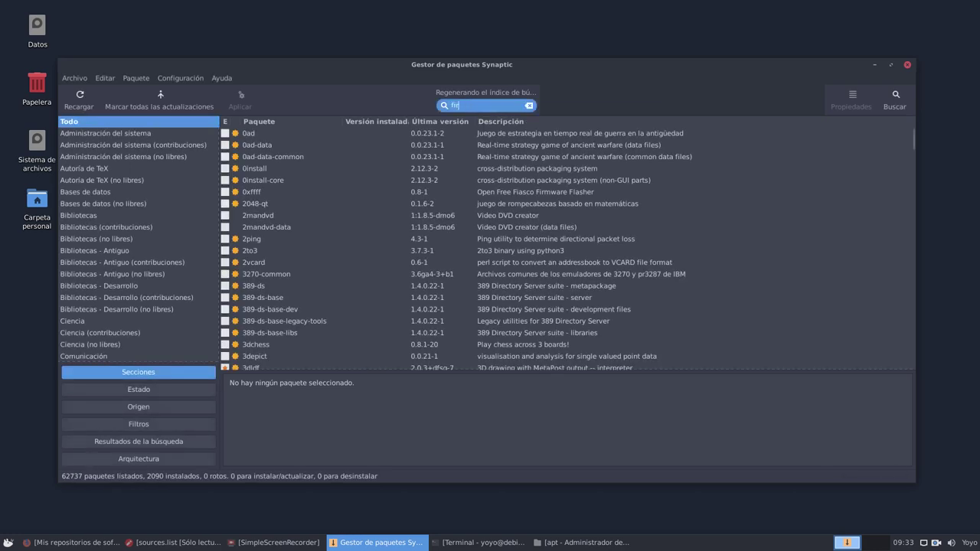
pyautogui.press('BackSpace')
pyautogui.press('BackSpace')
pyautogui.press('BackSpace')
pyautogui.press('BackSpace')
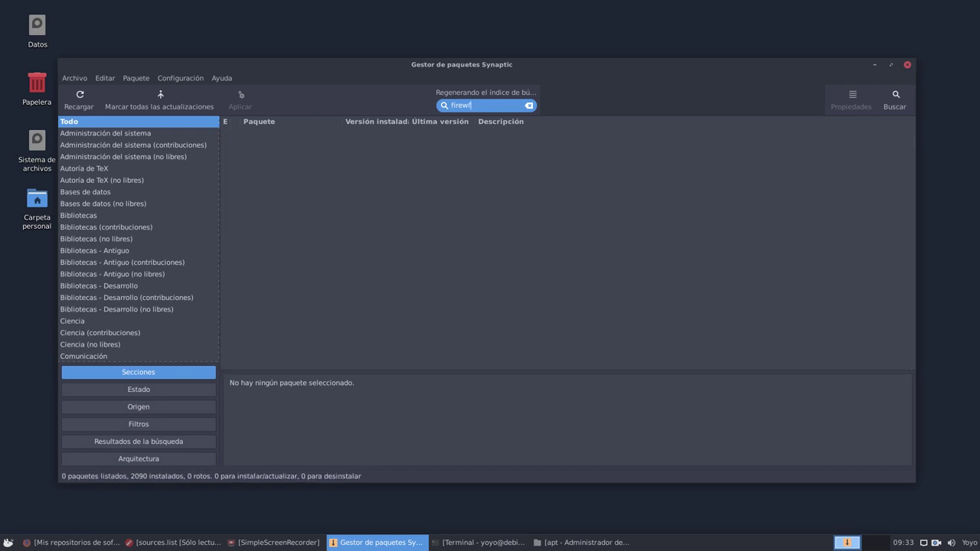
pyautogui.write('fox')
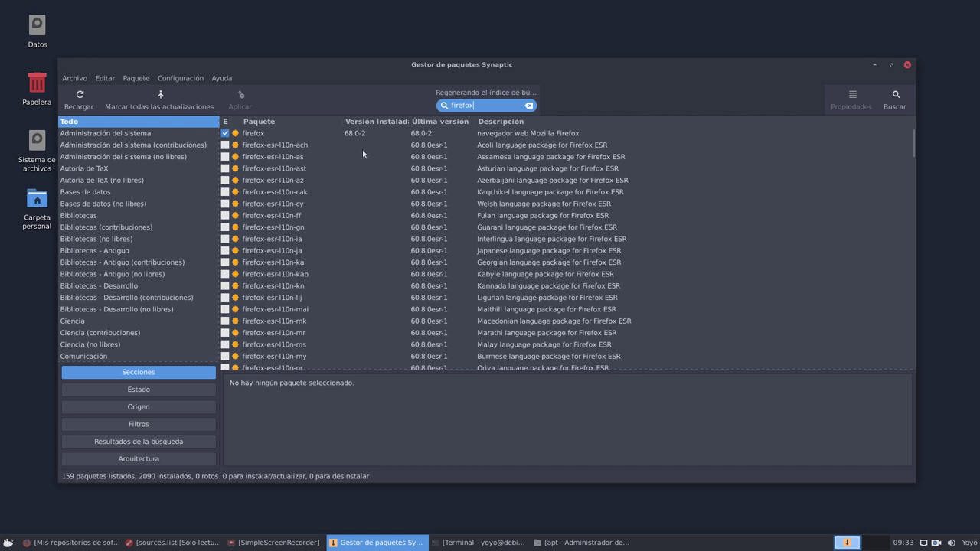
# - Examine the available versions in the firefox package's properties, highlight the mx version and close the properties
pyautogui.click(353, 134)
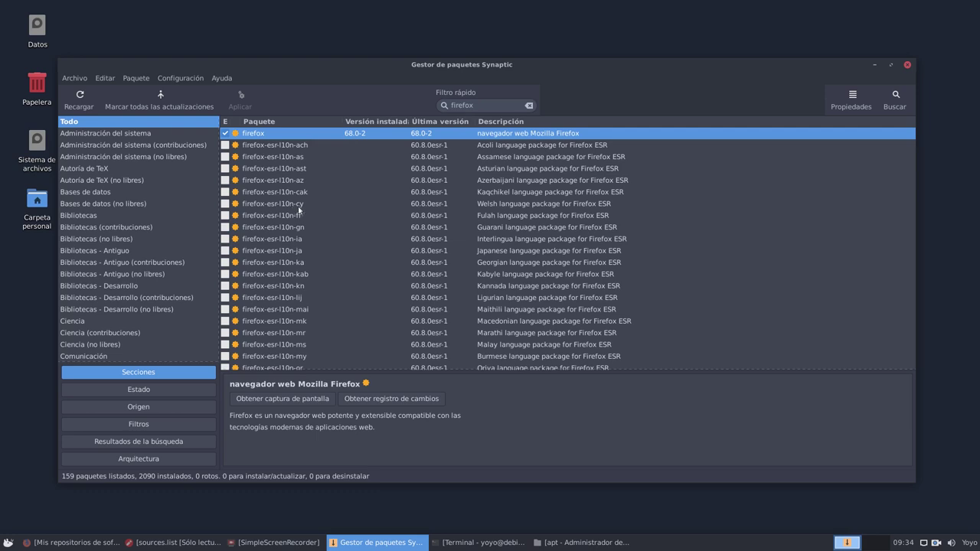
pyautogui.click(837, 100)
pyautogui.click(579, 181)
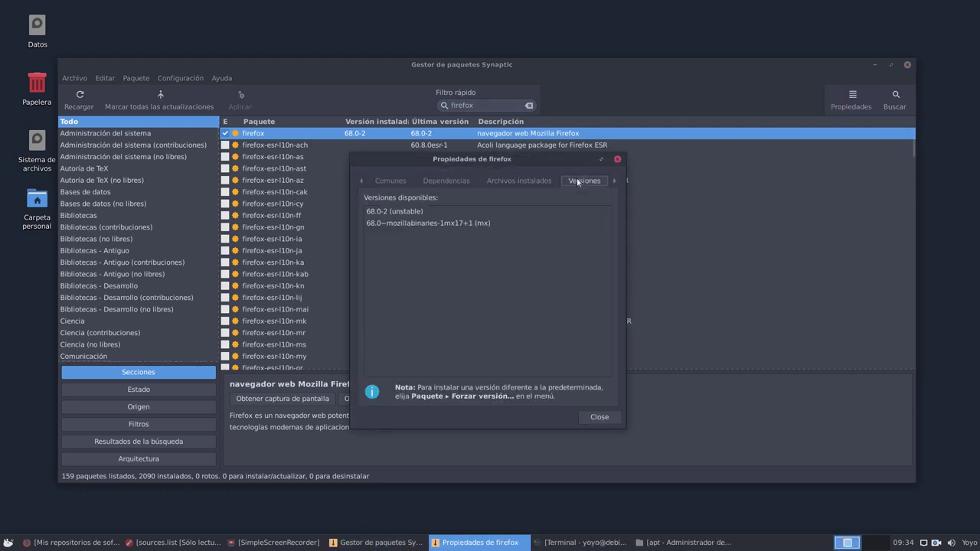
pyautogui.moveTo(546, 162); pyautogui.dragTo(469, 30)
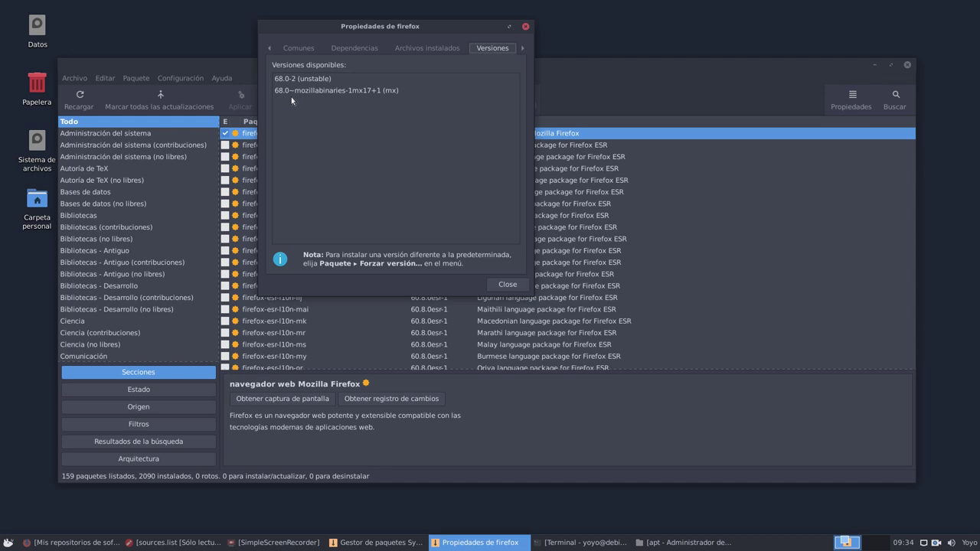
pyautogui.click(333, 93)
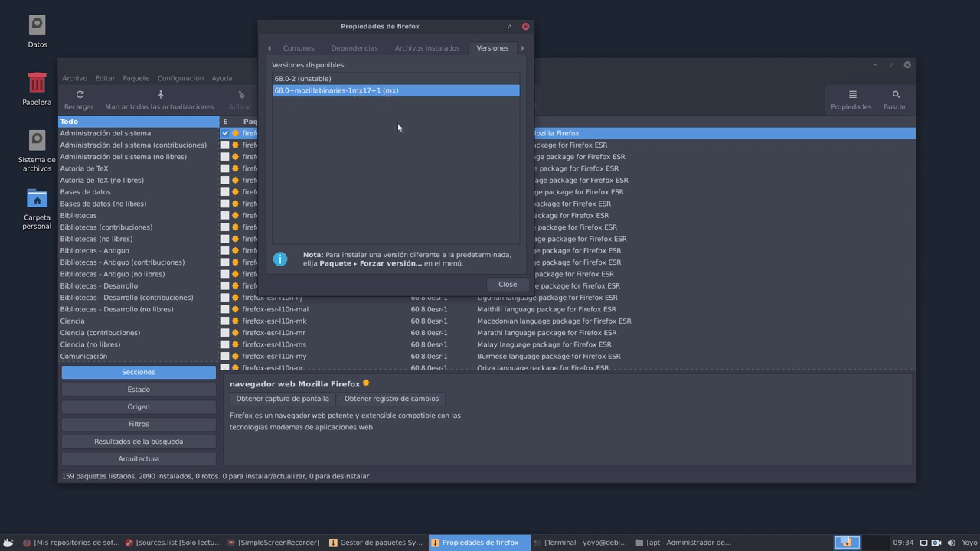
pyautogui.click(502, 285)
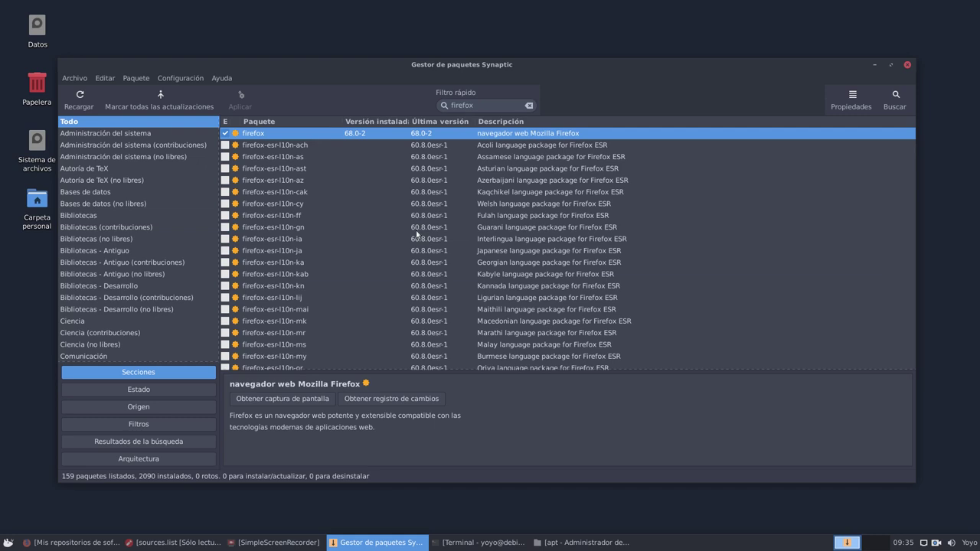
# - Look through the Firefox packages, inspect firefox-l10n-es-es and check the marking options of firefox-esr without applying any
pyautogui.scroll(-4, 419, 236)
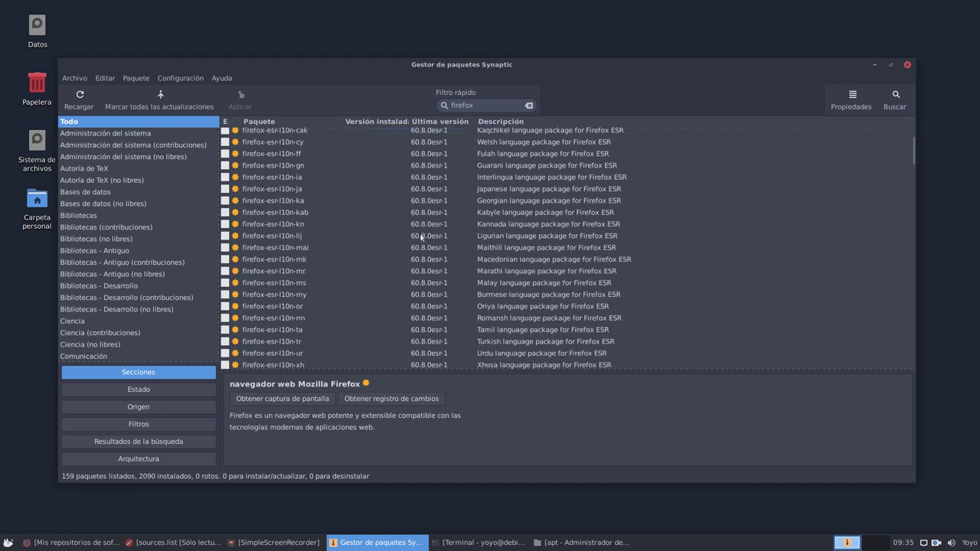
pyautogui.scroll(4, 421, 237)
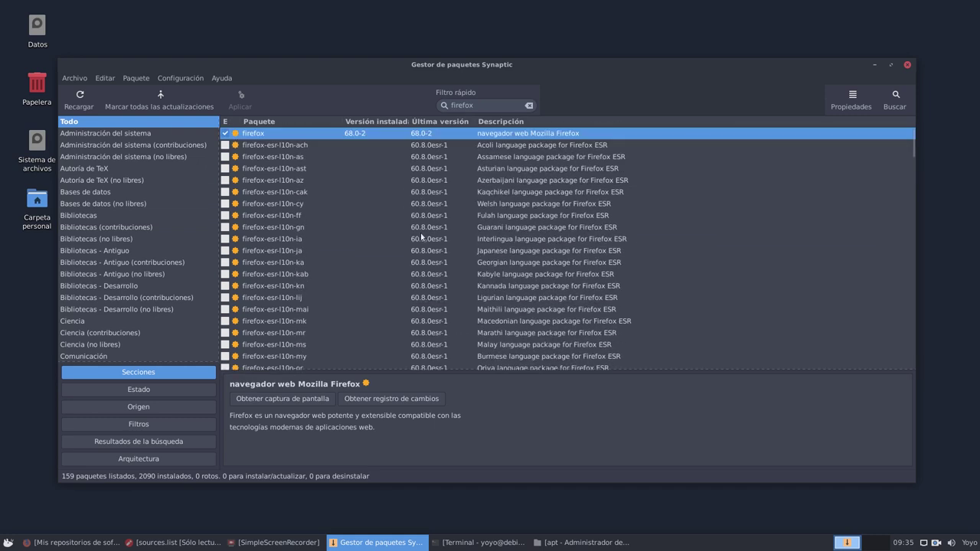
pyautogui.click(295, 206)
pyautogui.scroll(-12, 317, 272)
pyautogui.scroll(-5, 317, 273)
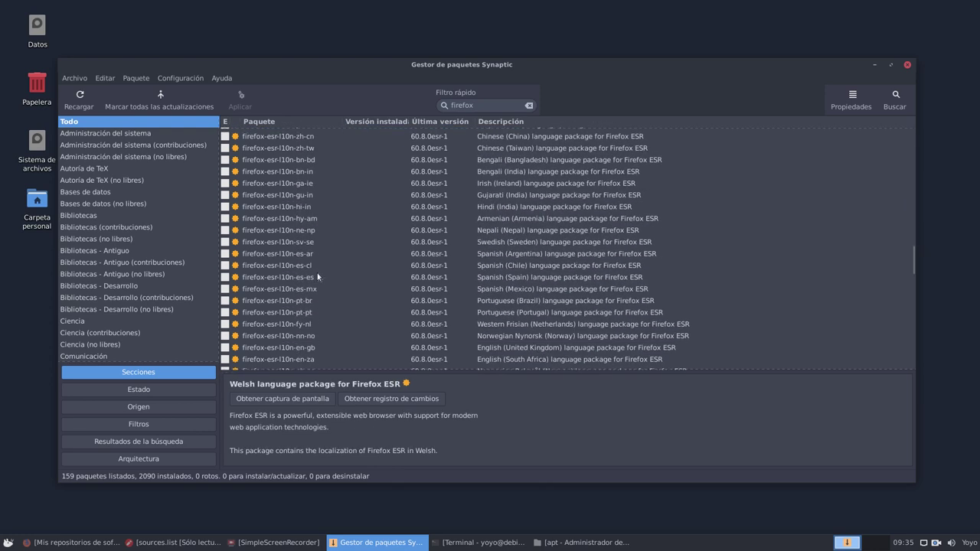
pyautogui.scroll(1, 317, 273)
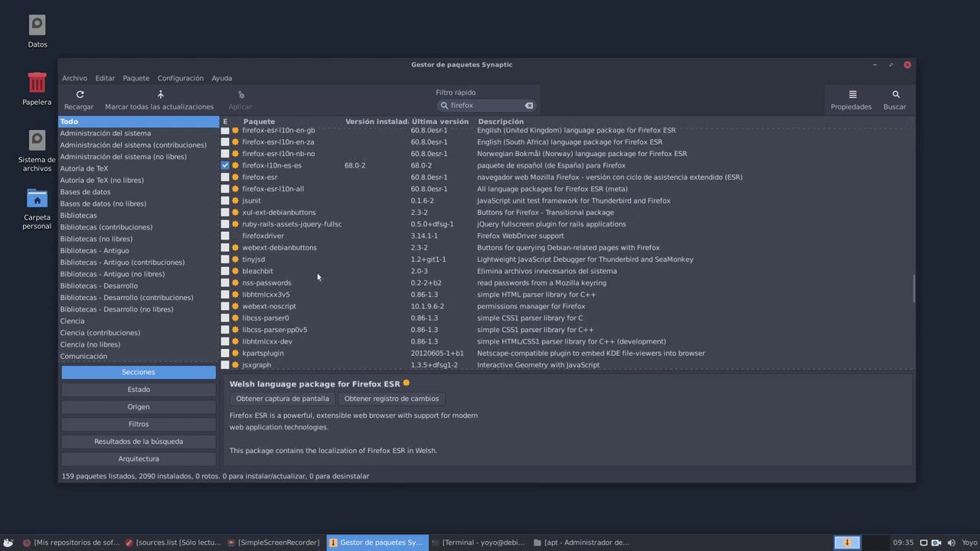
pyautogui.click(351, 164)
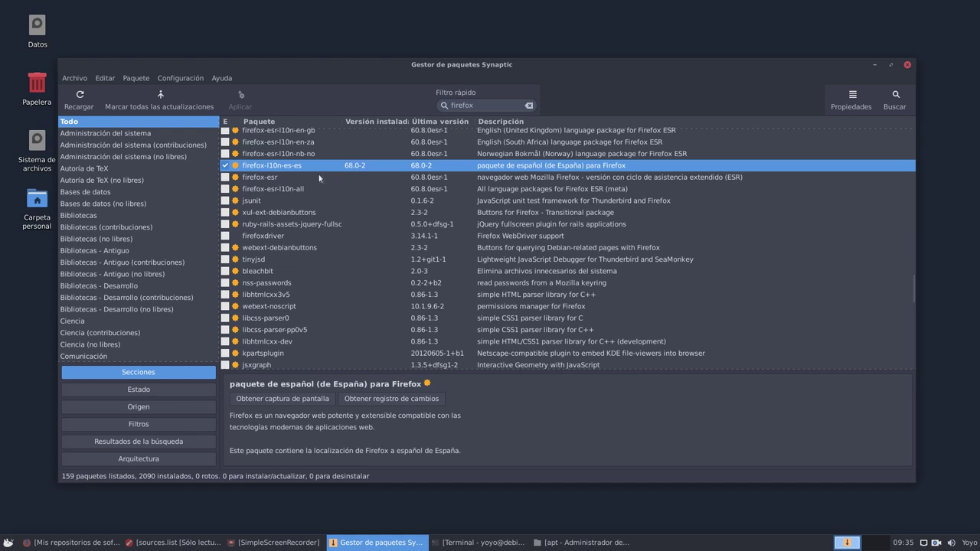
pyautogui.click(292, 177)
pyautogui.rightClick(293, 177)
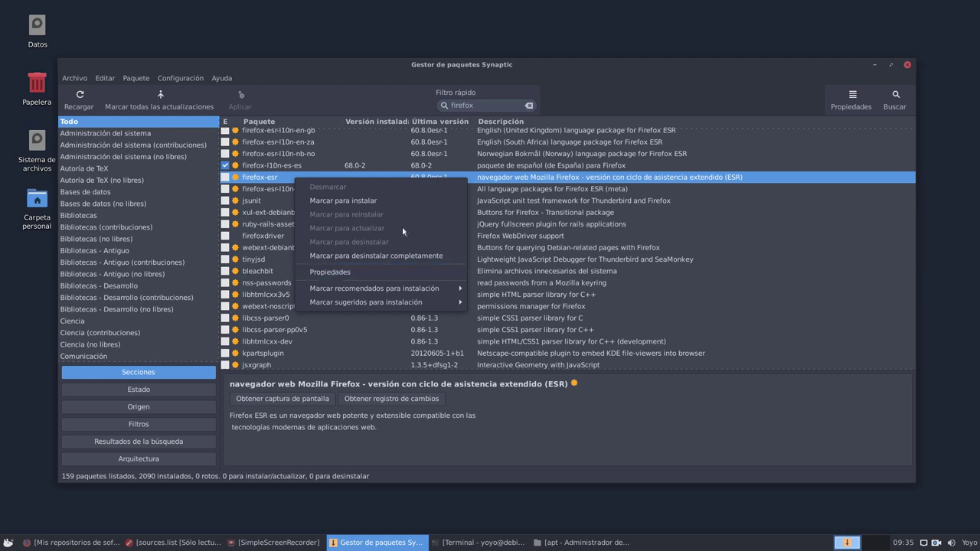
pyautogui.click(737, 414)
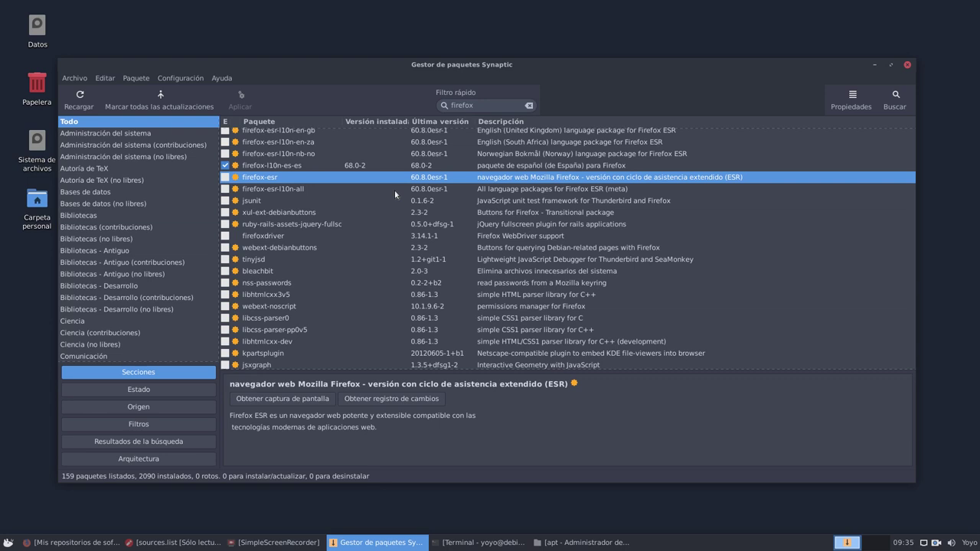
# - Return to the firefox package at the start of the list and show its marking options
pyautogui.scroll(15, 395, 189)
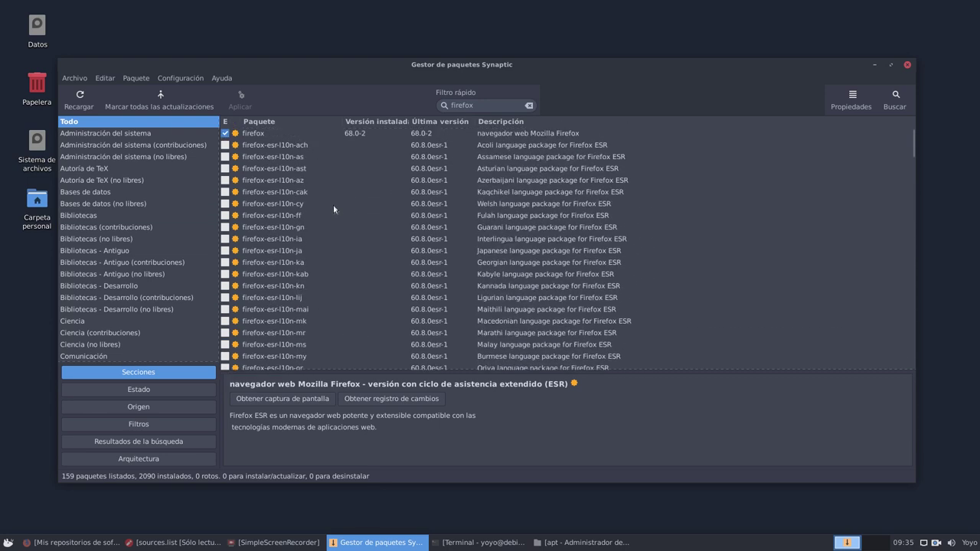
pyautogui.click(347, 133)
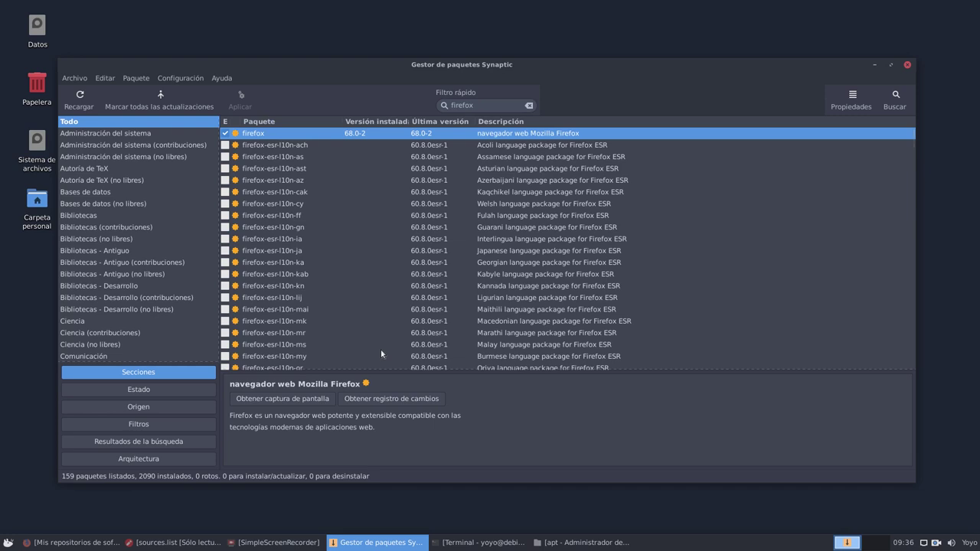
pyautogui.rightClick(382, 135)
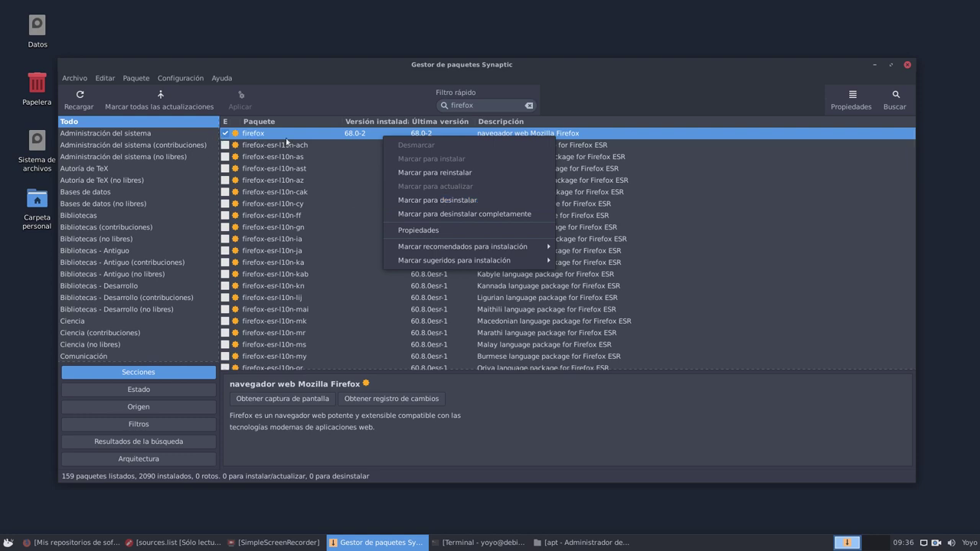
# - Filter the package list by "intel" and look for an installed package with a pending upgrade
pyautogui.click(490, 102)
pyautogui.moveTo(491, 101); pyautogui.dragTo(434, 92)
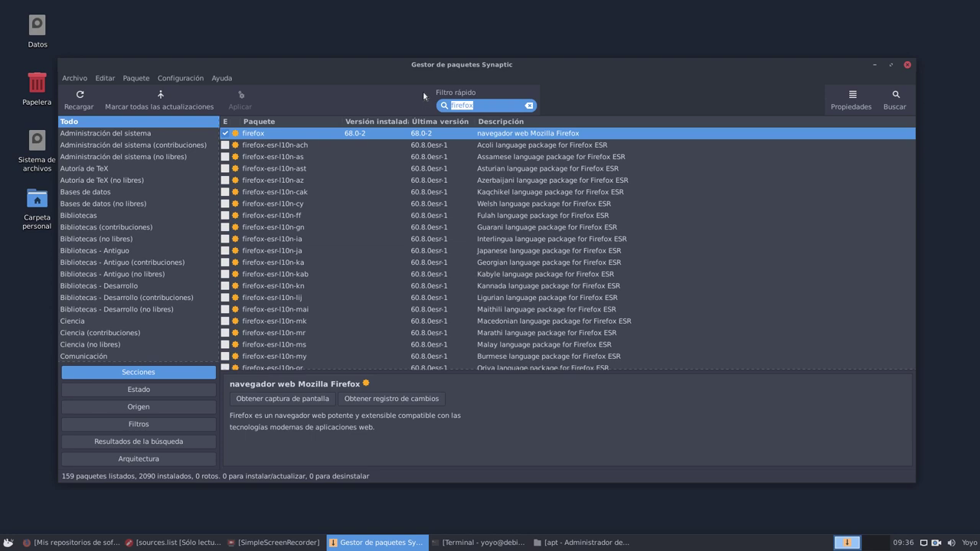
pyautogui.write('intel')
pyautogui.scroll(-6, 443, 221)
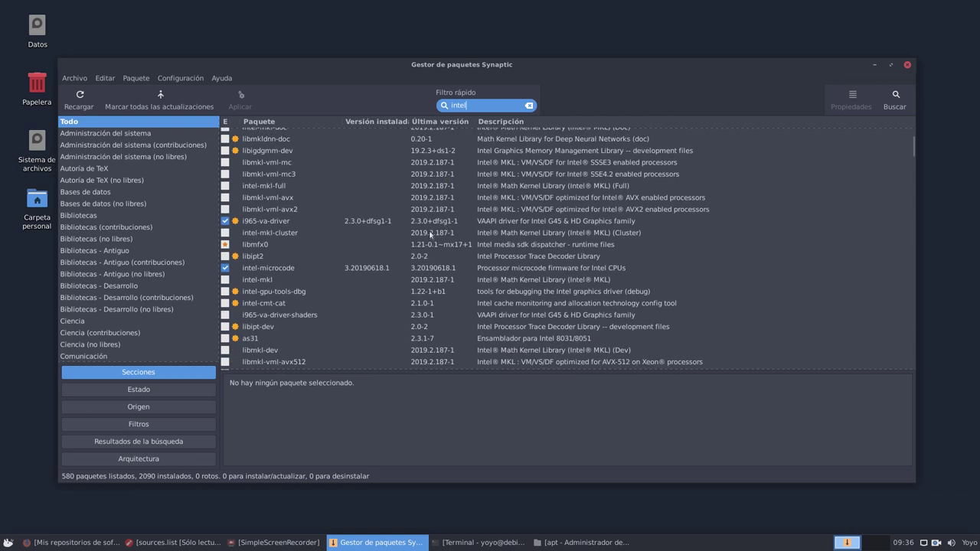
pyautogui.scroll(-10, 327, 262)
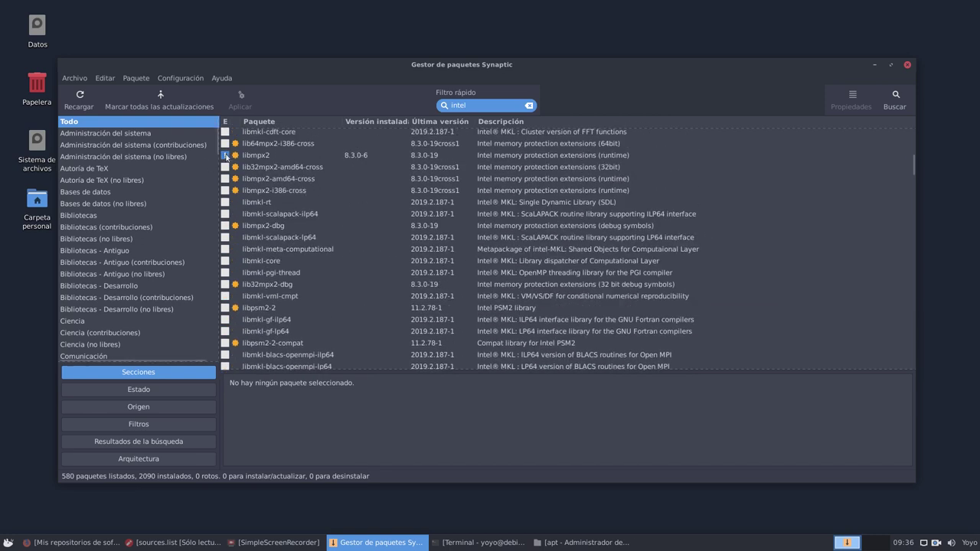
# - Inspect the libmpx2 package and its marking options, leaving it unmarked
pyautogui.click(259, 158)
pyautogui.rightClick(258, 159)
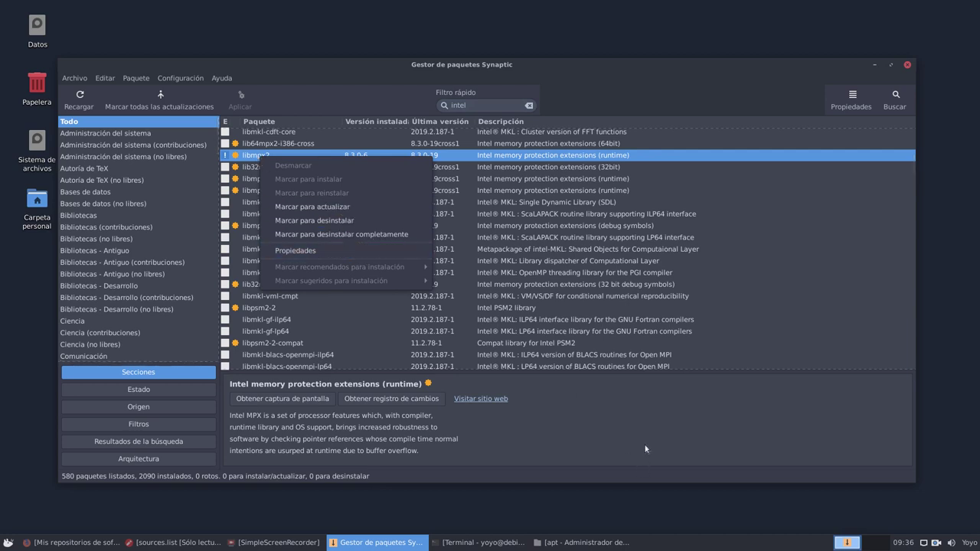
pyautogui.click(500, 230)
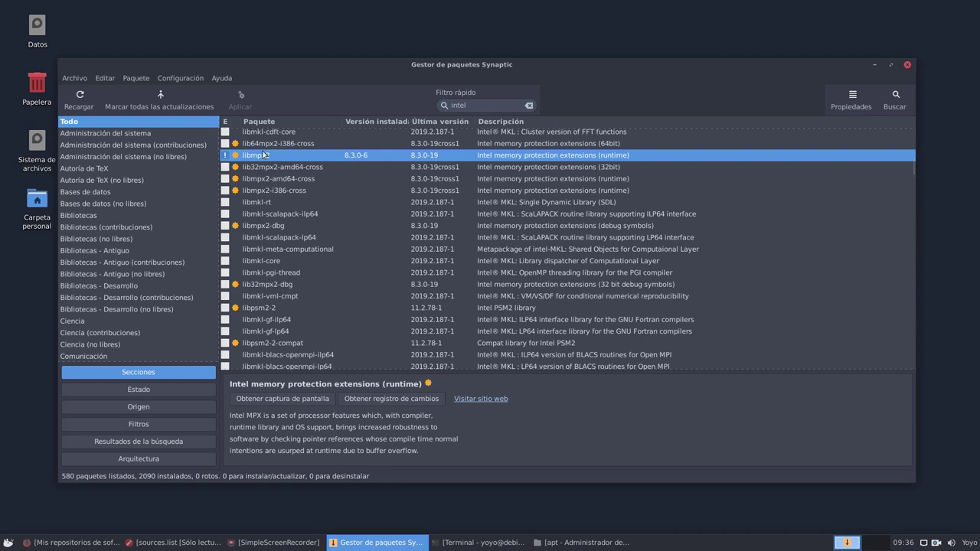
# - Filter the package list by "firefox" again
pyautogui.hotkey('ctrl', 'f')
pyautogui.write('firefox')
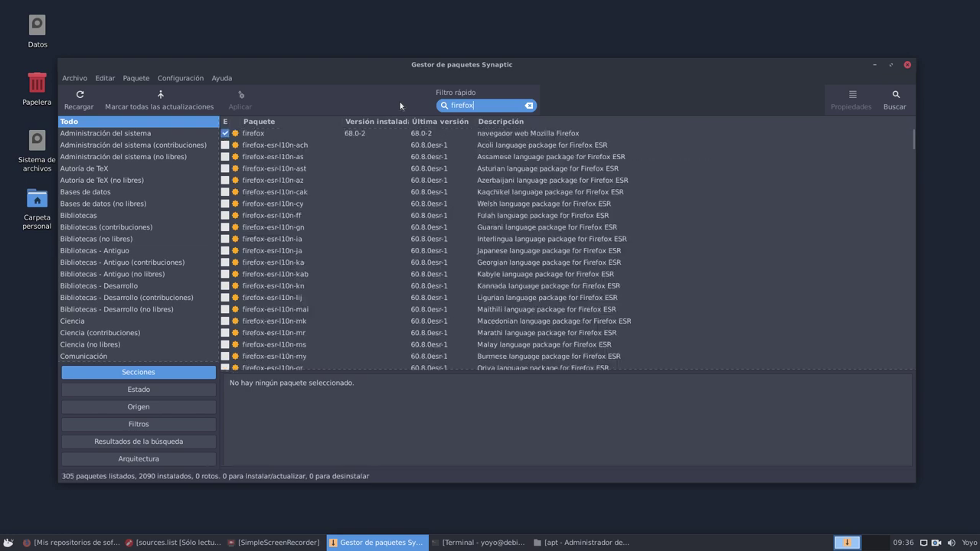
# - Check the firefox package's details, clear the package filter and open the list of other software repositories
pyautogui.click(322, 135)
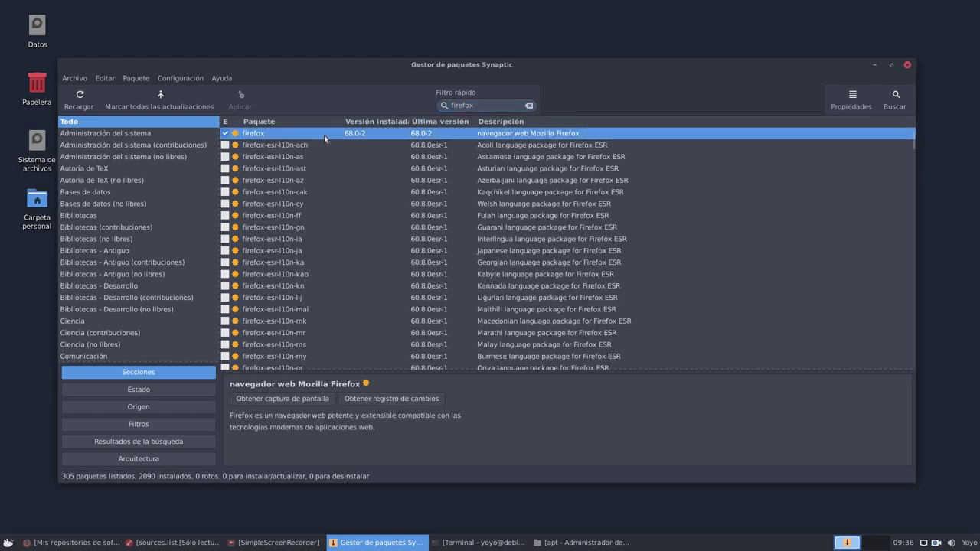
pyautogui.click(528, 106)
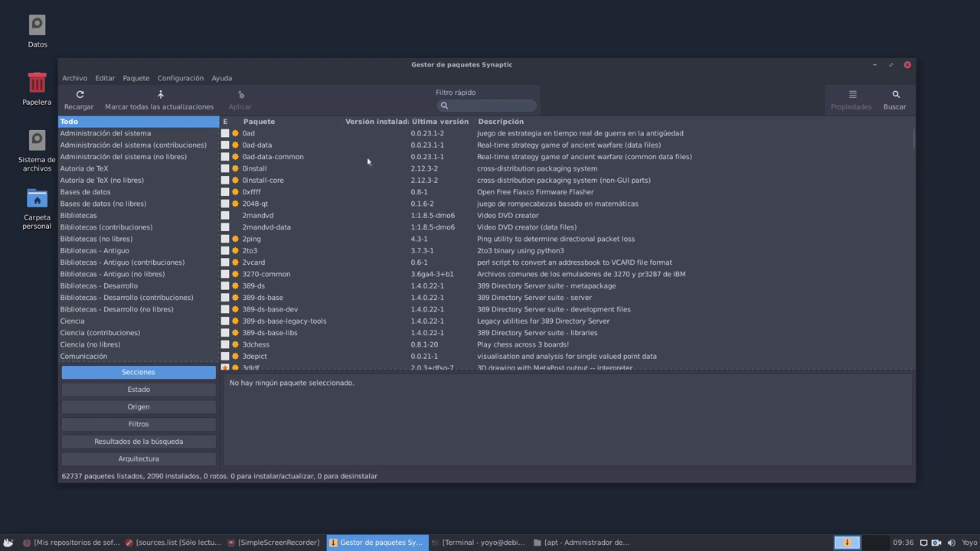
pyautogui.click(200, 79)
pyautogui.click(201, 108)
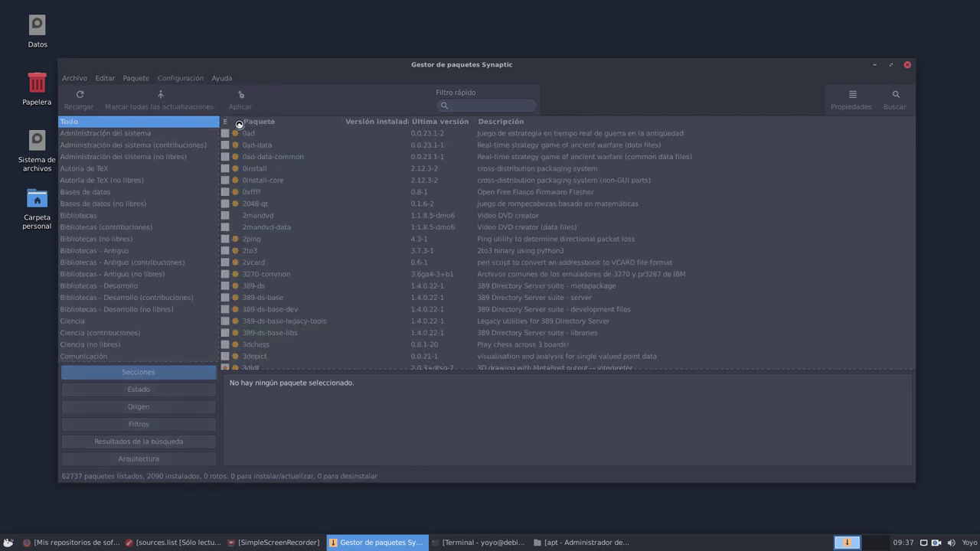
pyautogui.click(395, 211)
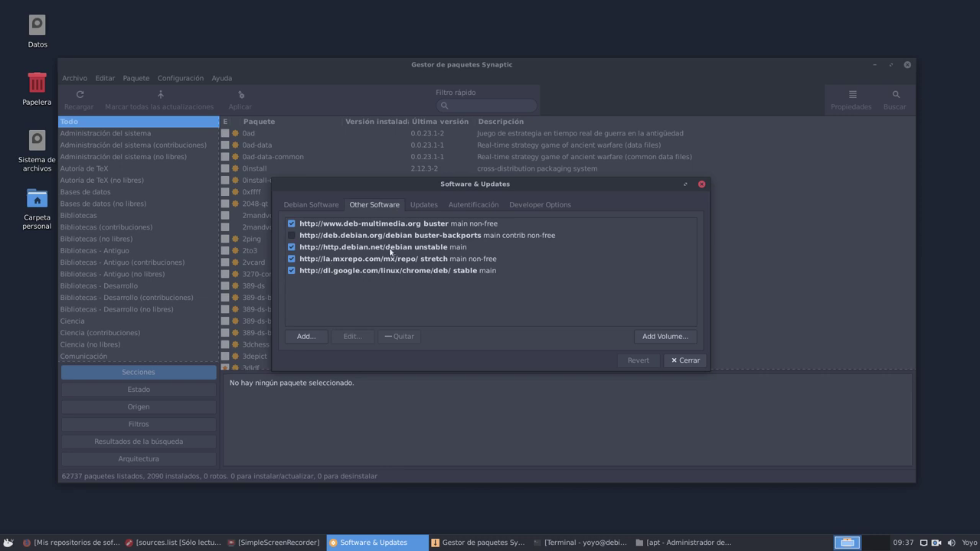
# - Disable the Debian unstable and MX Linux stretch repositories, close the repository settings and reload the package information
pyautogui.click(302, 250)
pyautogui.click(294, 248)
pyautogui.click(342, 261)
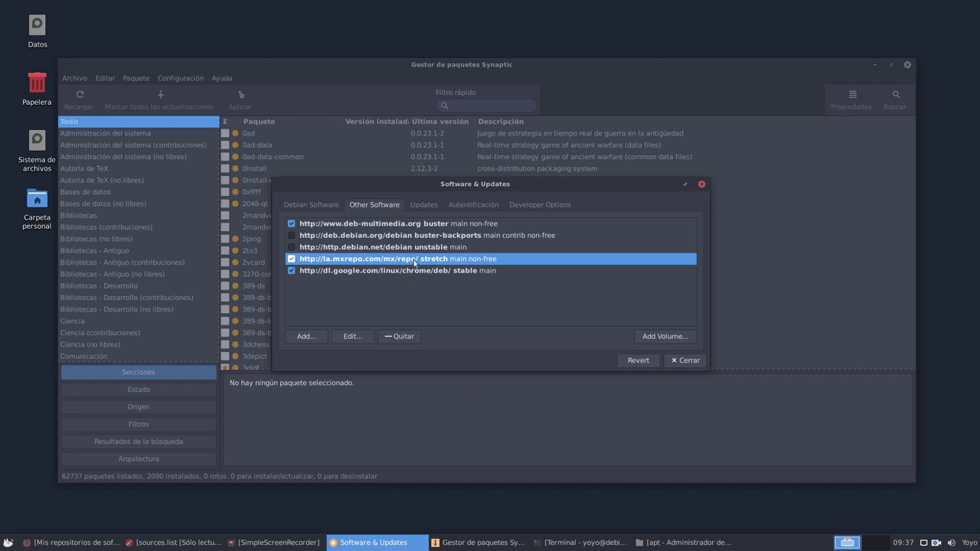
pyautogui.click(292, 261)
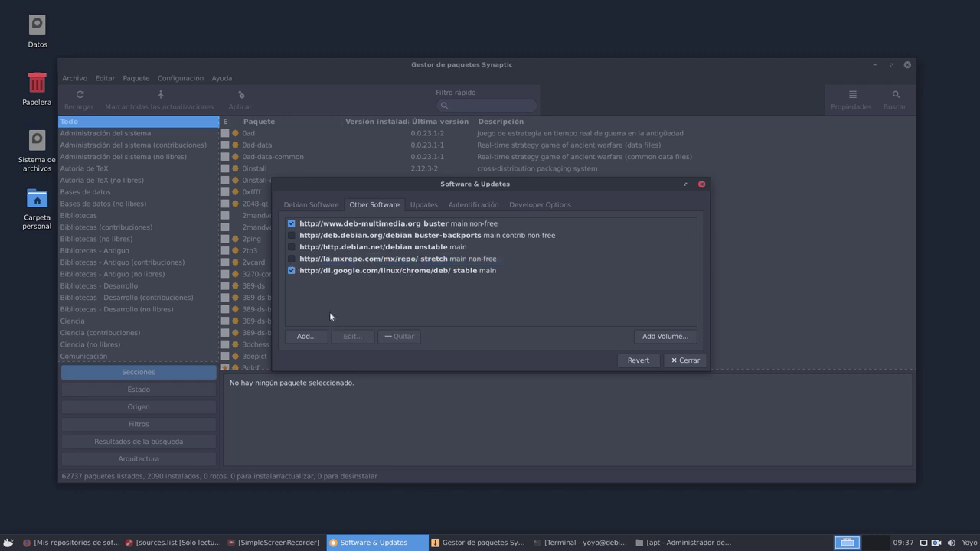
pyautogui.click(687, 363)
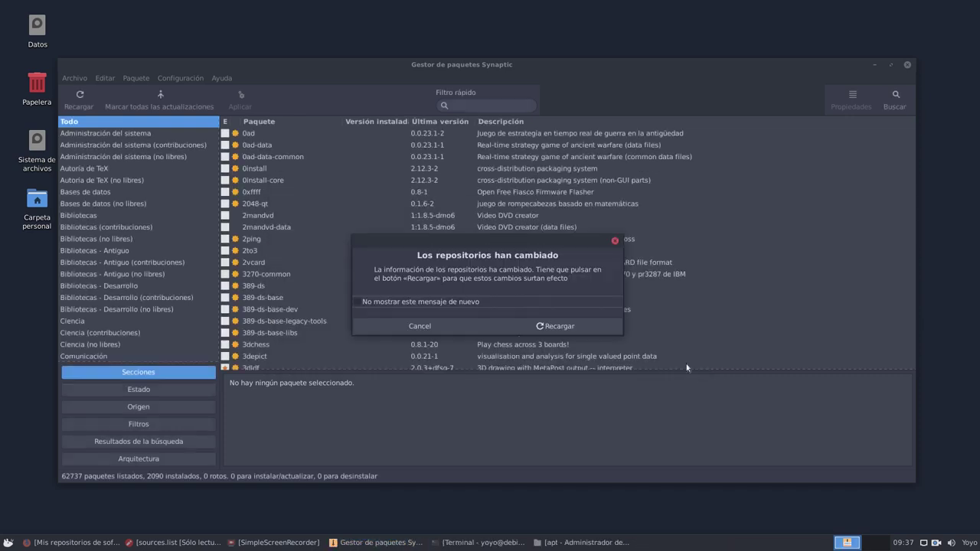
pyautogui.click(562, 327)
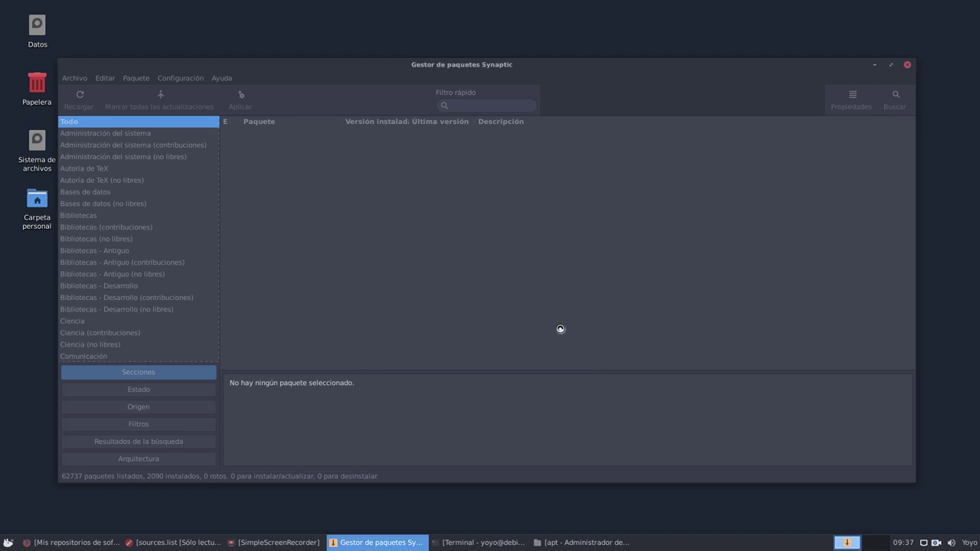
# - Check the repository lines in sources.list, and switch to the start of the Debian 10 repositories article in Firefox
pyautogui.click(174, 542)
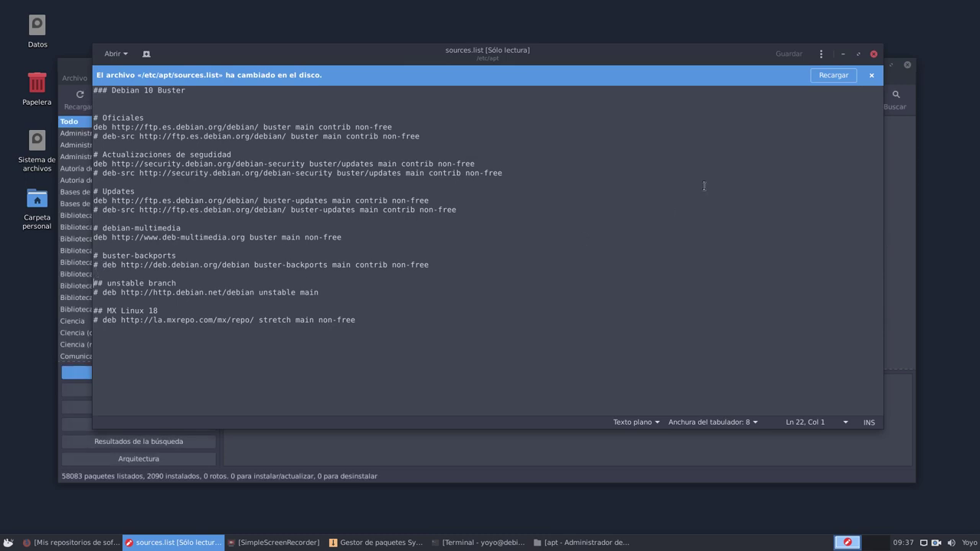
pyautogui.click(842, 53)
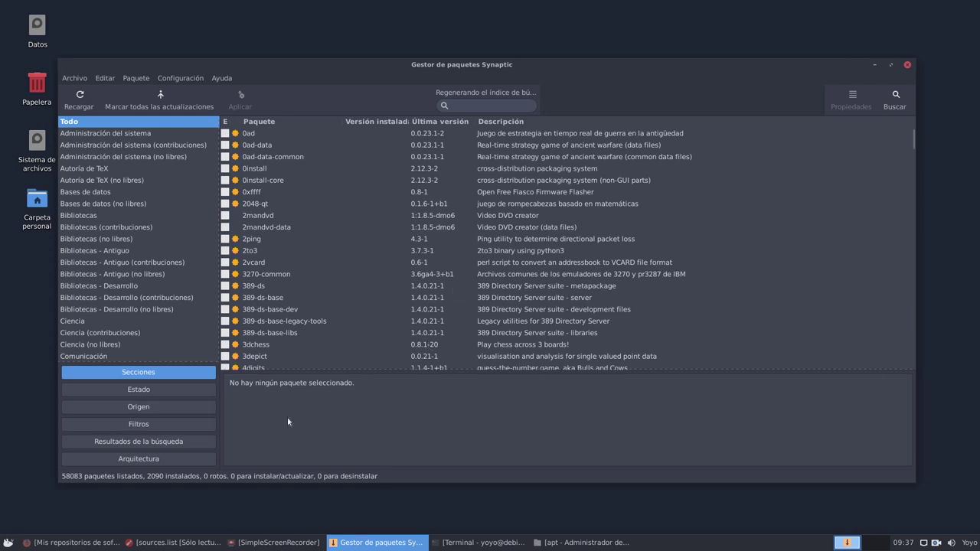
pyautogui.click(90, 542)
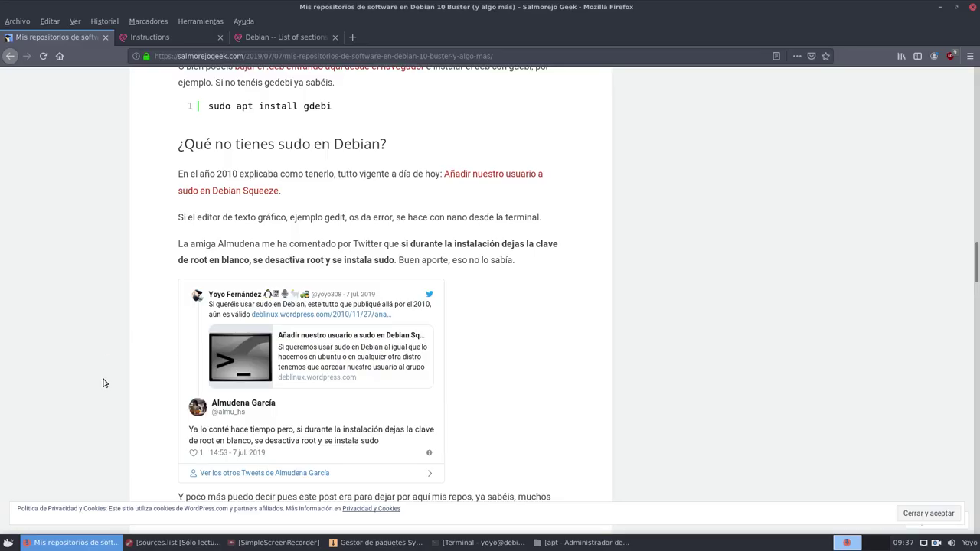
pyautogui.scroll(15, 105, 381)
pyautogui.scroll(4, 105, 381)
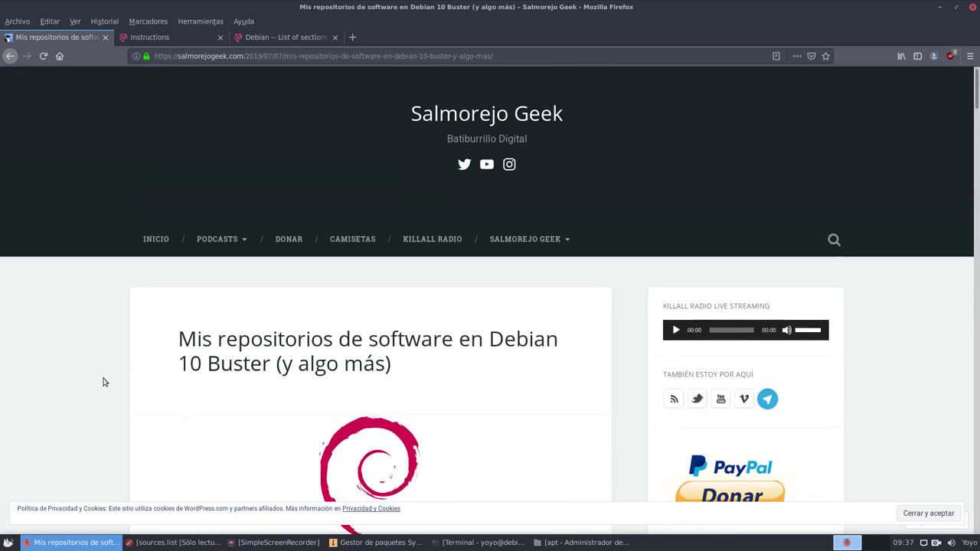
# - Open mxlinux.org in a new browser tab
pyautogui.click(352, 37)
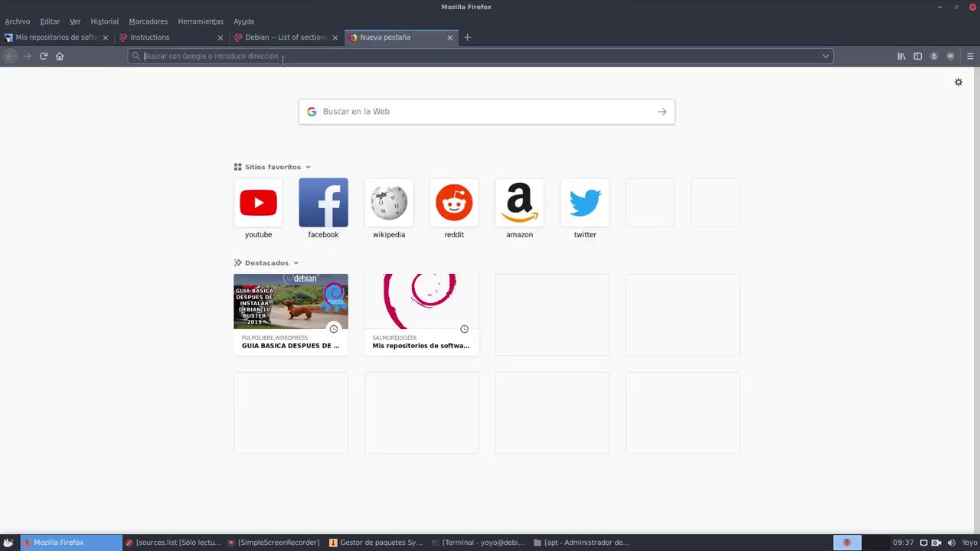
pyautogui.write('m')
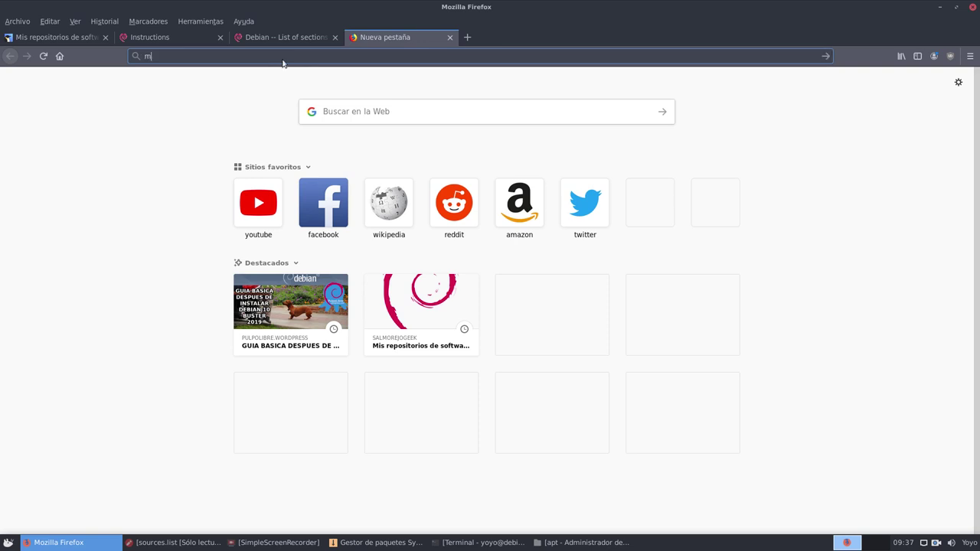
pyautogui.write('xlinux.org/')
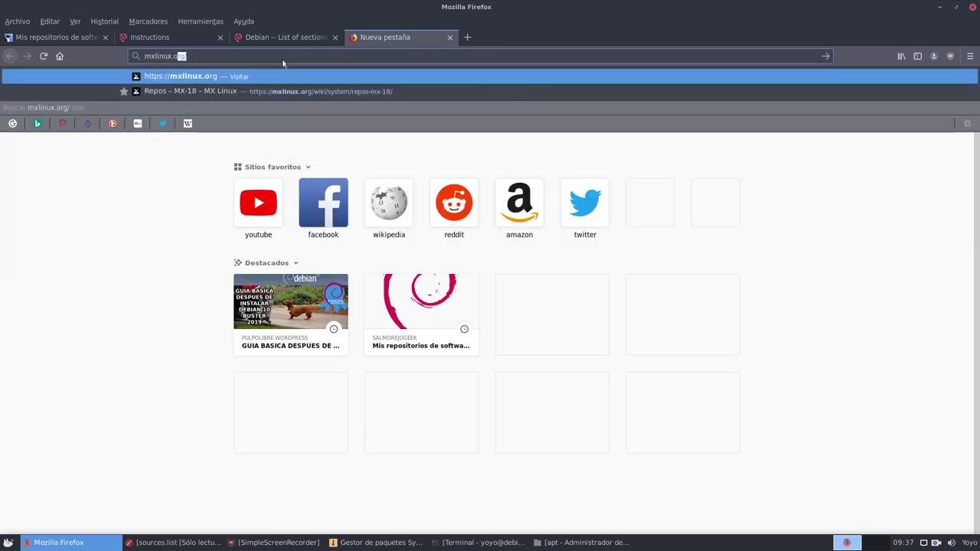
pyautogui.press('Return')
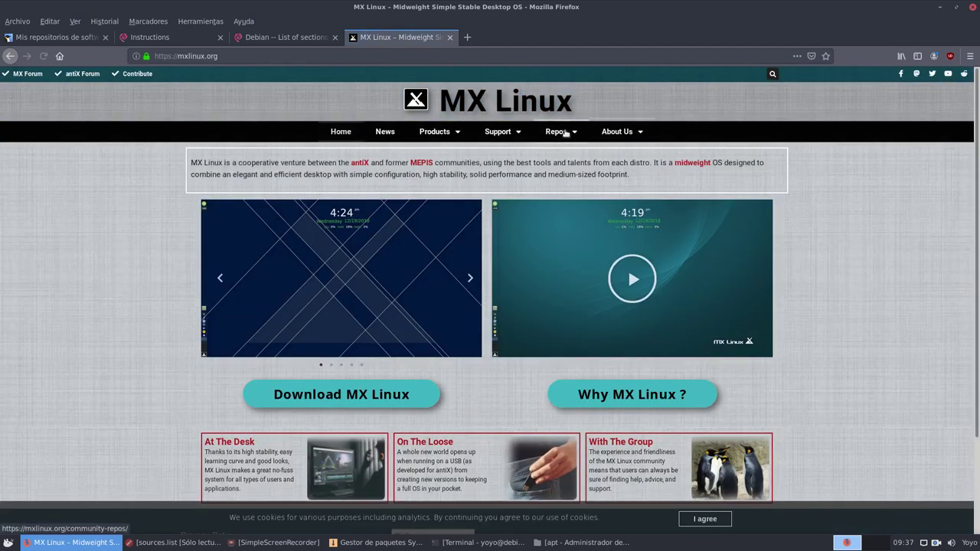
# - Open the site's Sources List page and go to the default repositories for MX-18
pyautogui.moveTo(559, 134)
pyautogui.click(552, 228)
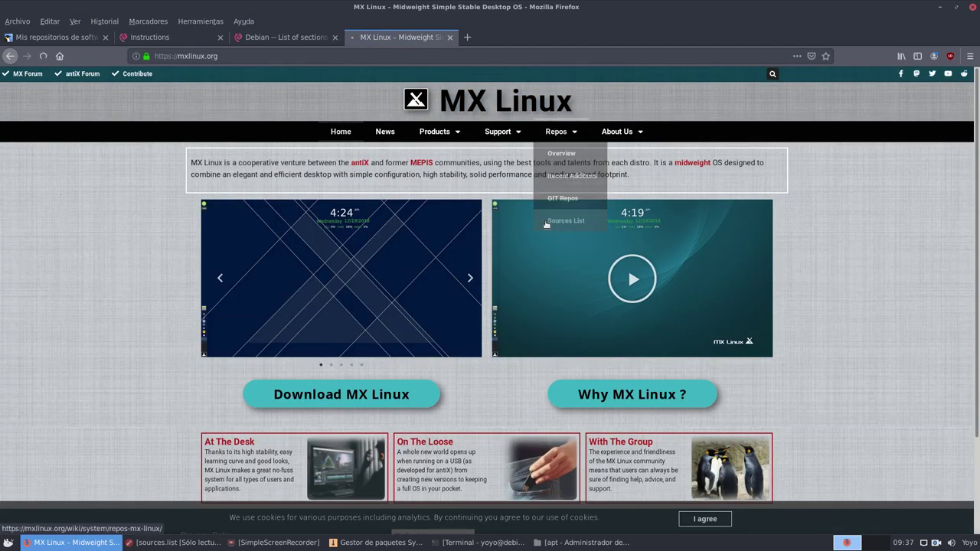
pyautogui.scroll(-2, 204, 272)
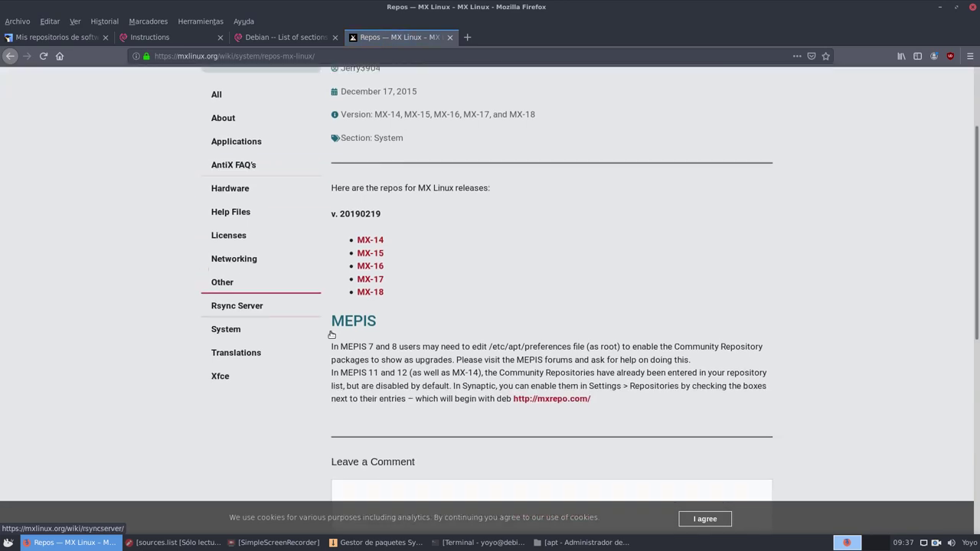
pyautogui.scroll(-3, 373, 356)
pyautogui.click(370, 205)
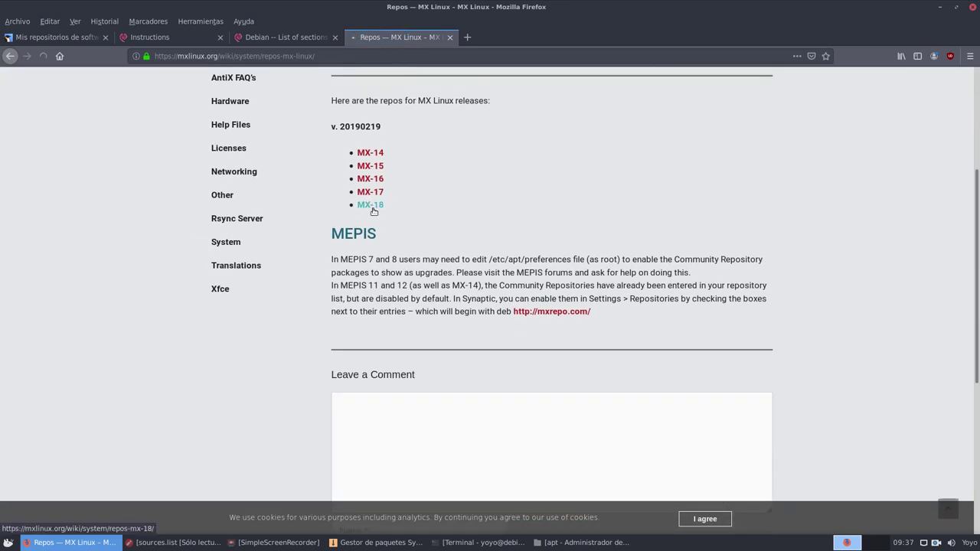
pyautogui.scroll(-6, 264, 274)
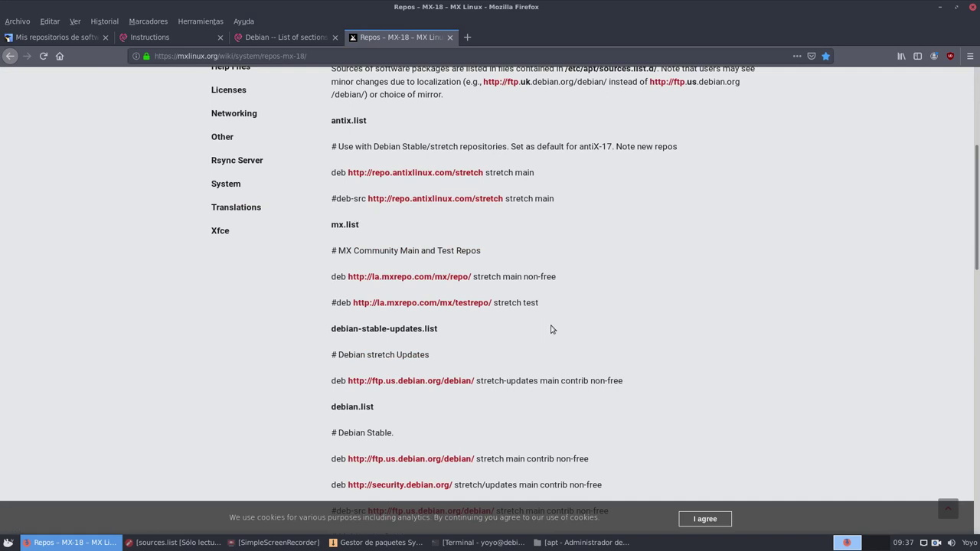
pyautogui.moveTo(570, 279); pyautogui.dragTo(325, 274)
pyautogui.click(333, 285)
pyautogui.moveTo(565, 281); pyautogui.dragTo(472, 277)
pyautogui.click(324, 279)
pyautogui.moveTo(580, 297); pyautogui.dragTo(332, 280)
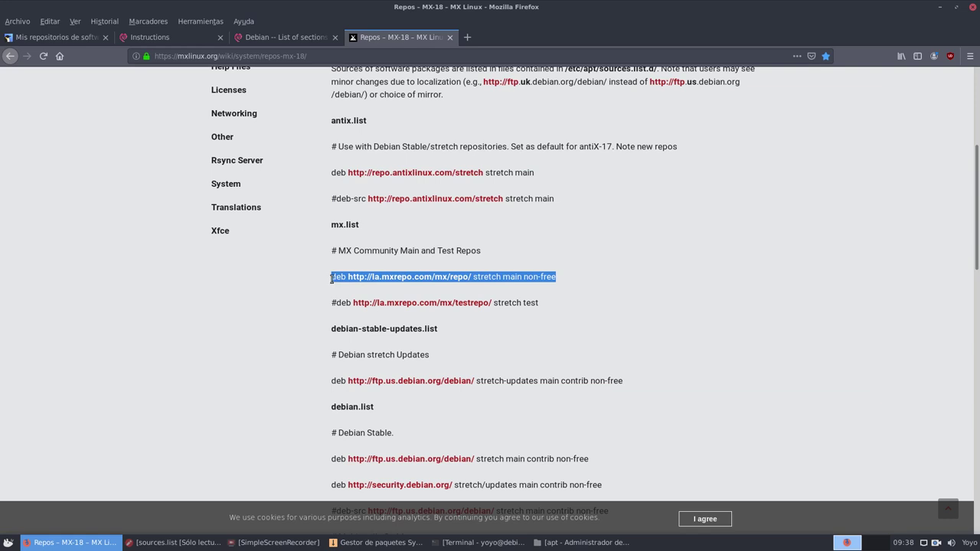
pyautogui.rightClick(344, 273)
pyautogui.click(364, 284)
pyautogui.click(335, 543)
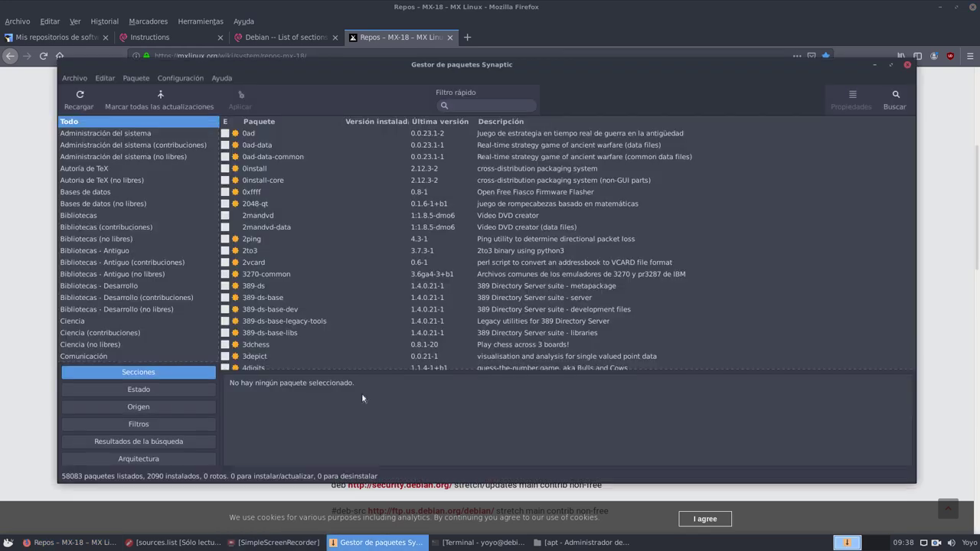
pyautogui.click(181, 79)
pyautogui.click(188, 108)
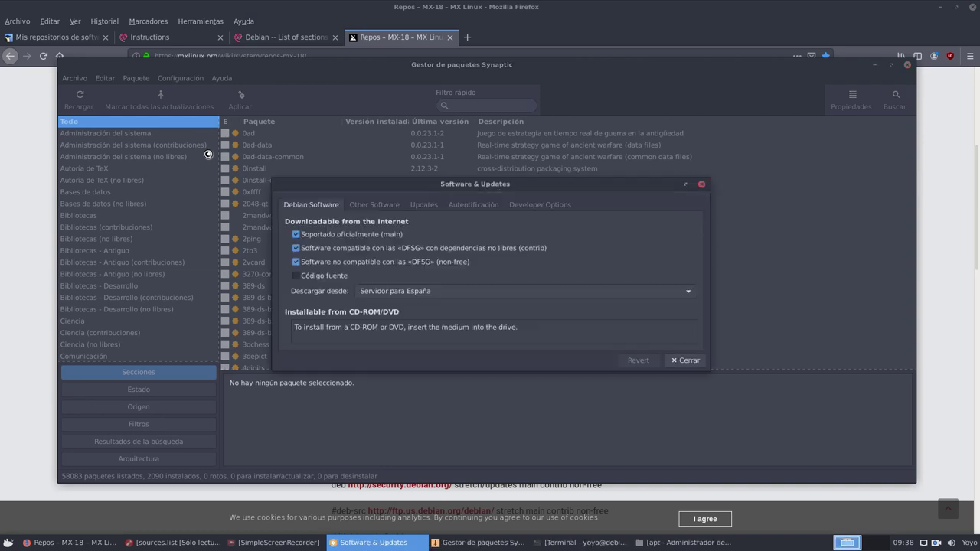
pyautogui.click(367, 206)
pyautogui.click(306, 337)
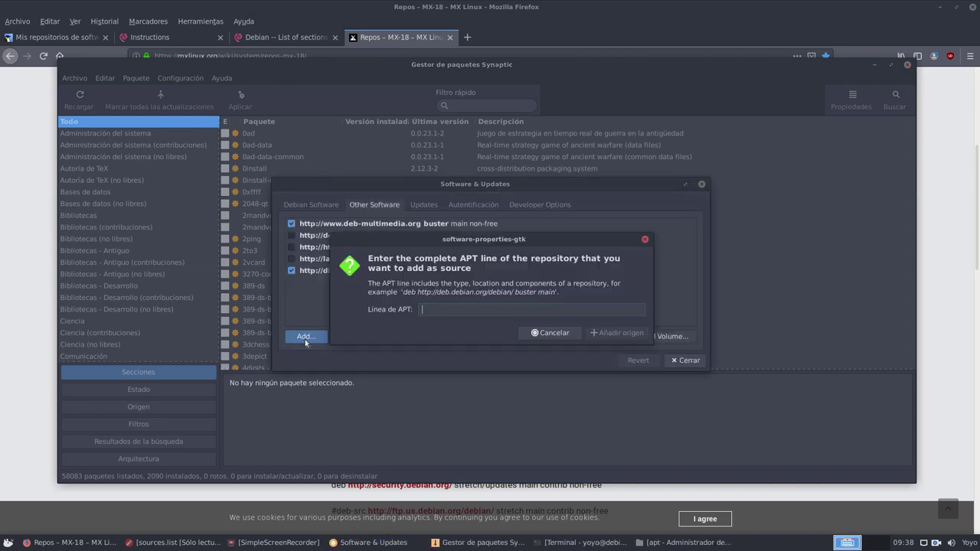
pyautogui.rightClick(474, 310)
pyautogui.click(494, 343)
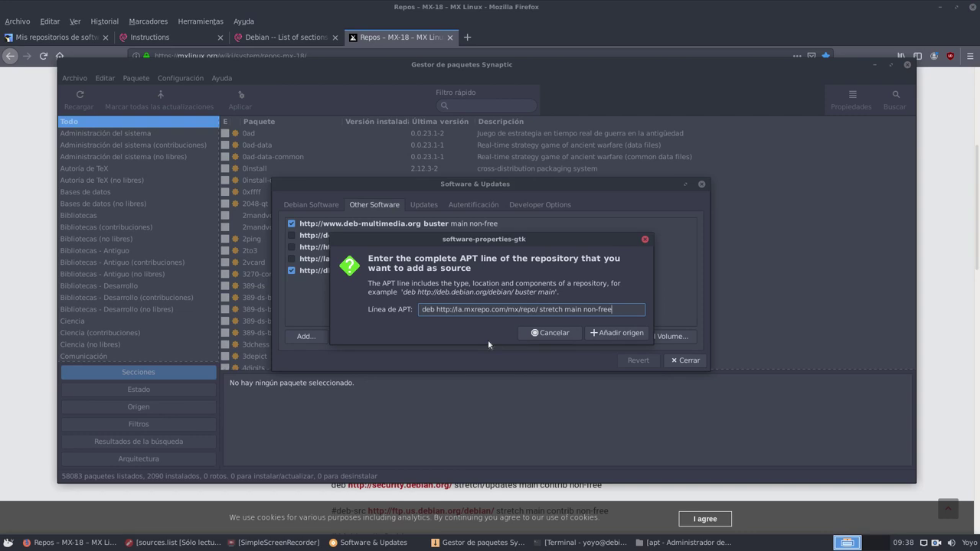
pyautogui.click(613, 333)
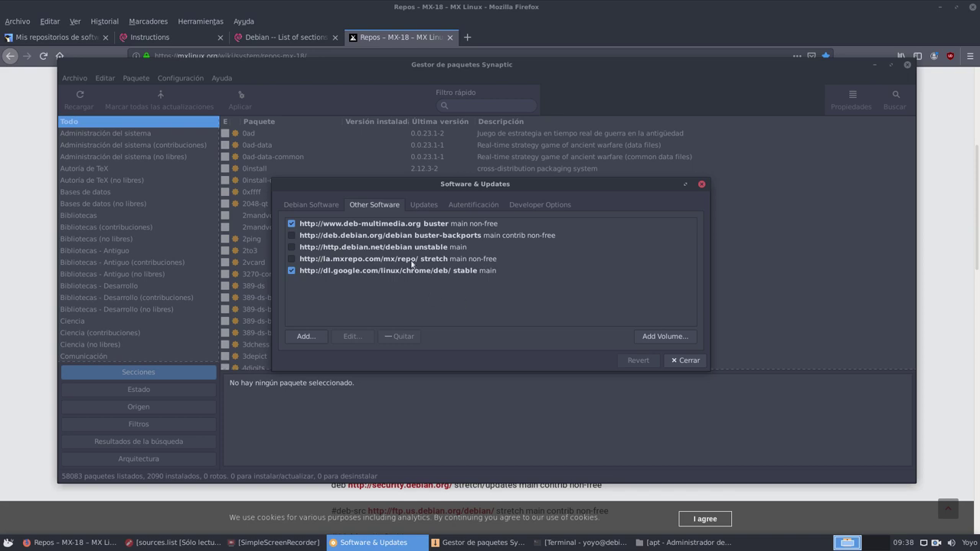
pyautogui.click(690, 362)
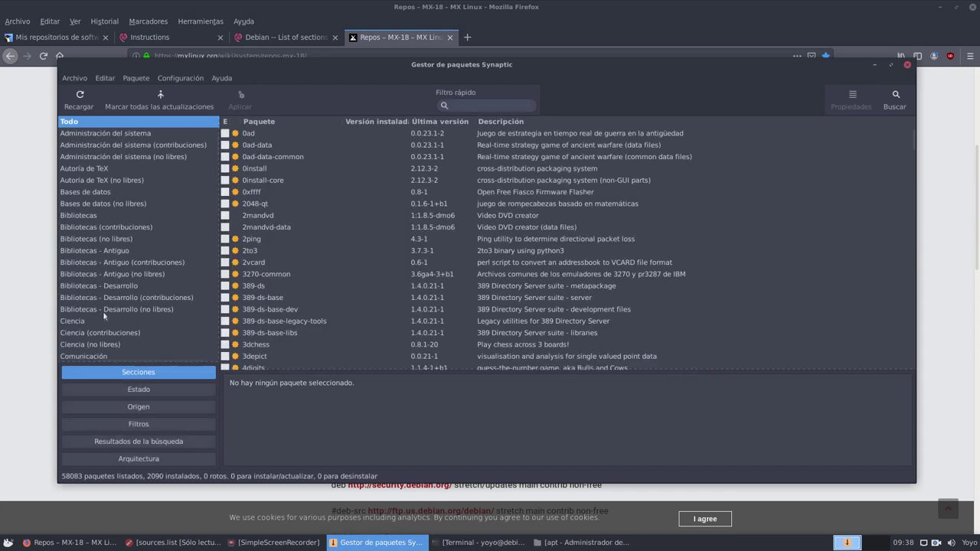
# - Return to the MX-18 repositories page in Firefox and review its default repository entries
pyautogui.click(30, 313)
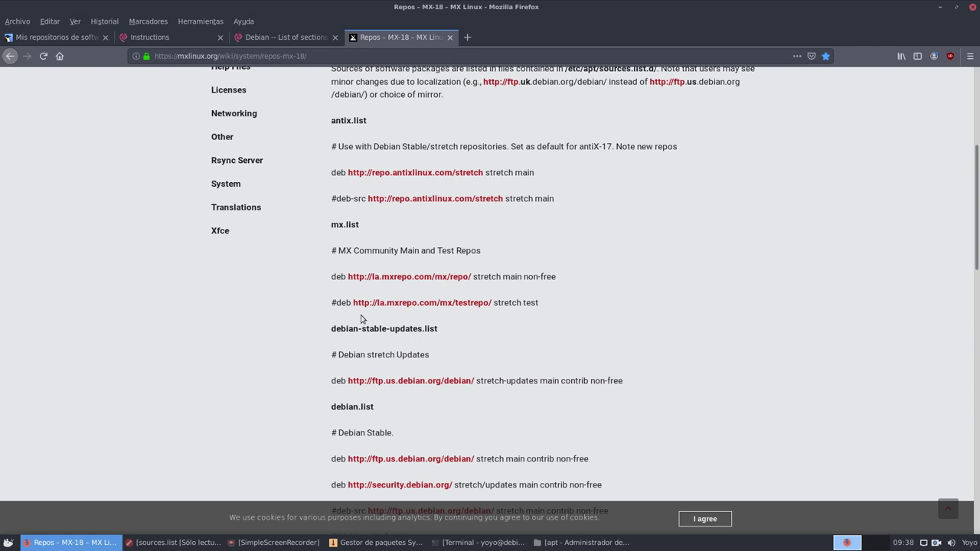
pyautogui.scroll(5, 362, 318)
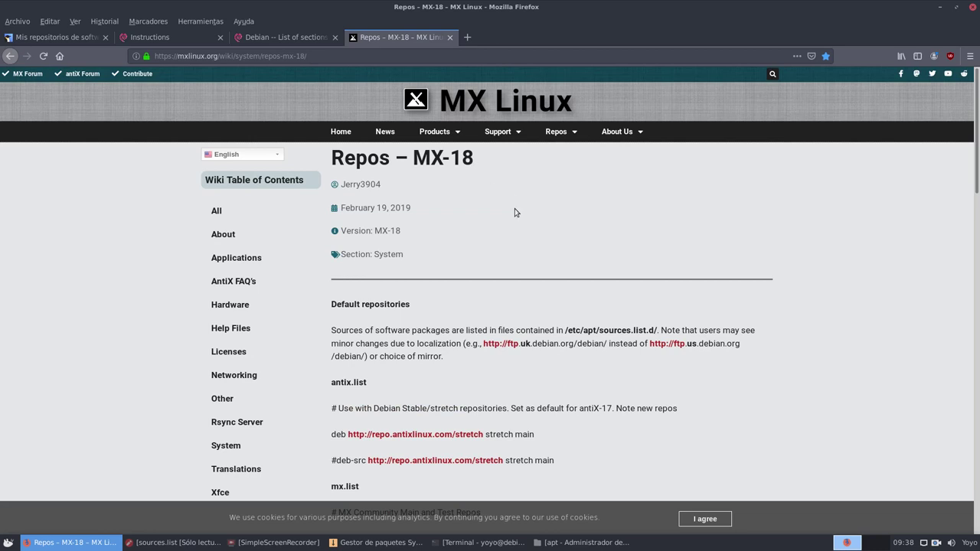
pyautogui.scroll(-6, 69, 289)
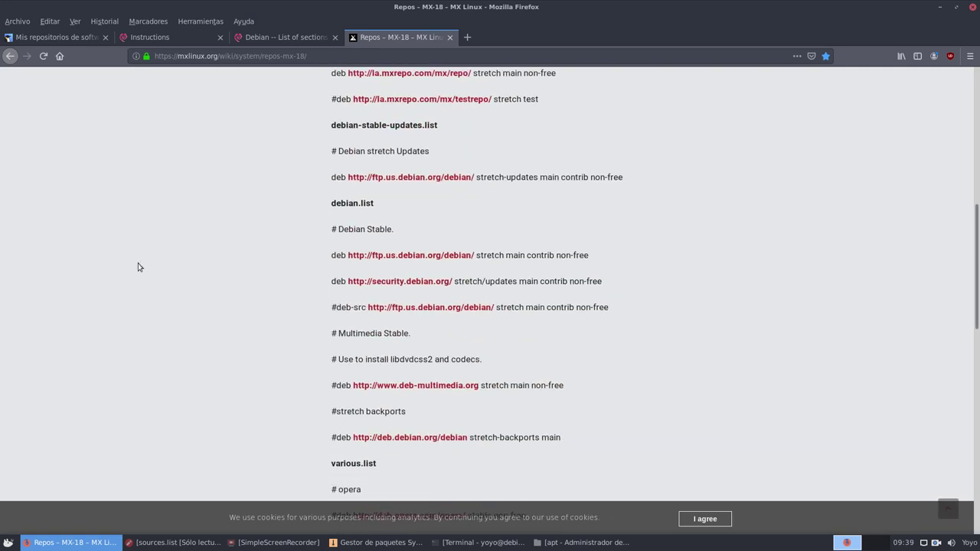
pyautogui.scroll(3, 197, 245)
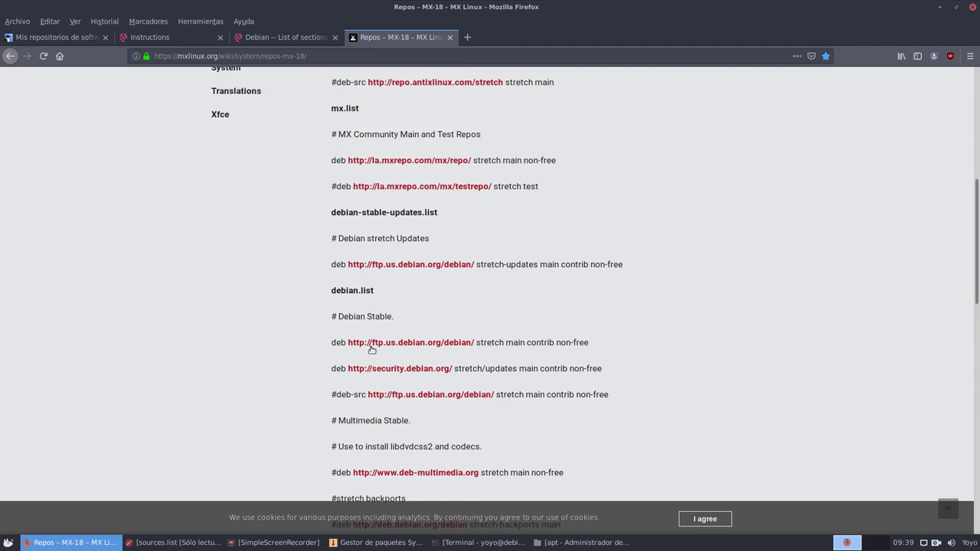
pyautogui.scroll(3, 233, 337)
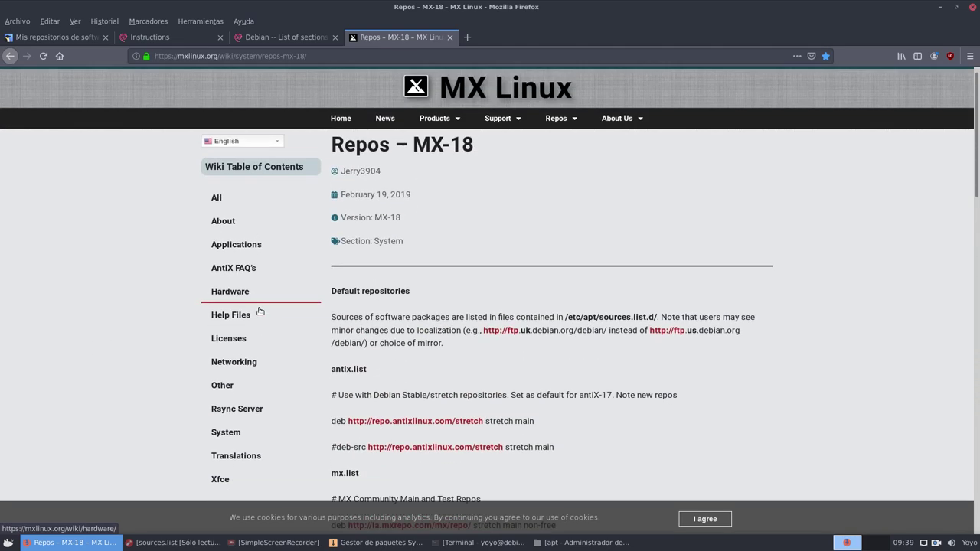
pyautogui.scroll(-3, 258, 311)
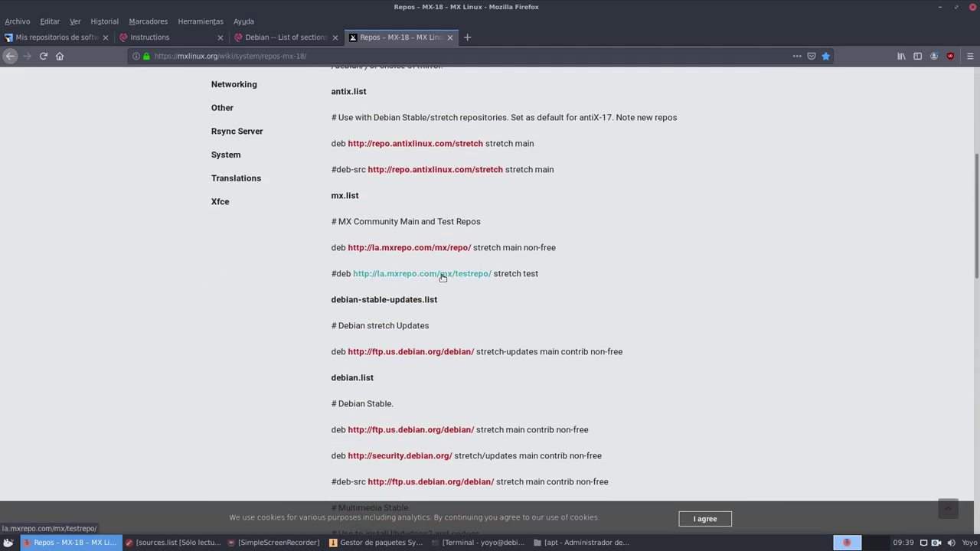
# - Open the MX Linux repository la.mxrepo.com/mx/repo/ and browse into its pool directory
pyautogui.click(411, 248)
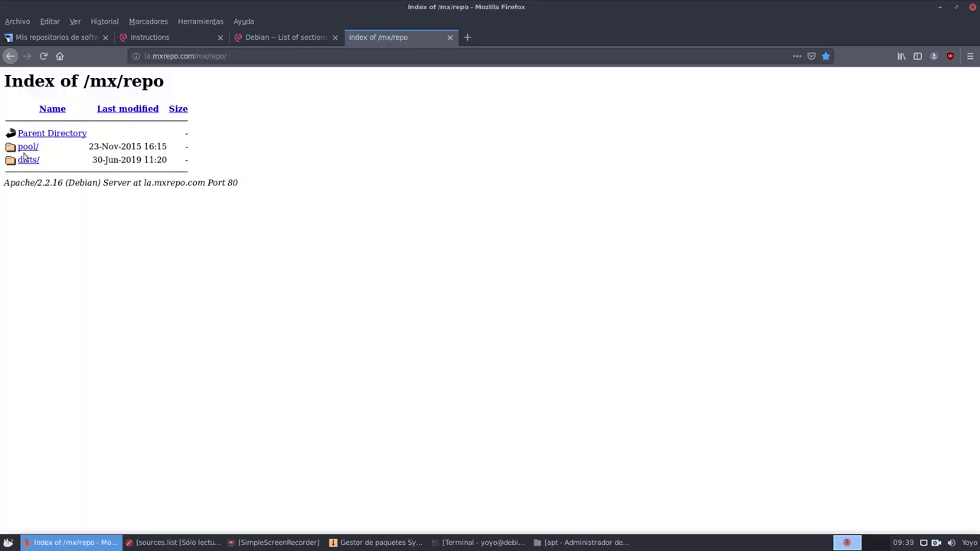
pyautogui.click(28, 146)
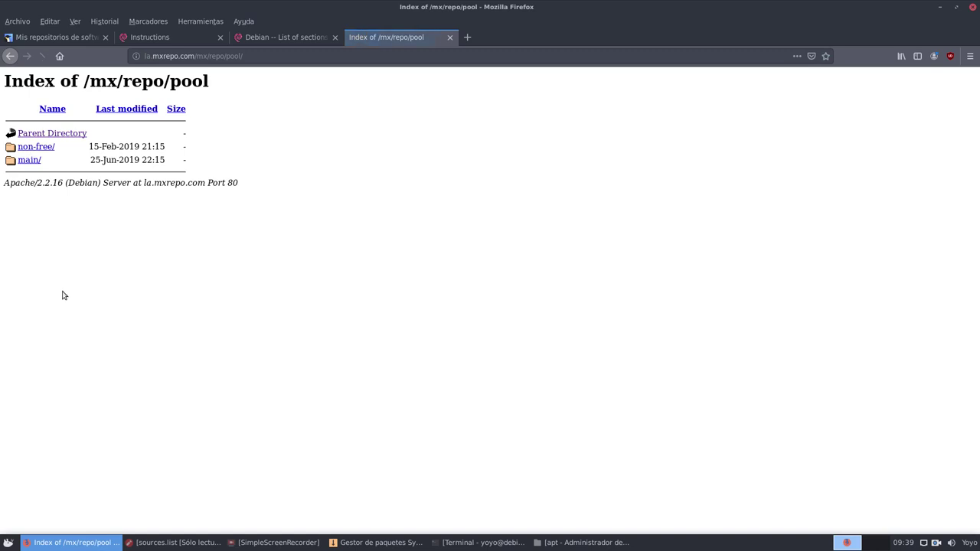
# - Browse the MX repository pool through main and f to the firefox package directory
pyautogui.click(32, 164)
pyautogui.scroll(-10, 47, 438)
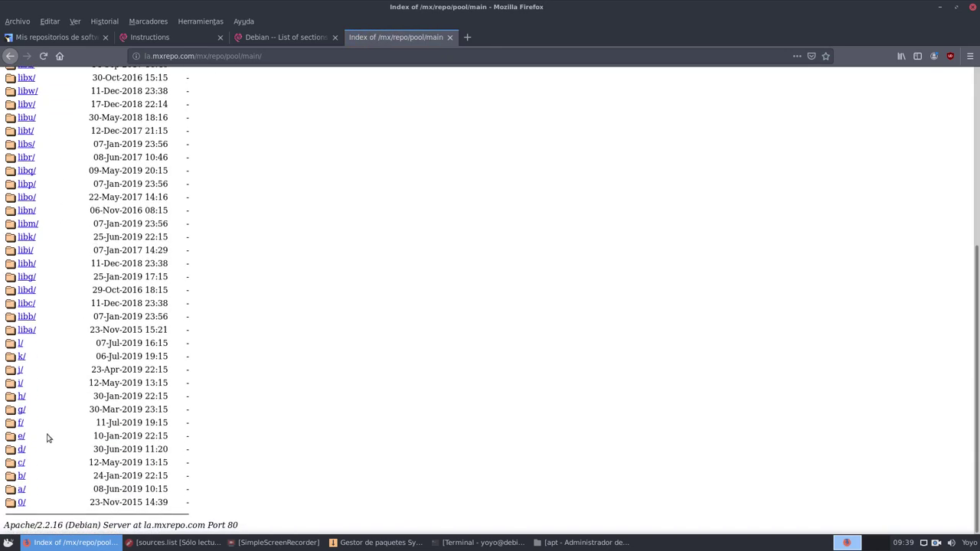
pyautogui.click(21, 424)
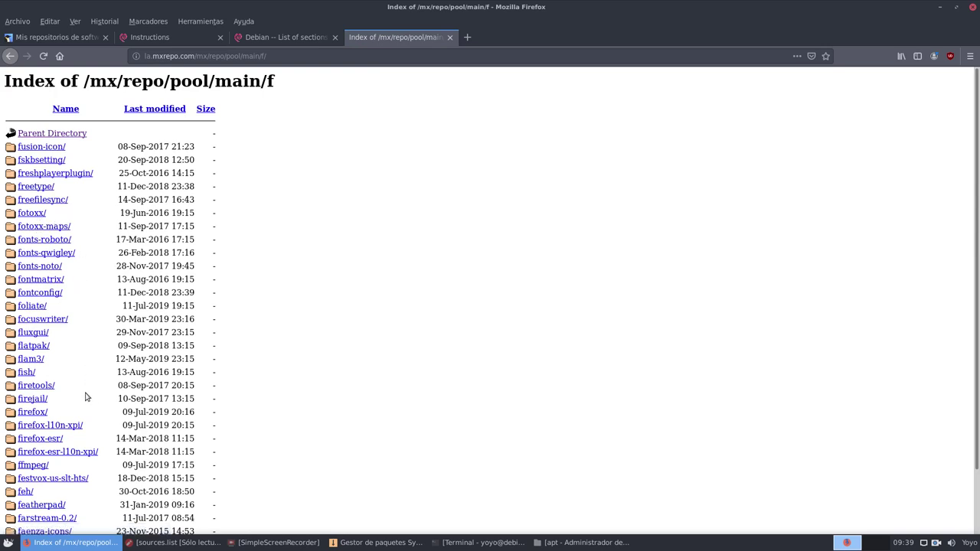
pyautogui.click(38, 415)
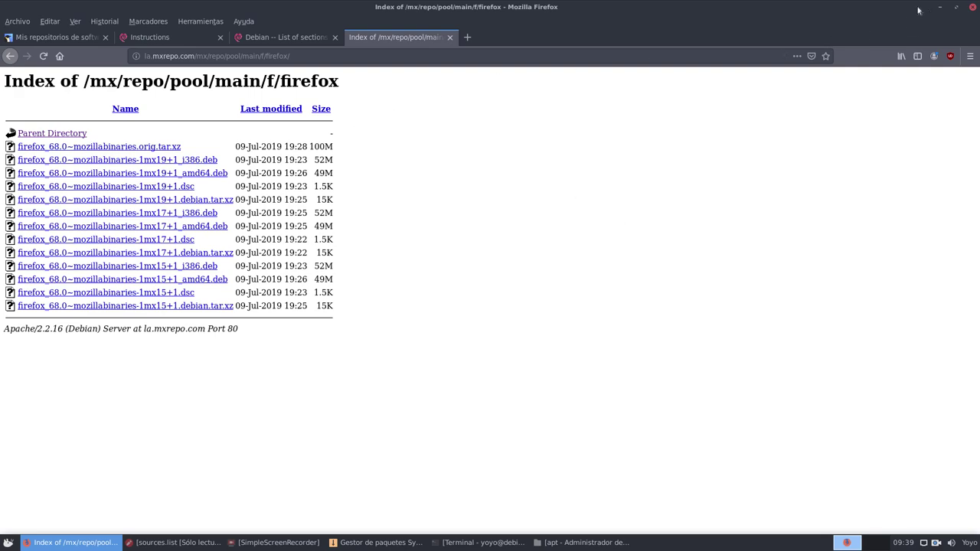
# - Minimize Firefox, close the Synaptic package manager and bring up the SimpleScreenRecorder window
pyautogui.click(941, 8)
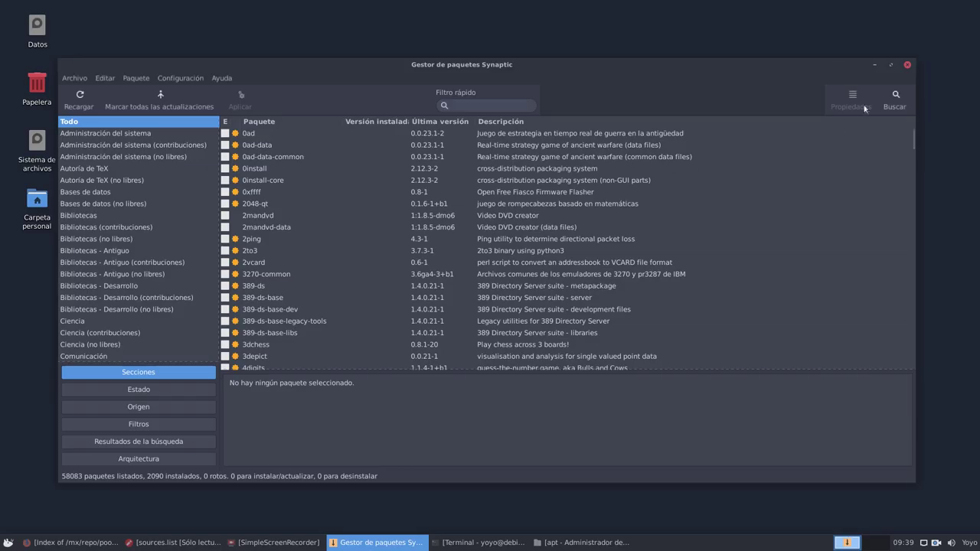
pyautogui.moveTo(729, 74); pyautogui.dragTo(758, 94)
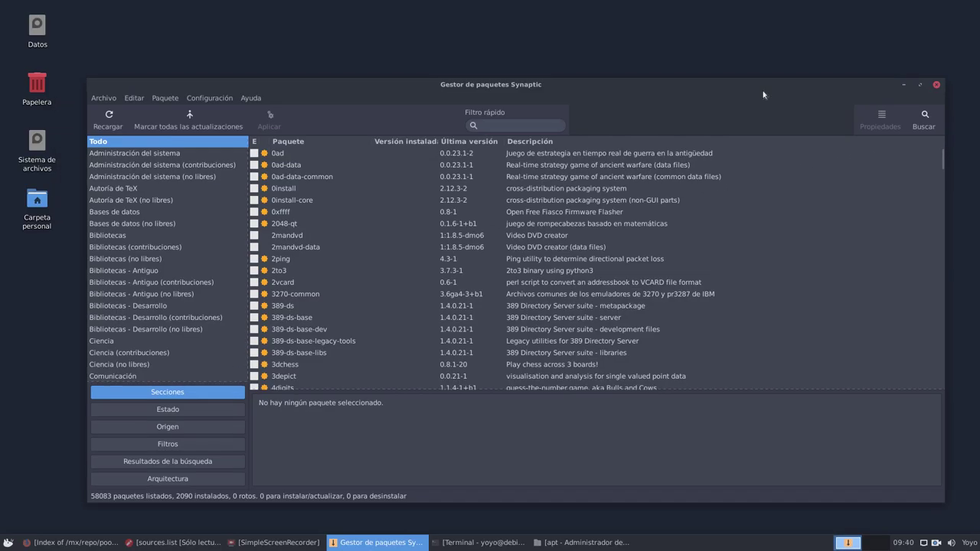
pyautogui.click(941, 86)
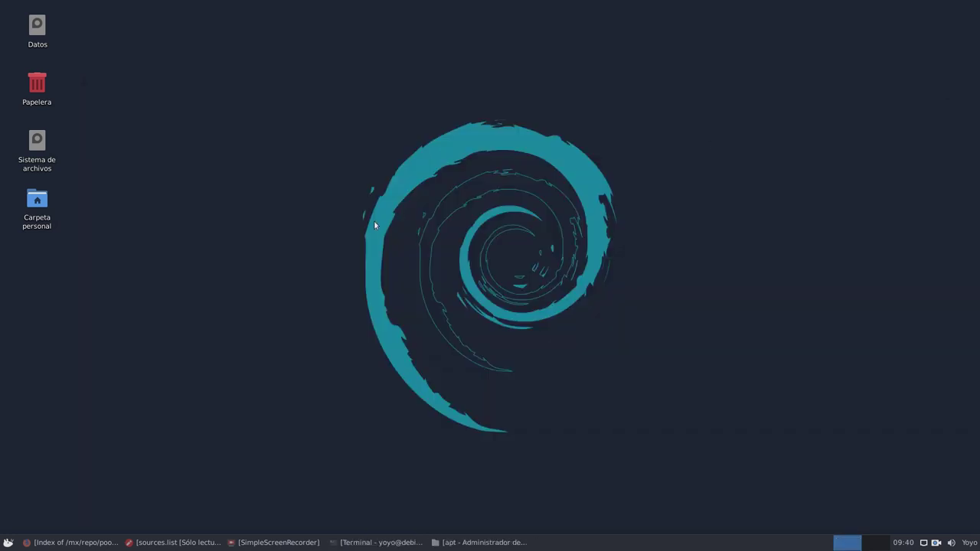
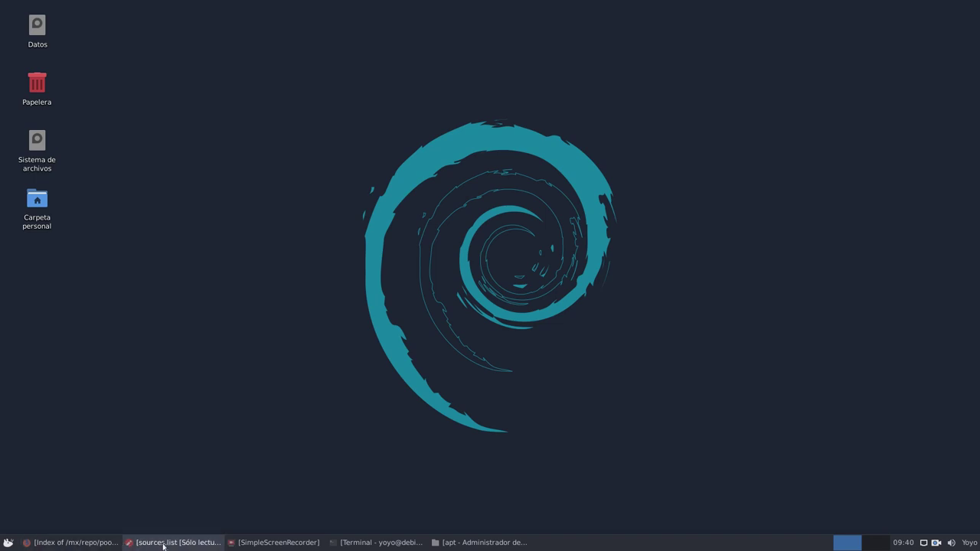
pyautogui.click(276, 543)
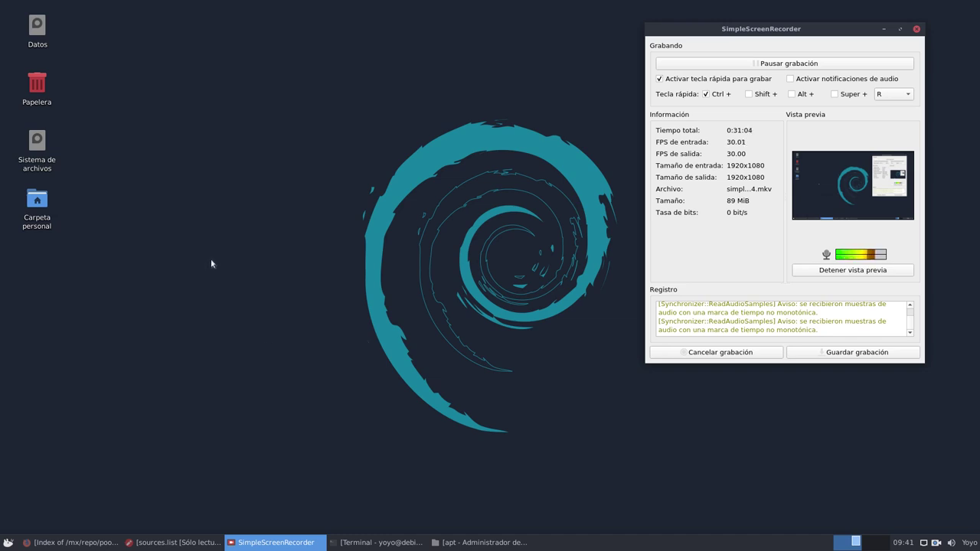
# - Return to the Salmorejo Geek article on Debian 10 repositories in Firefox, skim it and minimize the browser
pyautogui.click(72, 547)
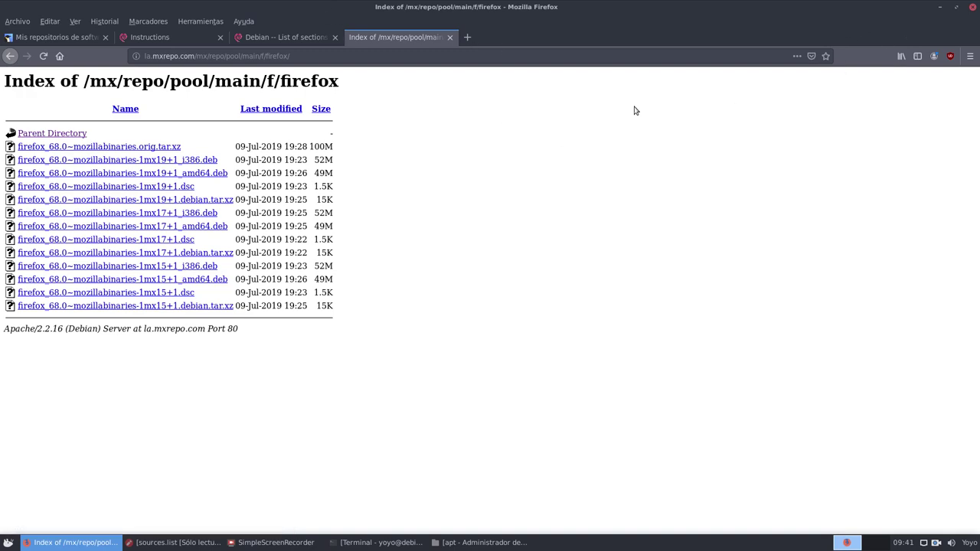
pyautogui.click(66, 37)
pyautogui.scroll(-10, 180, 320)
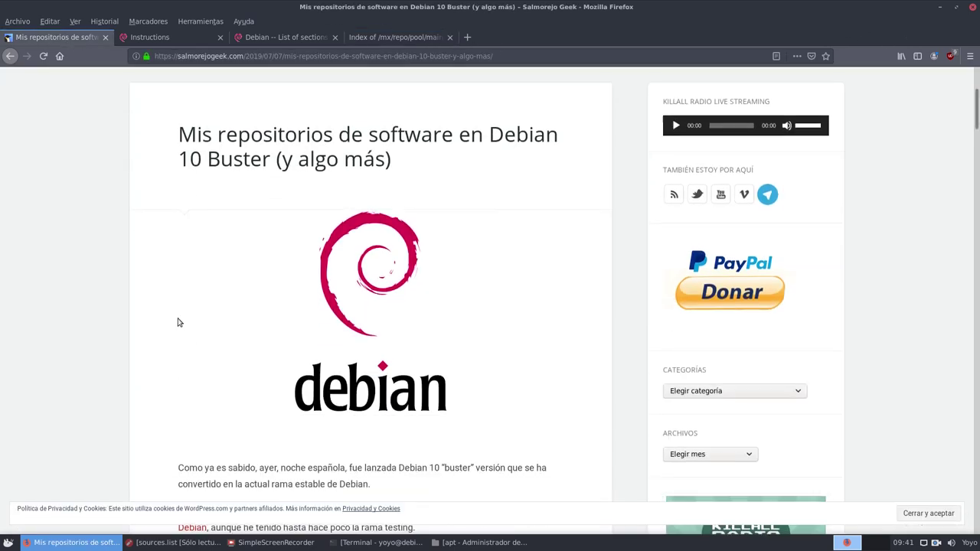
pyautogui.scroll(-10, 178, 318)
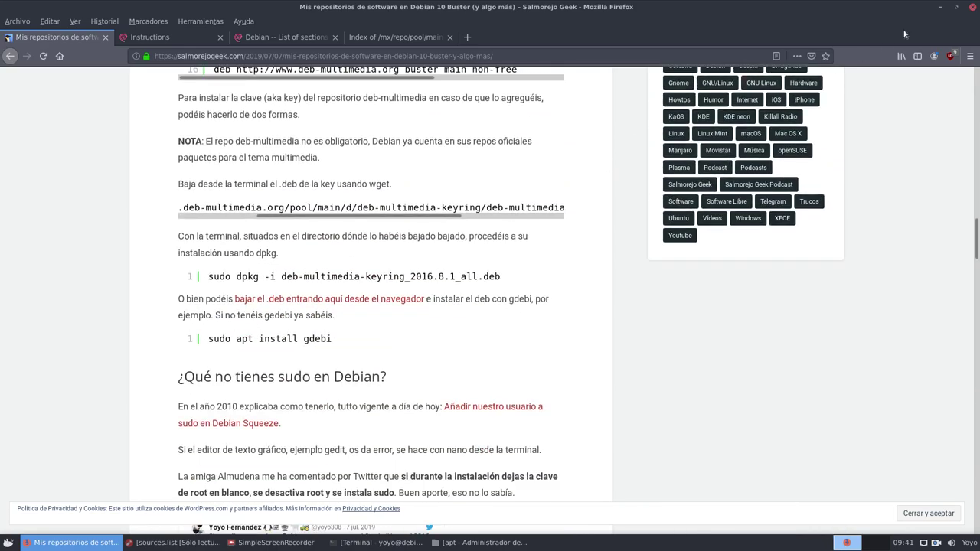
pyautogui.click(940, 8)
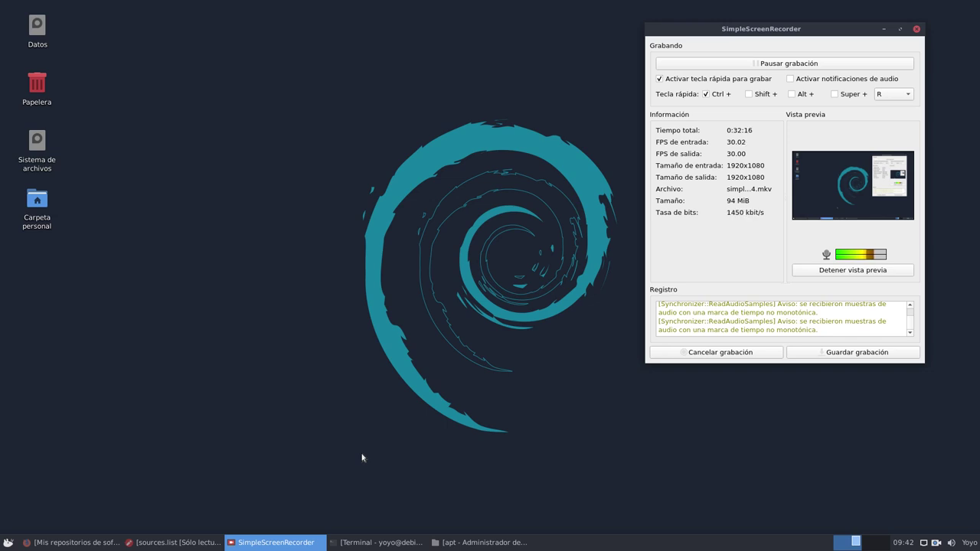
# - Shrink the desktop's applications menu in width and height, and close it
pyautogui.click(10, 541)
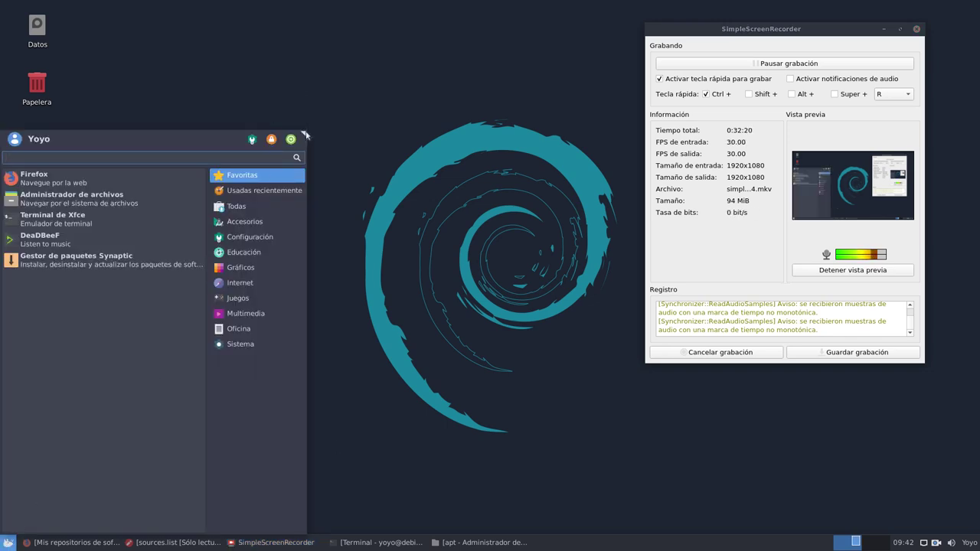
pyautogui.moveTo(305, 139); pyautogui.dragTo(257, 193)
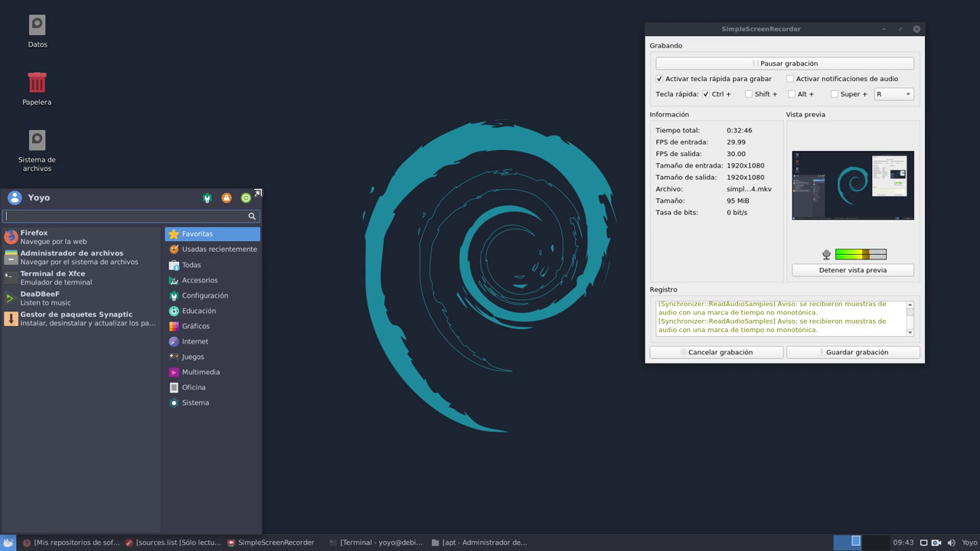
pyautogui.click(414, 127)
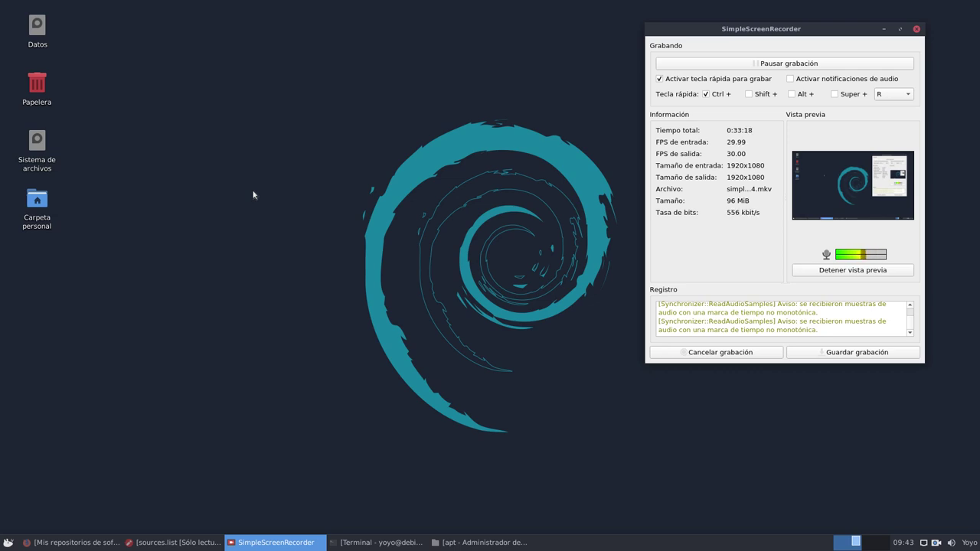
# - Reopen the Salmorejo Geek article in Firefox and follow its "notas de lanzamiento" link near the start
pyautogui.click(77, 543)
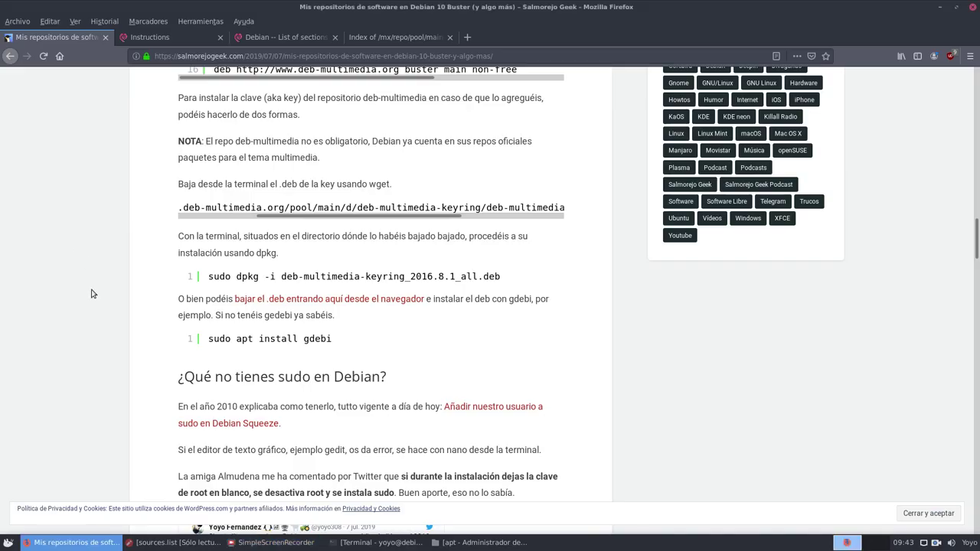
pyautogui.scroll(4, 91, 294)
pyautogui.scroll(6, 88, 258)
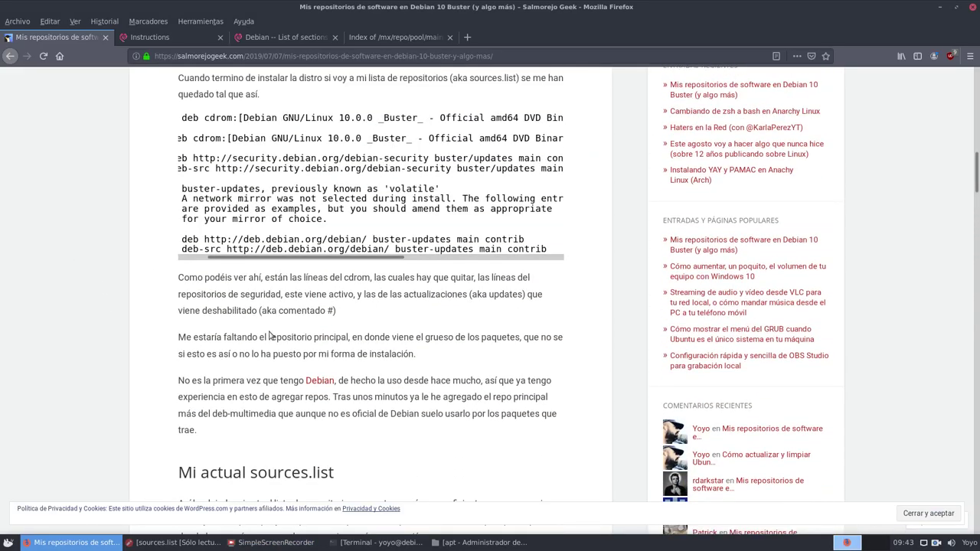
pyautogui.scroll(10, 234, 401)
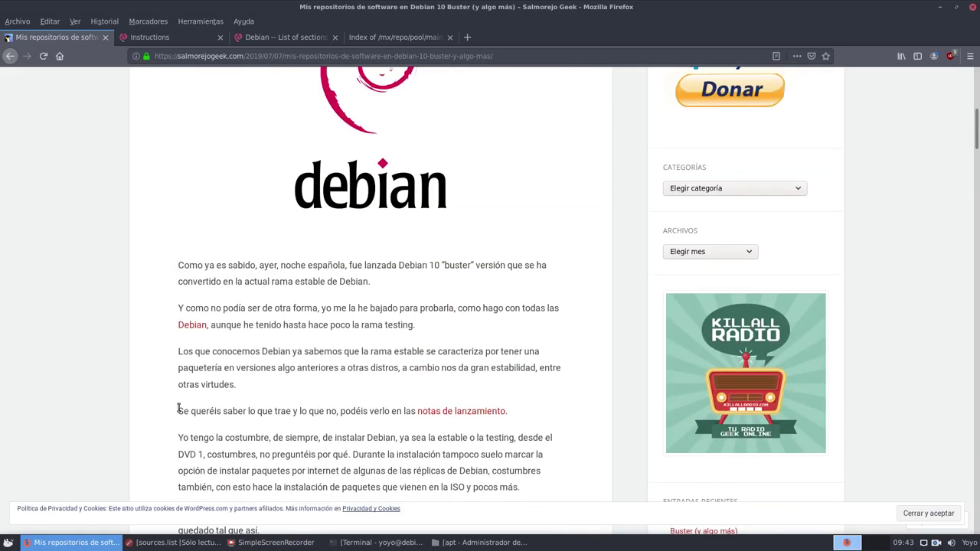
pyautogui.scroll(6, 367, 269)
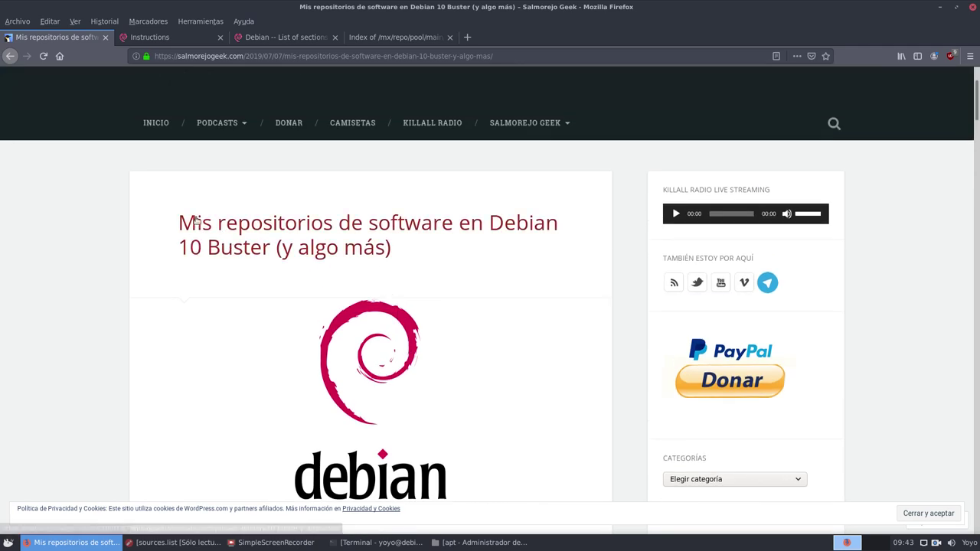
pyautogui.scroll(-1, 233, 328)
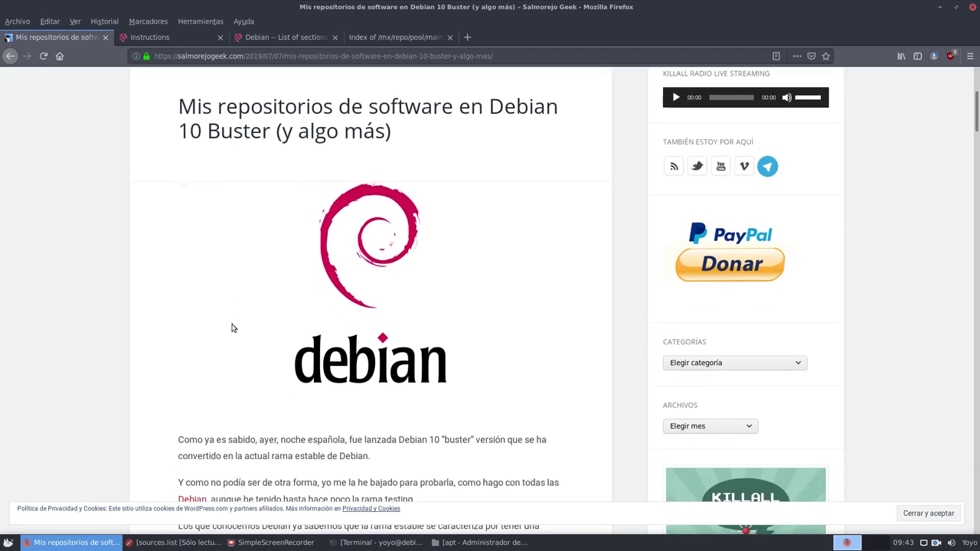
pyautogui.scroll(-3, 223, 291)
pyautogui.click(425, 409)
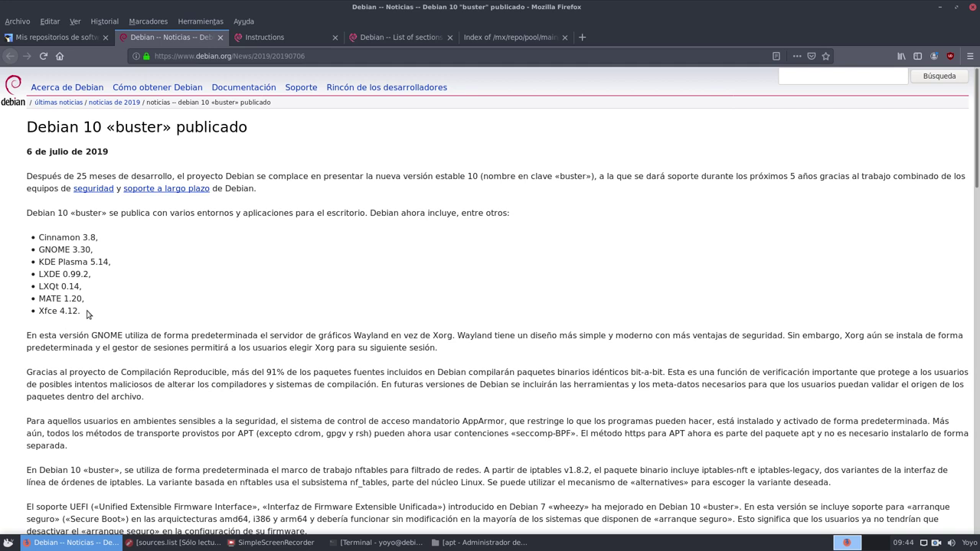
# - Examine the Debian 10 «buster» announcement for its release date, desktop environments, updated program versions and installation information
pyautogui.moveTo(135, 157); pyautogui.dragTo(6, 165)
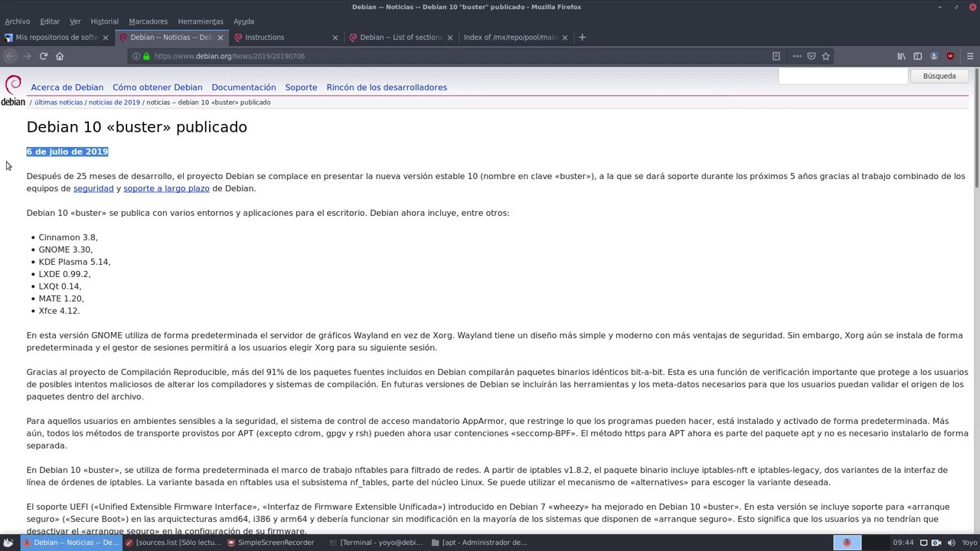
pyautogui.click(161, 271)
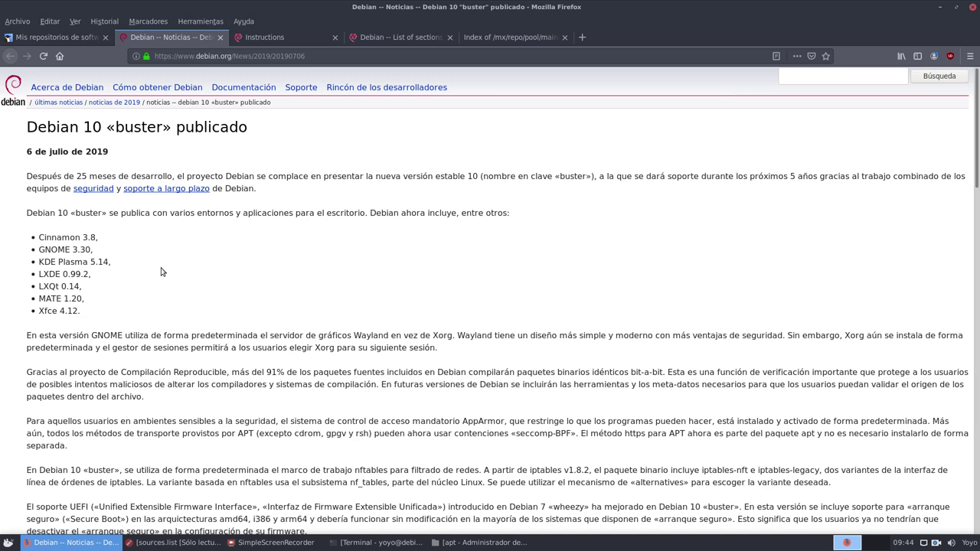
pyautogui.scroll(-5, 168, 268)
pyautogui.scroll(5, 178, 263)
pyautogui.scroll(-9, 226, 223)
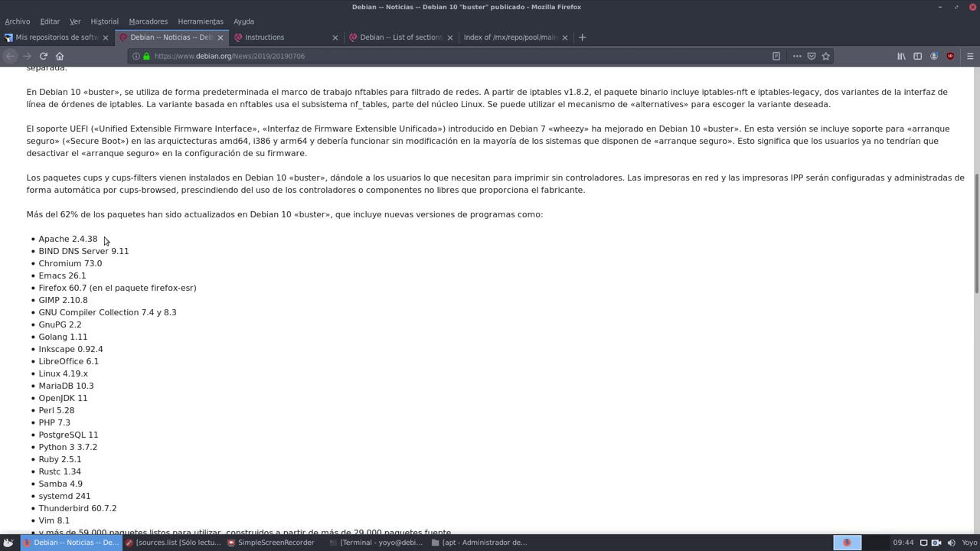
pyautogui.scroll(-4, 123, 284)
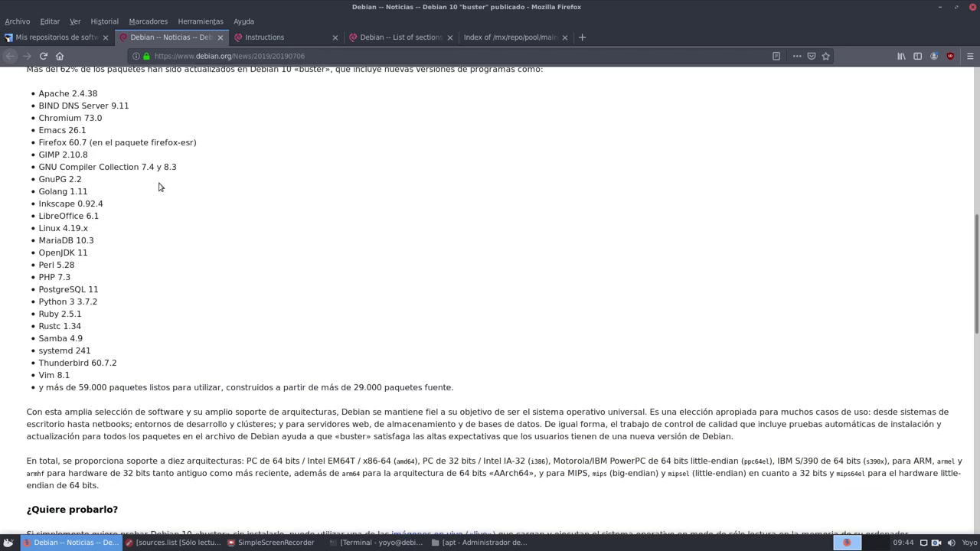
pyautogui.scroll(-9, 159, 186)
pyautogui.scroll(7, 159, 187)
pyautogui.scroll(-13, 159, 187)
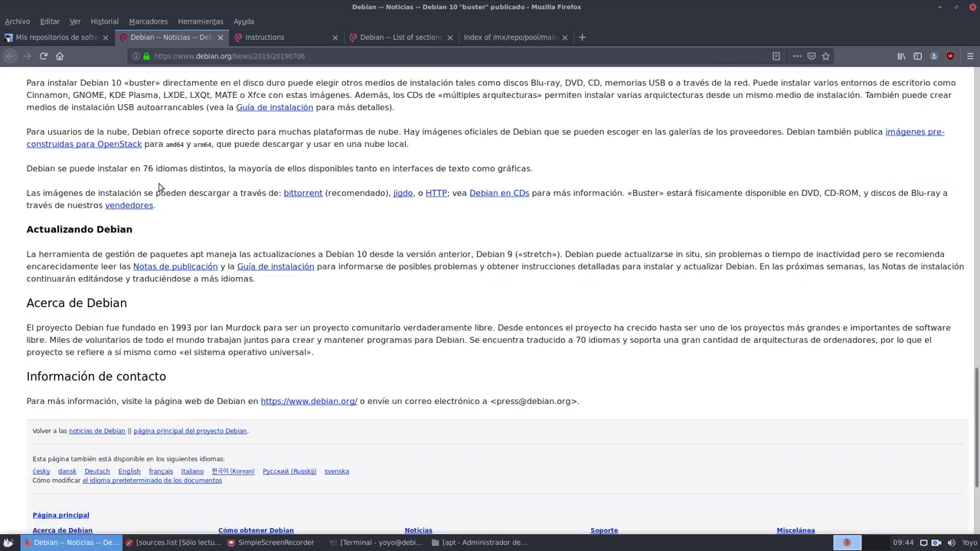
pyautogui.scroll(-7, 160, 187)
pyautogui.scroll(10, 160, 187)
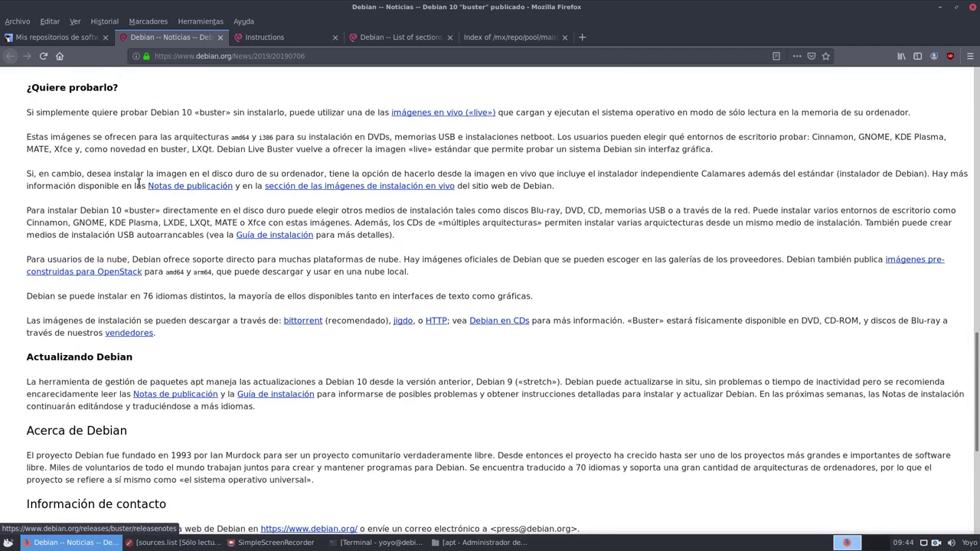
pyautogui.scroll(20, 138, 180)
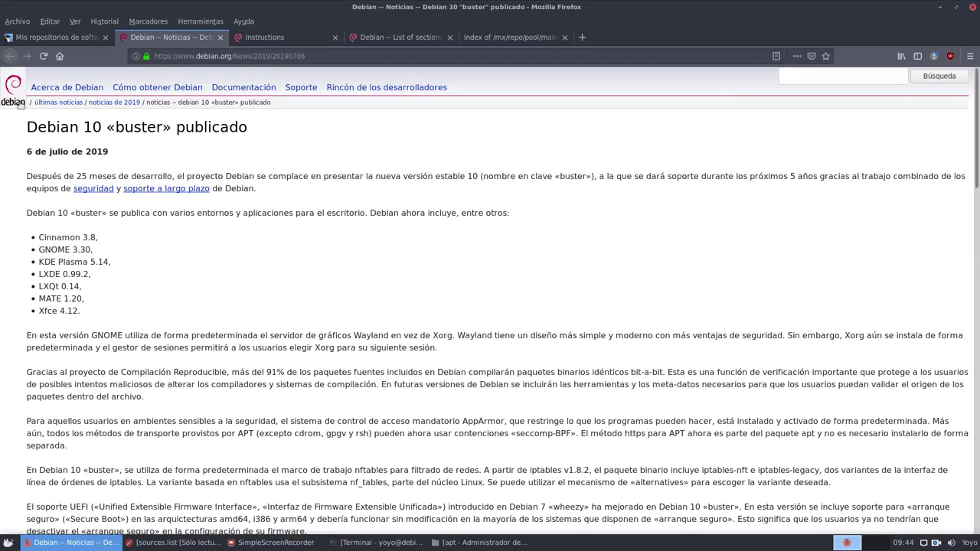
# - Open the Debian home page and look over its latest news and security advisories
pyautogui.click(12, 94)
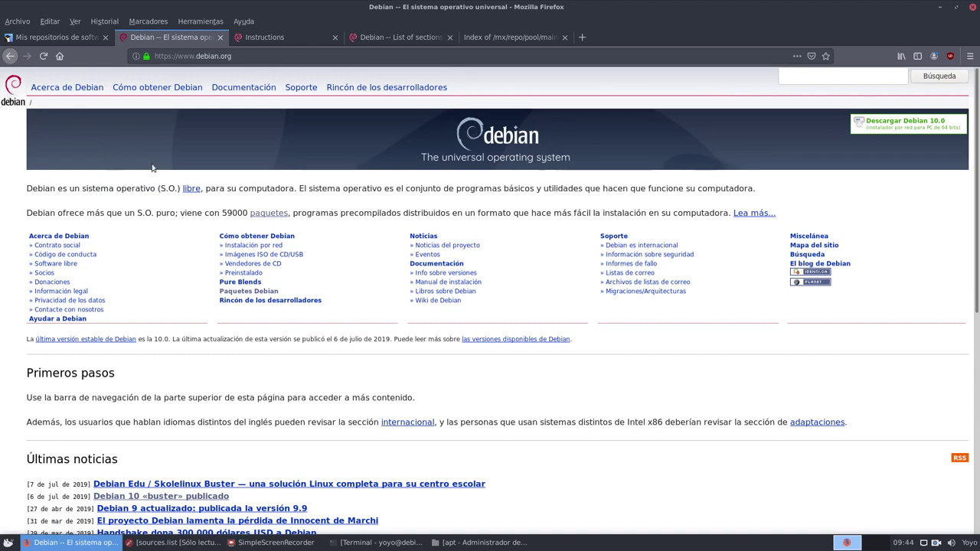
pyautogui.scroll(-4, 186, 282)
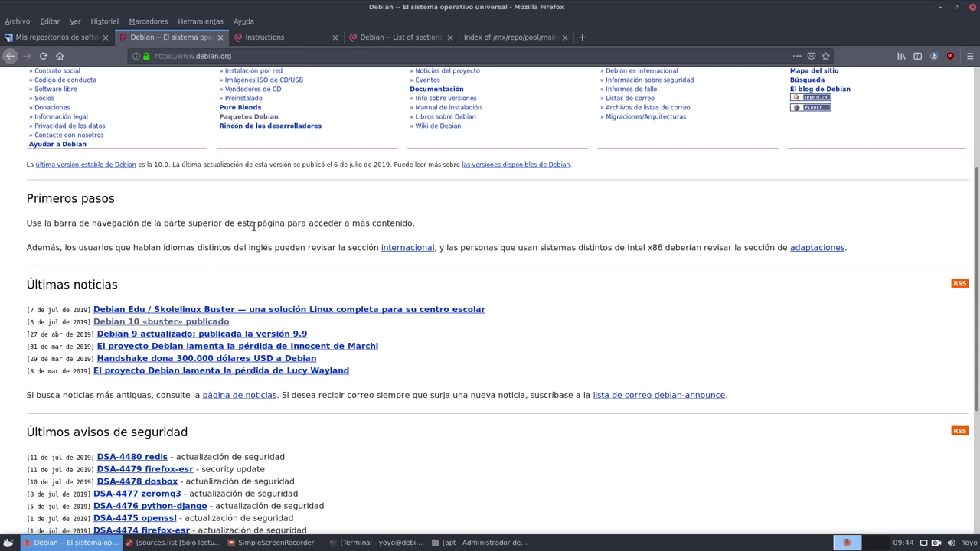